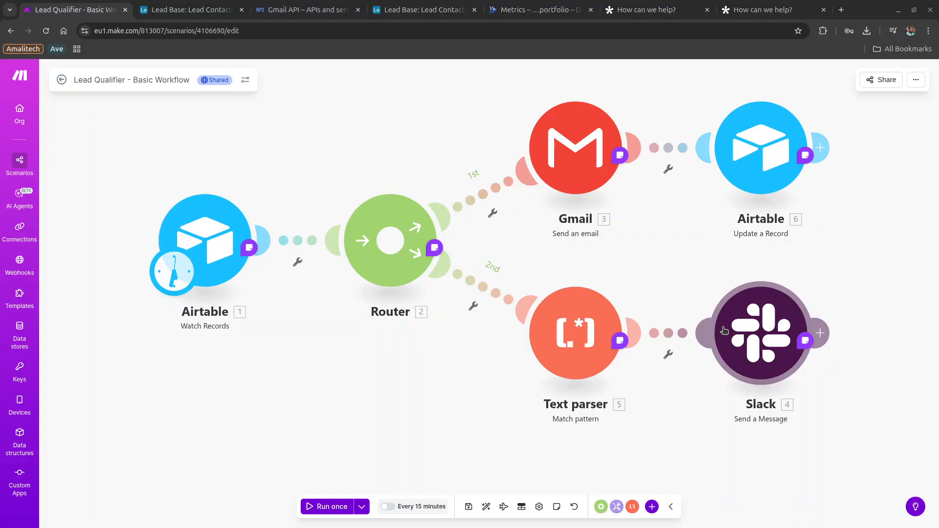
# Switch to the 'How can we help?' tab showing Tally's Integrations page with the Lead Qualification Airtable connection.
pyautogui.click(621, 4)
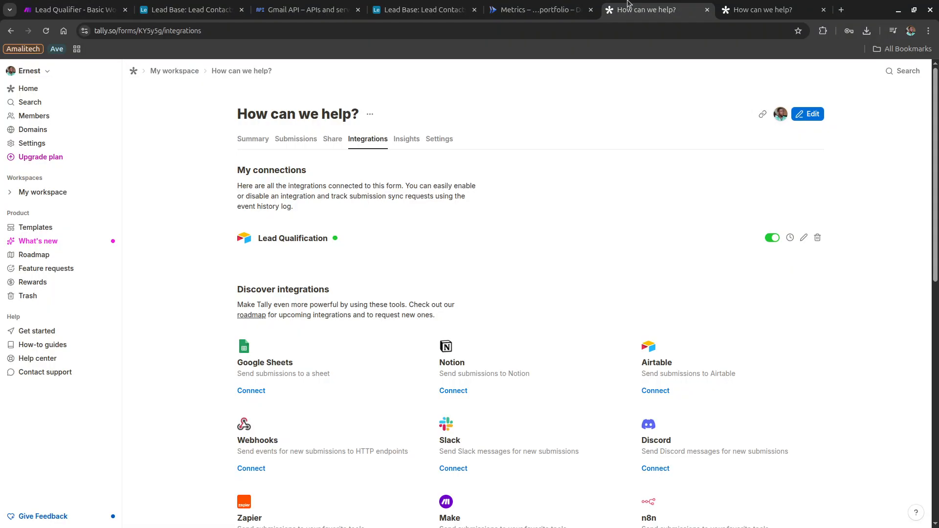
# Load tally.so, open the How can we help? form in the editor, and scroll to its last question.
pyautogui.click(449, 37)
pyautogui.write('tally.so')
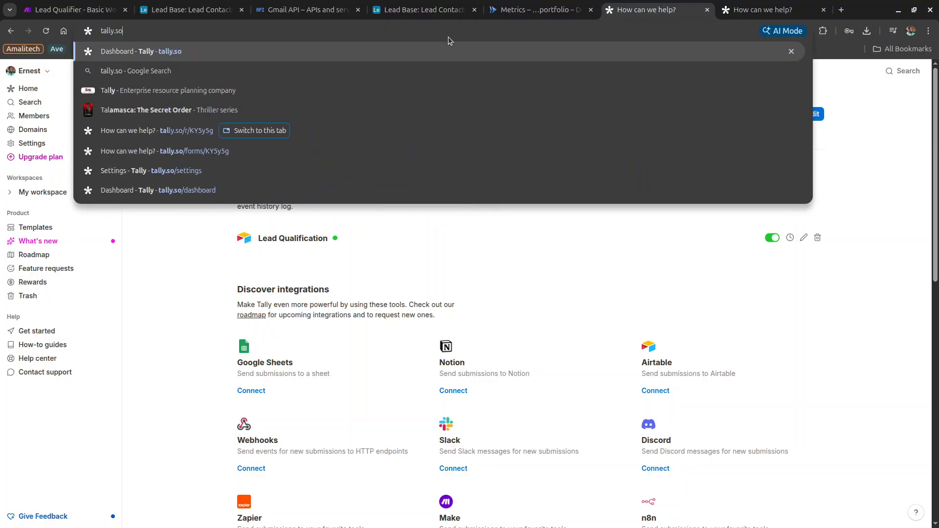
pyautogui.press('Return')
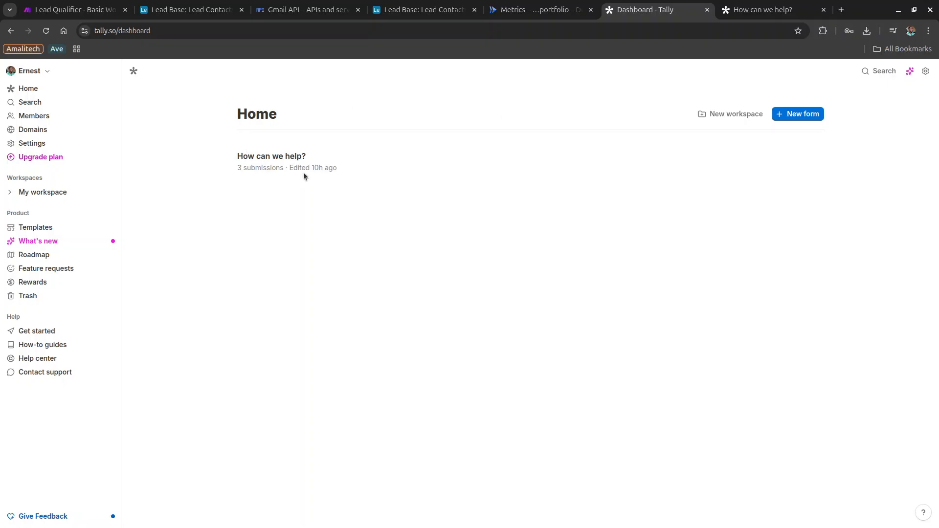
pyautogui.moveTo(598, 175)
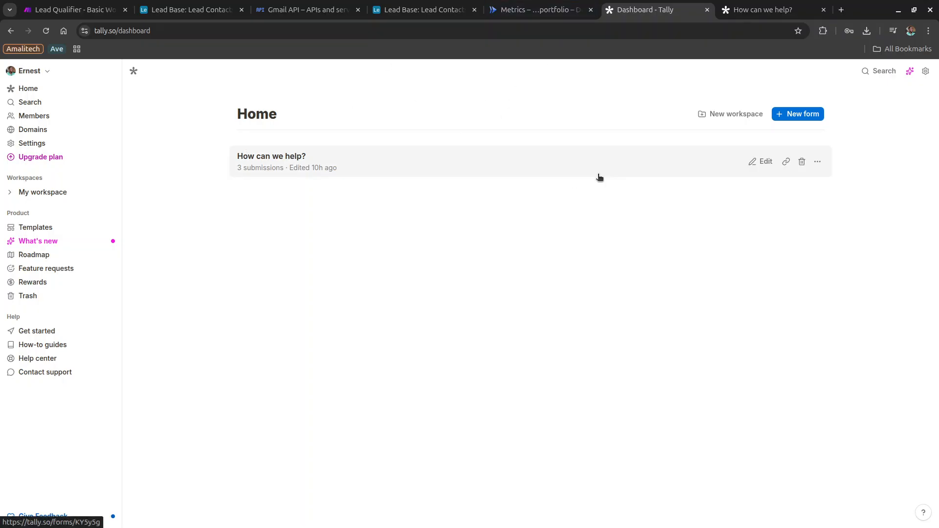
pyautogui.click(761, 160)
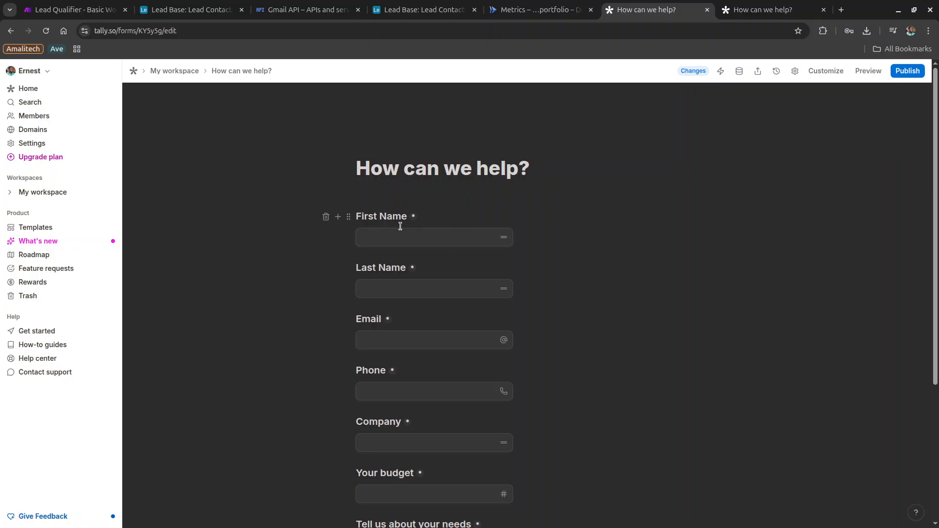
pyautogui.scroll(-2, 416, 314)
pyautogui.scroll(-3, 416, 313)
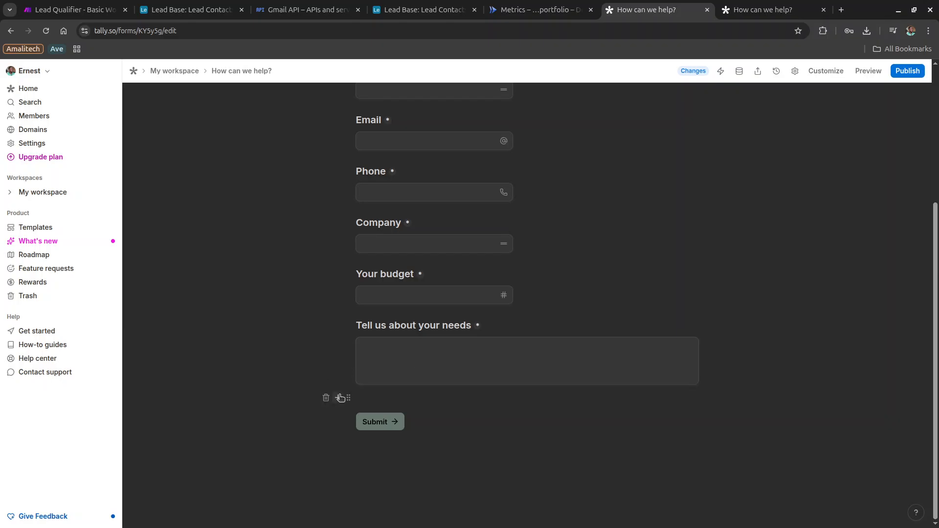
# Insert a Dropdown question 'What is your company size' below the needs question, with options 100 and 1000.
pyautogui.click(338, 397)
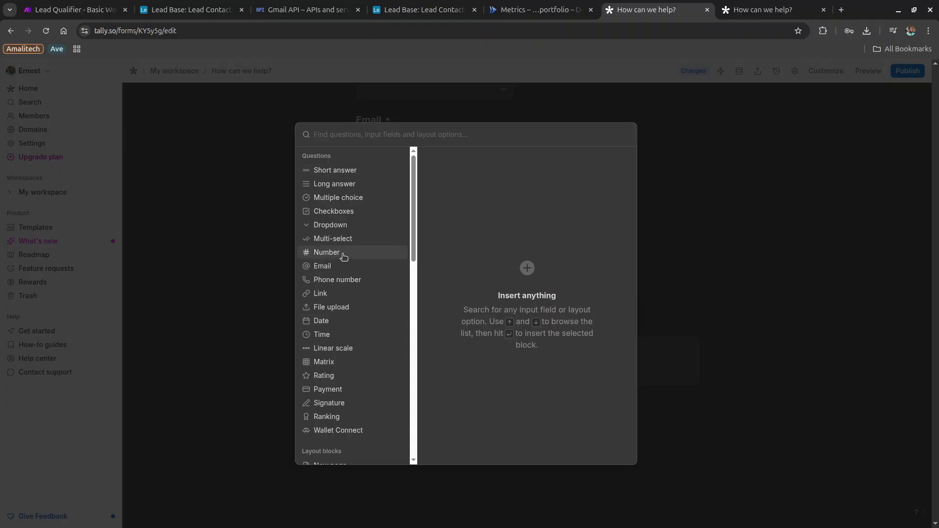
pyautogui.moveTo(339, 229)
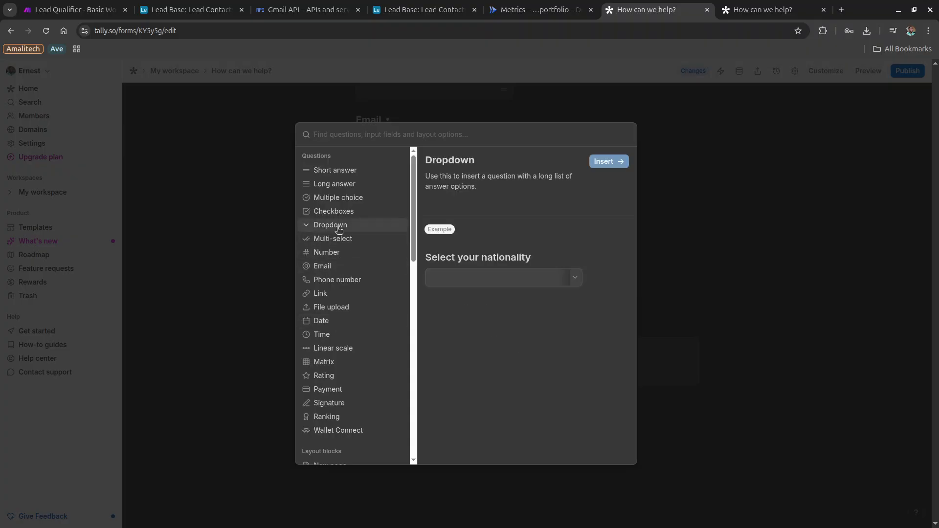
pyautogui.click(609, 162)
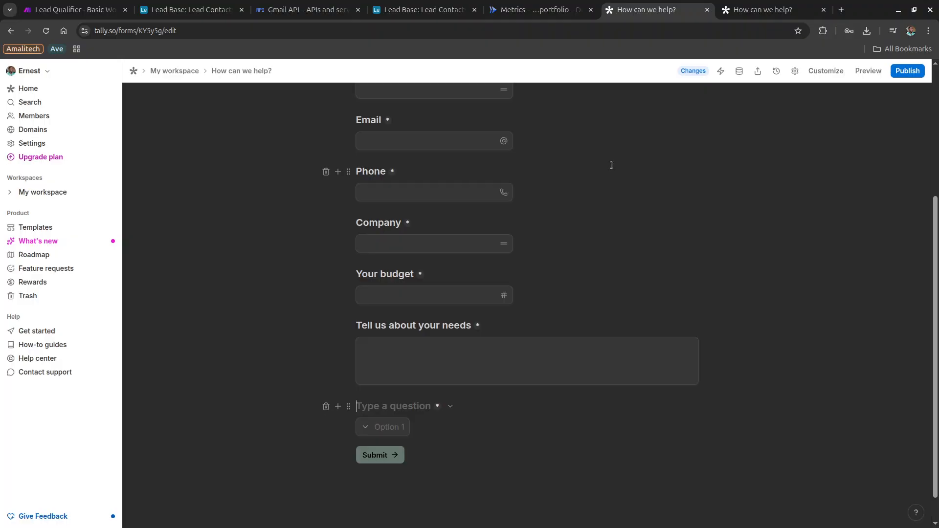
pyautogui.write('What ')
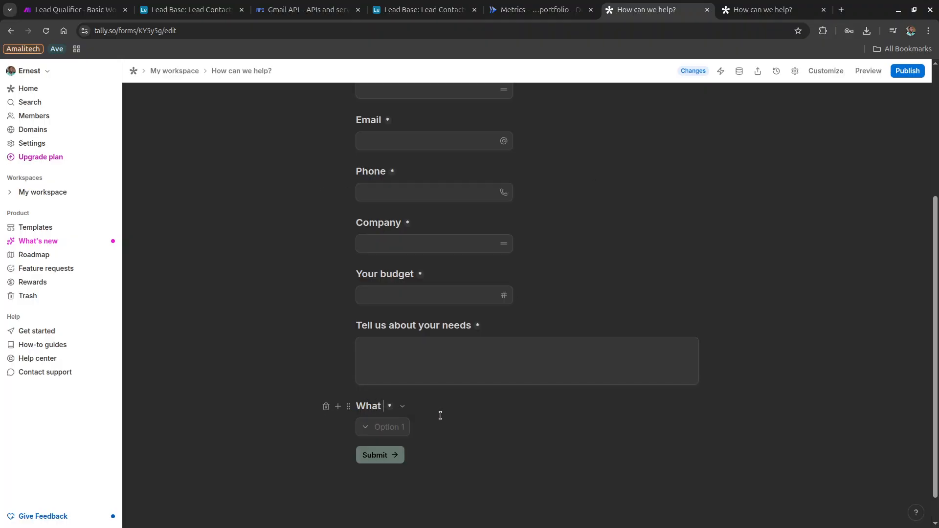
pyautogui.write('is your company size')
pyautogui.click(399, 421)
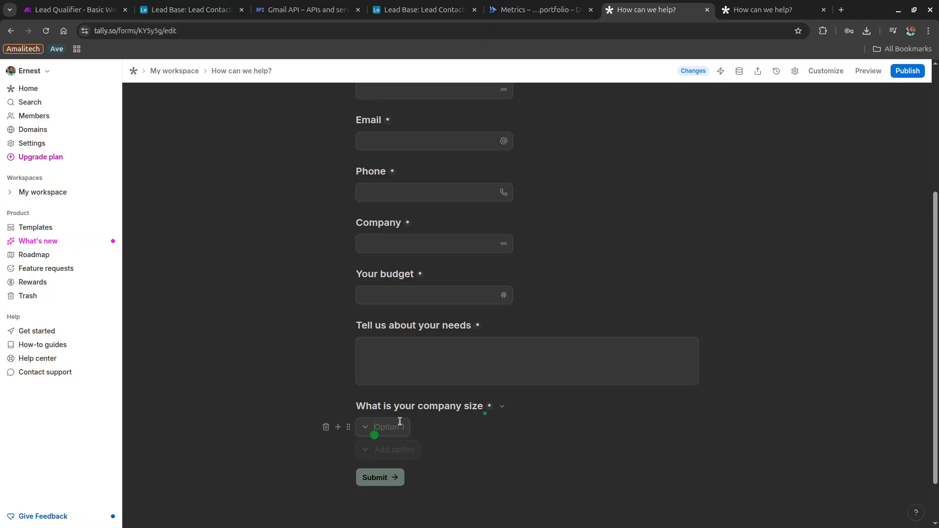
pyautogui.write('100')
pyautogui.click(391, 449)
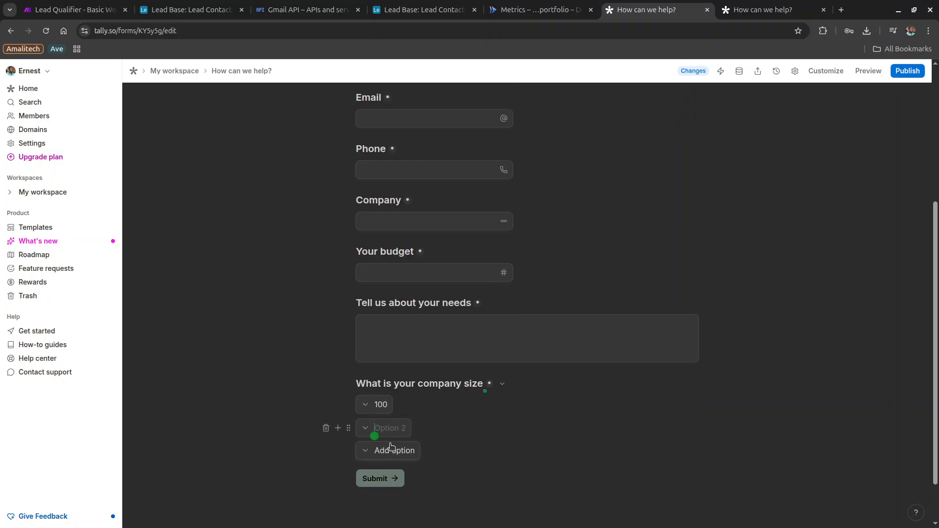
pyautogui.write('1000')
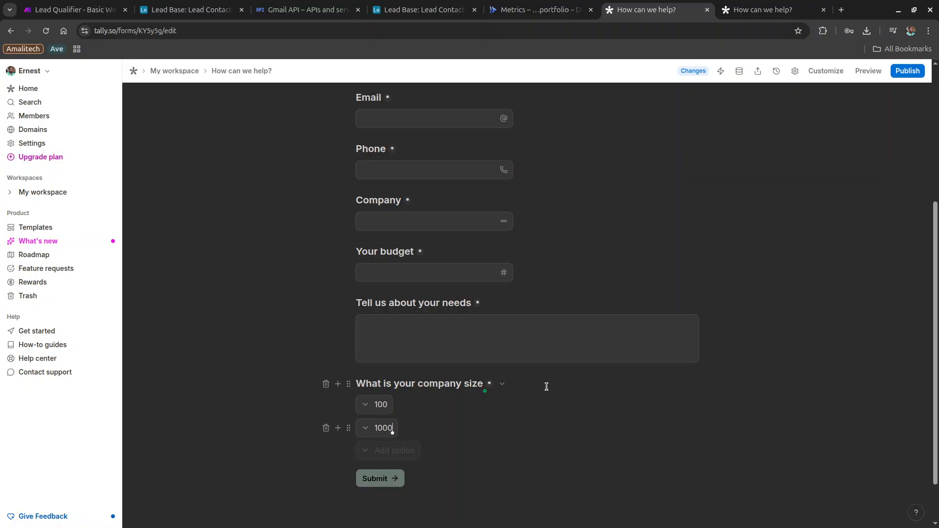
pyautogui.press('Up')
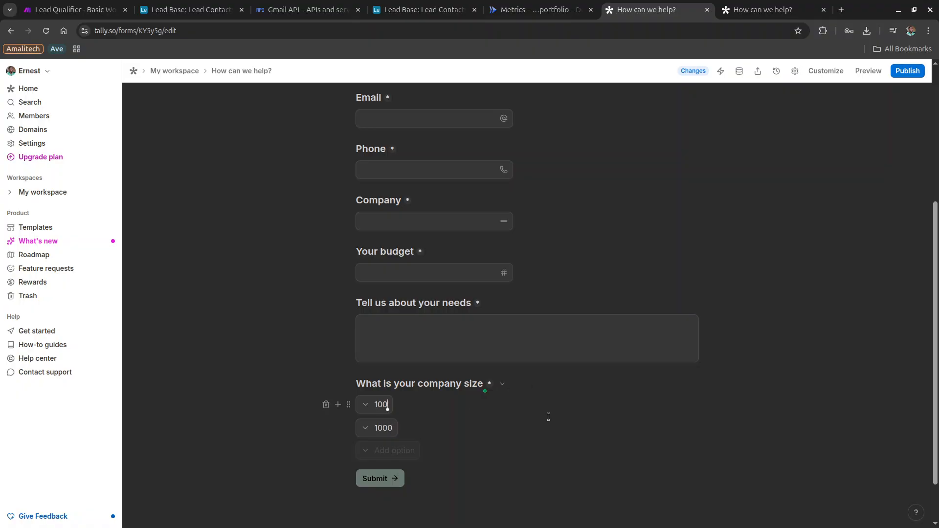
pyautogui.click(817, 74)
pyautogui.doubleClick(829, 160)
pyautogui.hotkey('ctrl', 'c')
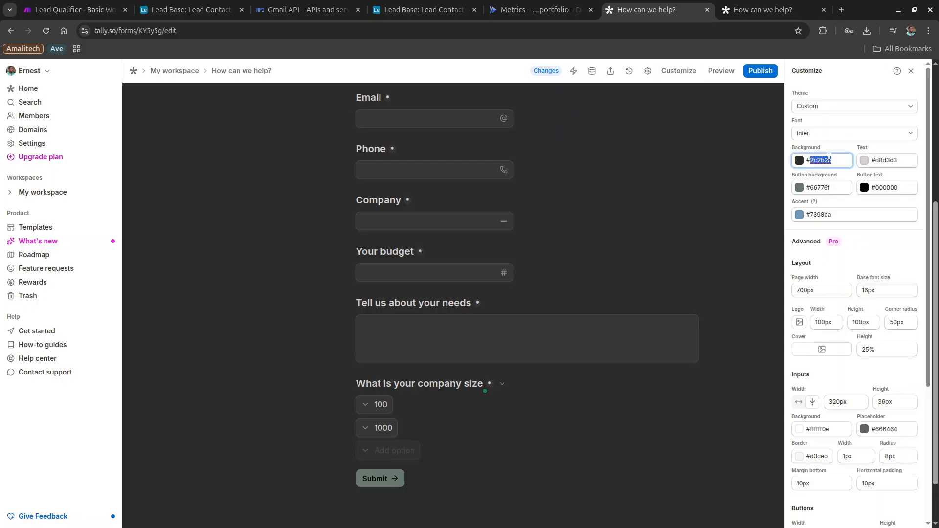
pyautogui.click(799, 160)
pyautogui.click(818, 201)
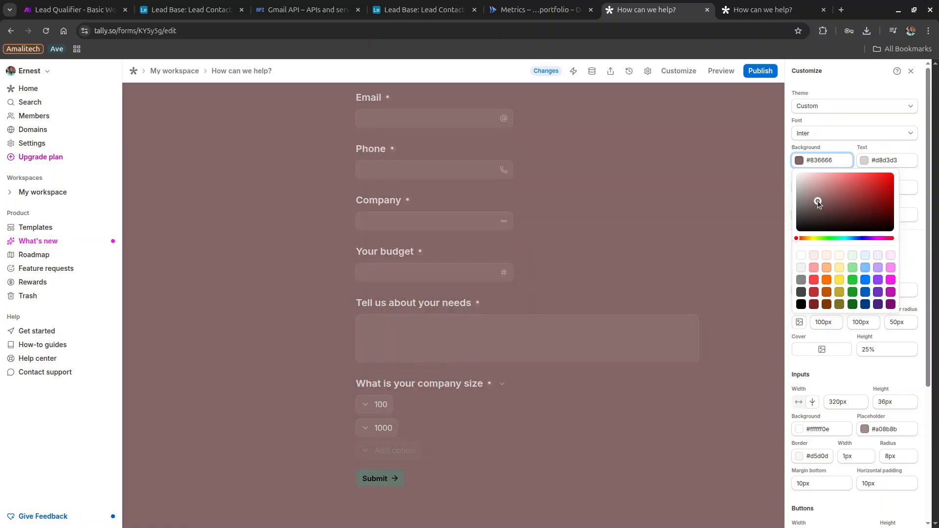
pyautogui.doubleClick(819, 160)
pyautogui.hotkey('ctrl', 'v')
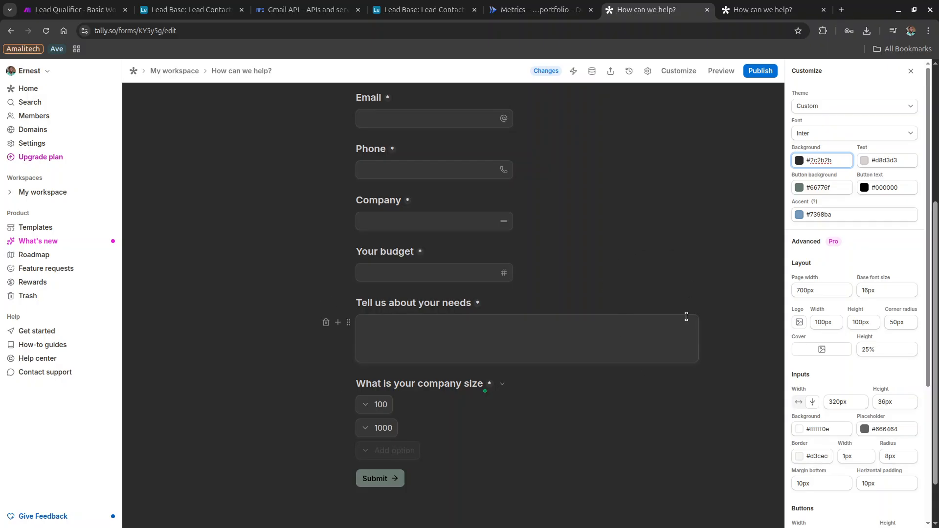
pyautogui.click(911, 70)
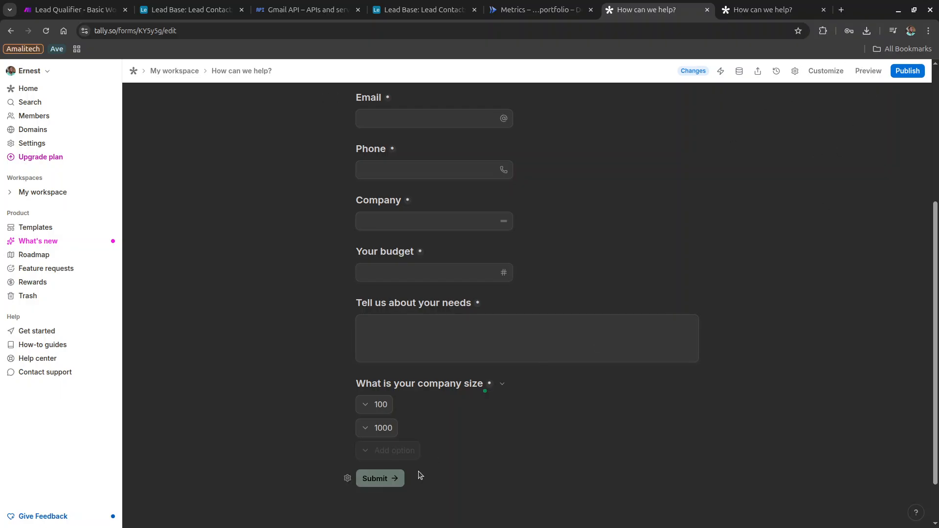
# Go to Tally Home, then reload the public form tab using the pasted full form link.
pyautogui.click(15, 93)
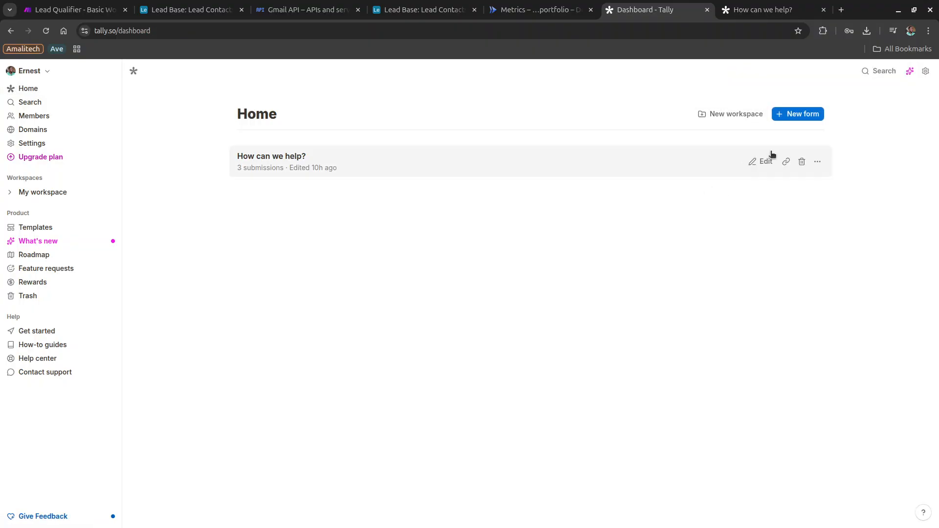
pyautogui.click(778, 8)
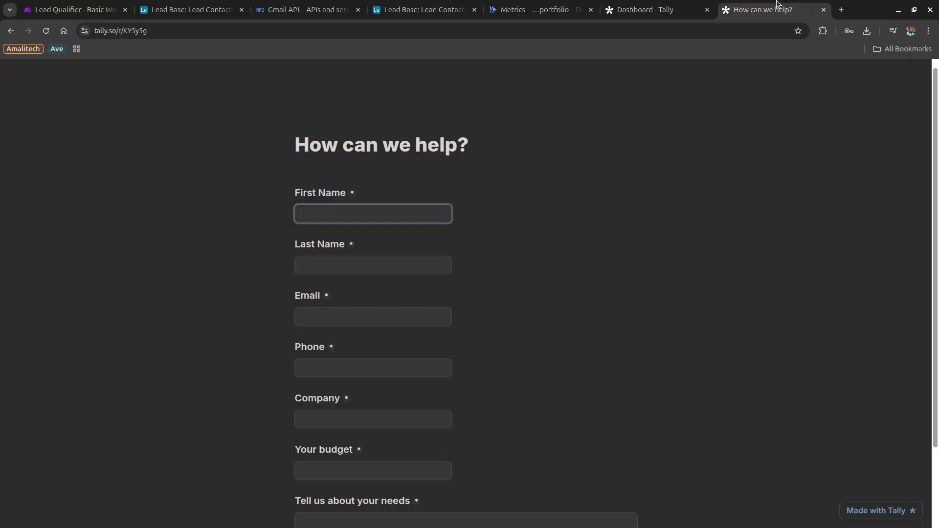
pyautogui.click(682, 31)
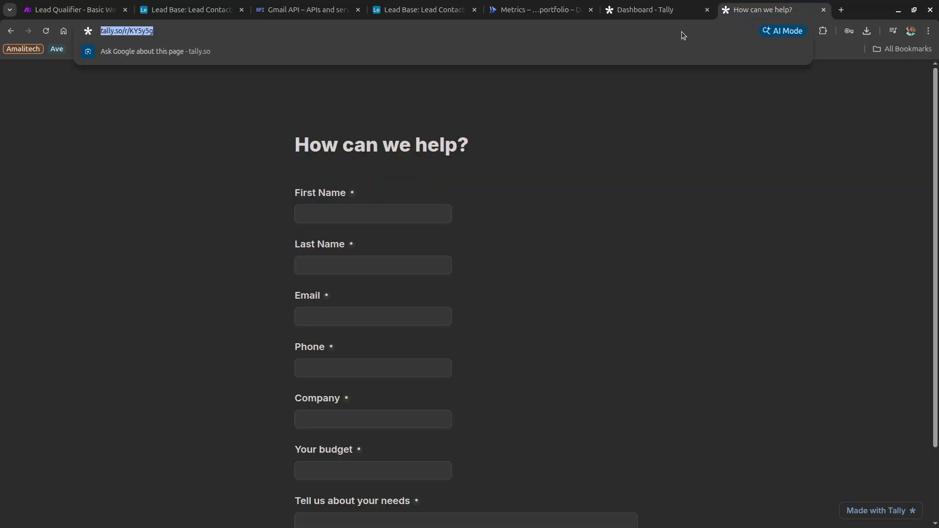
pyautogui.write('https://tally.so/r/KY5y5g')
pyautogui.press('Return')
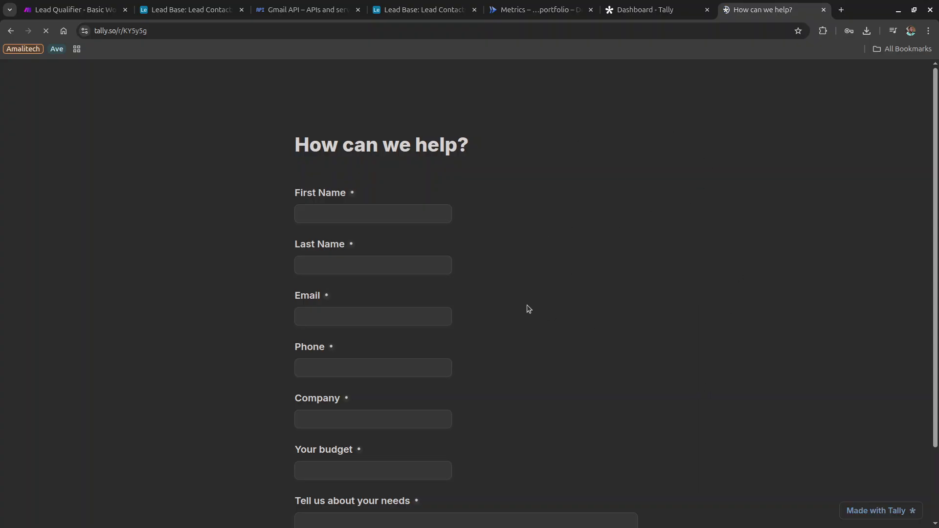
# Scroll through the live published form, then return to the Dashboard - Tally tab.
pyautogui.scroll(-3, 621, 302)
pyautogui.scroll(3, 620, 302)
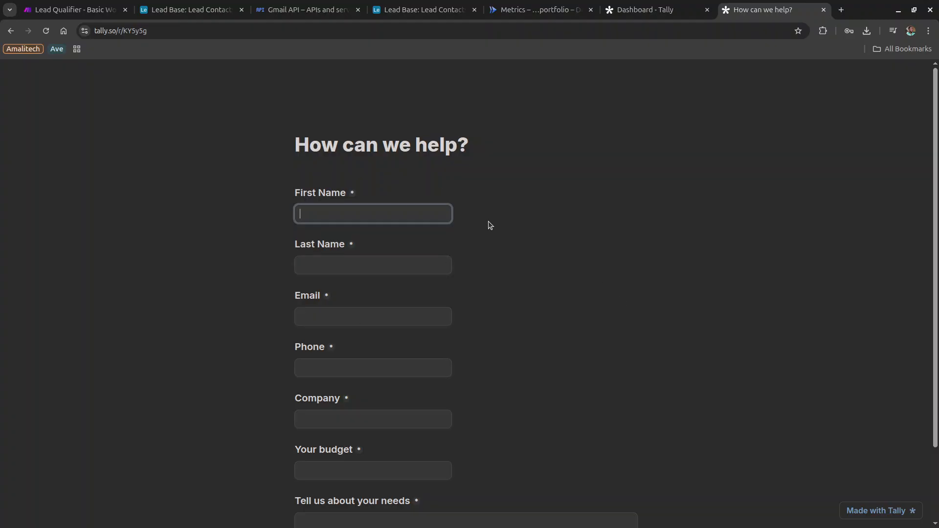
pyautogui.scroll(-3, 487, 215)
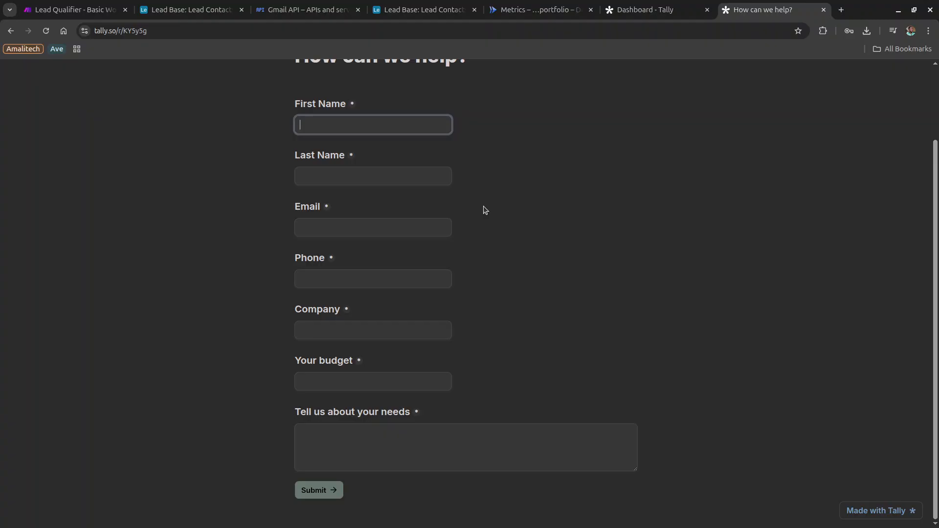
pyautogui.scroll(3, 485, 210)
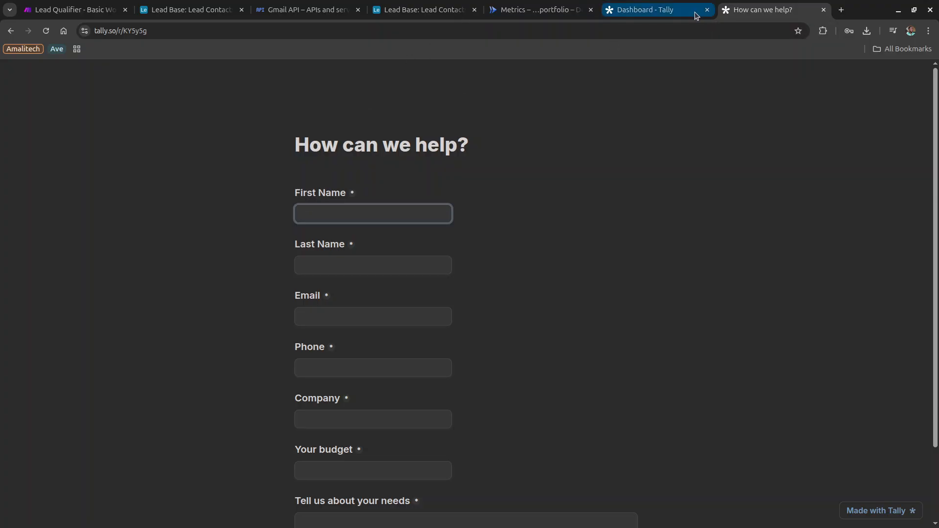
pyautogui.click(650, 10)
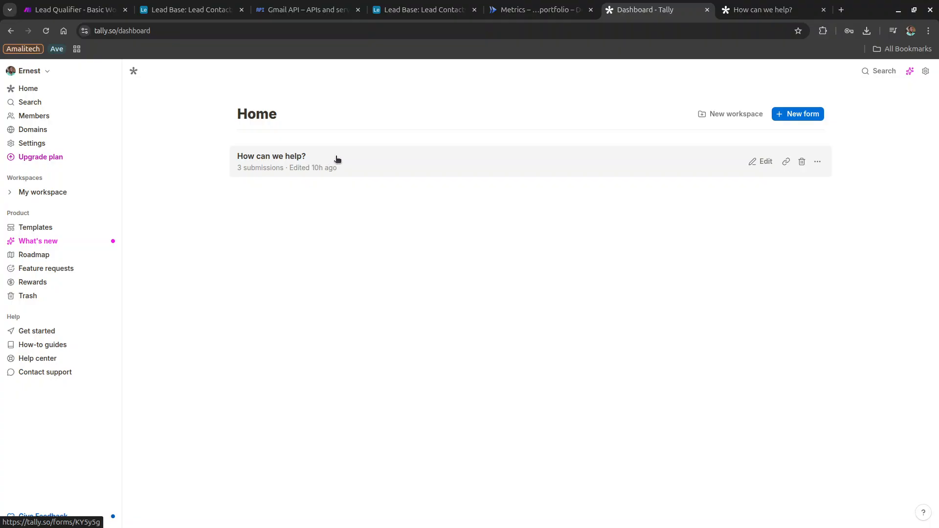
# Look over Lead Base and Demo Base in Airtable, then return Home, dismissing the new-base dialog.
pyautogui.click(171, 10)
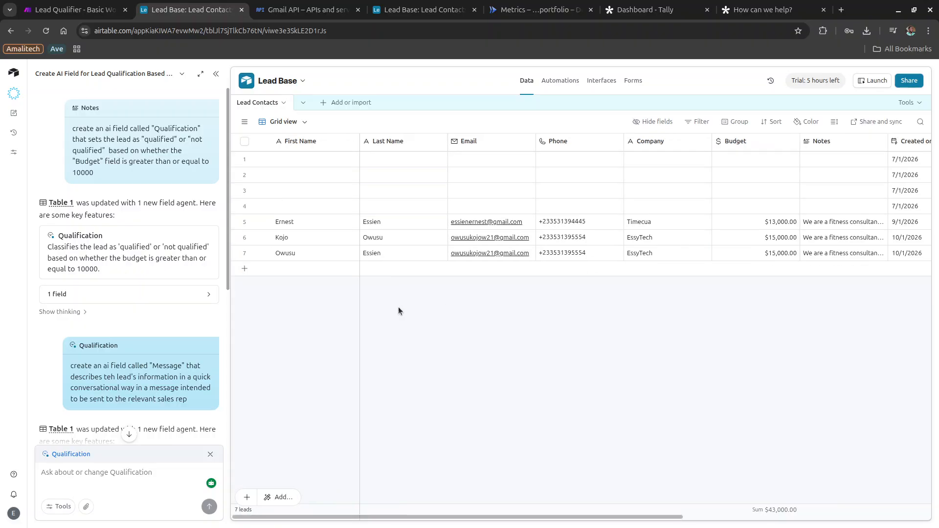
pyautogui.click(10, 97)
pyautogui.click(9, 75)
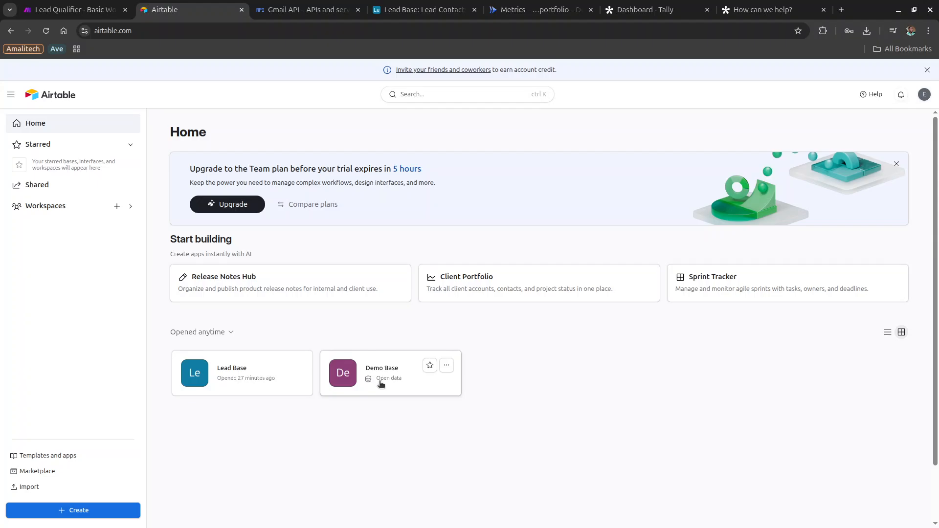
pyautogui.click(387, 372)
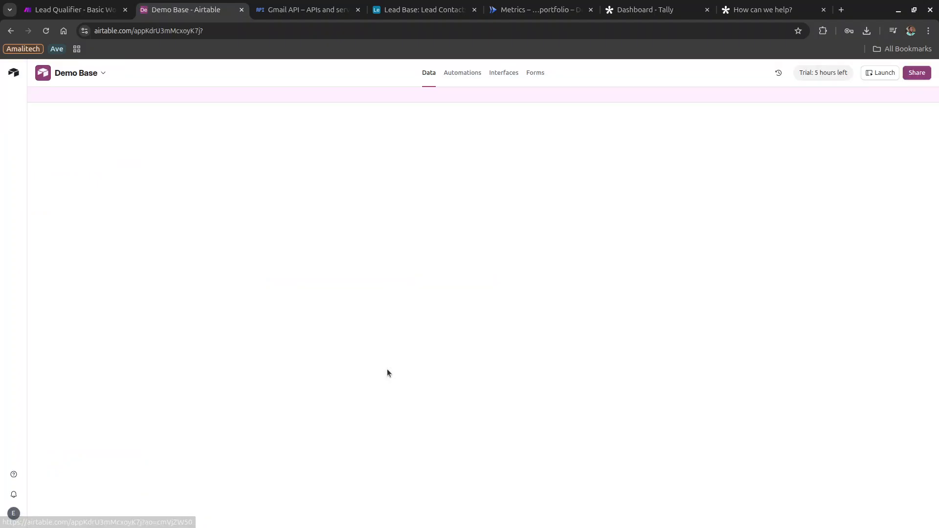
pyautogui.click(11, 31)
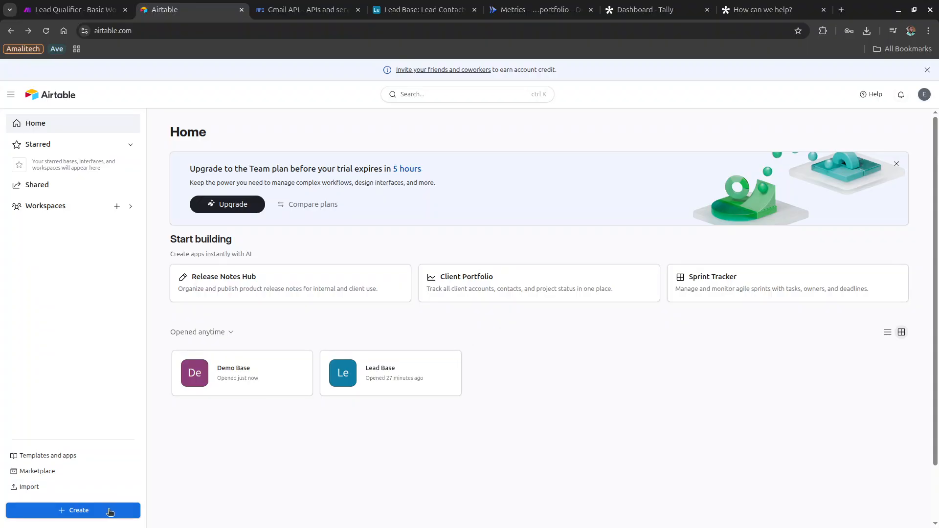
pyautogui.click(110, 511)
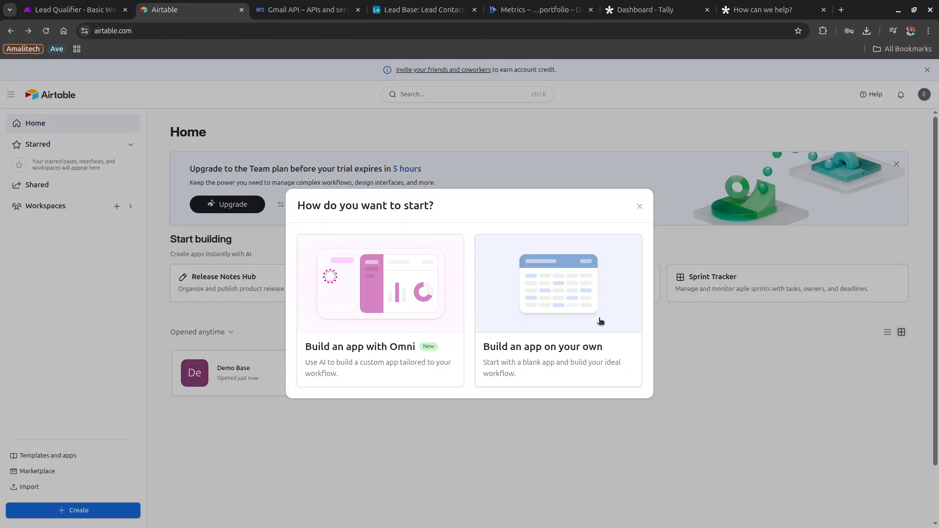
pyautogui.click(639, 208)
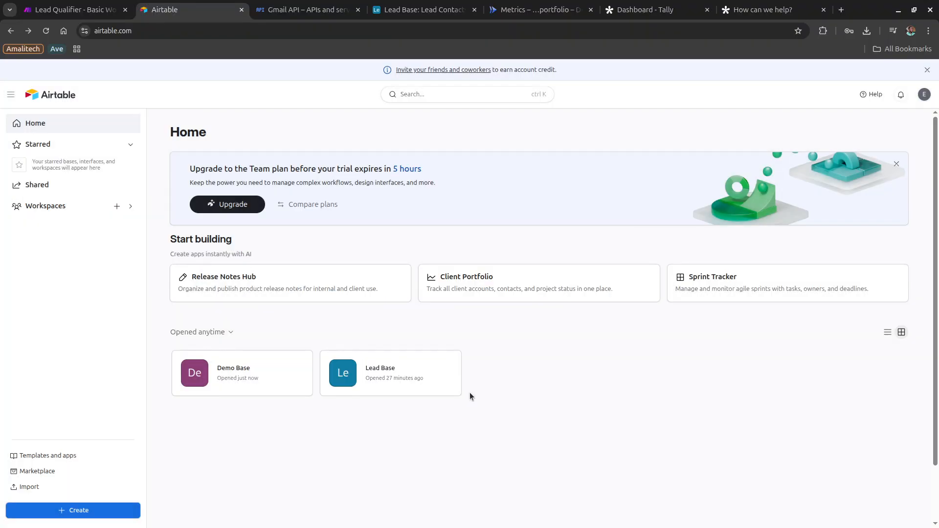
# Open Demo Base and add a phone number field named Phone to demo_table.
pyautogui.click(294, 381)
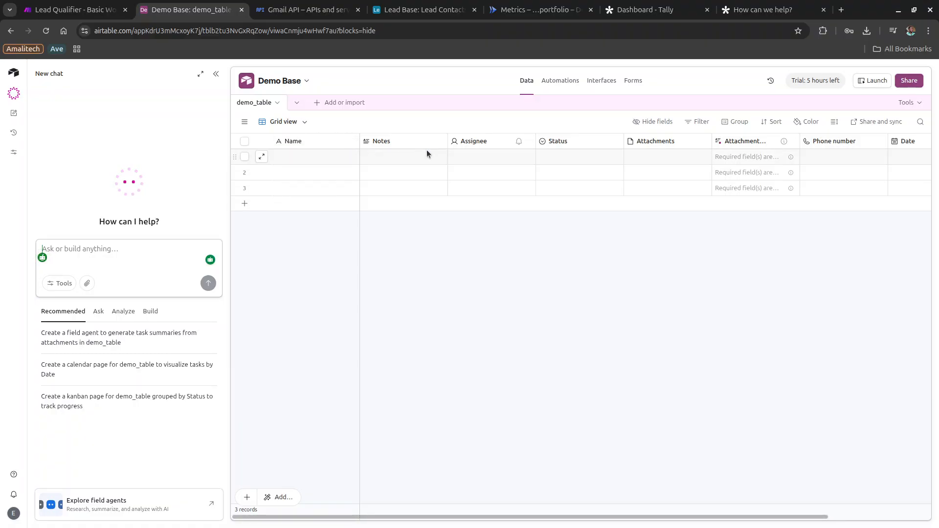
pyautogui.hscroll(3, 718, 137)
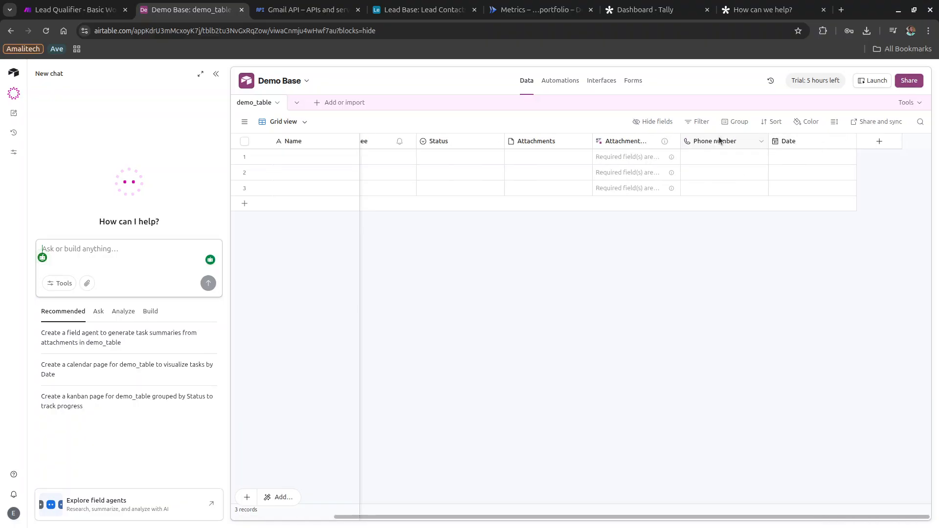
pyautogui.click(879, 142)
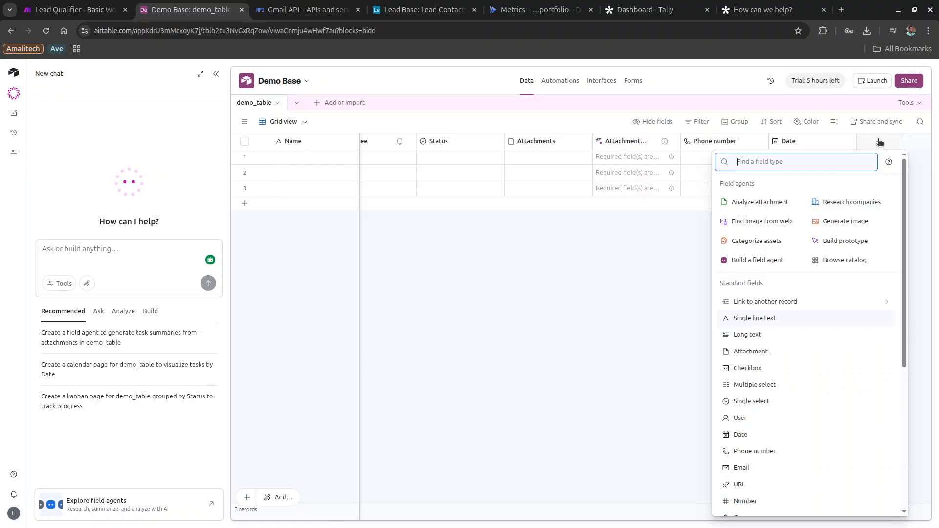
pyautogui.write('phon')
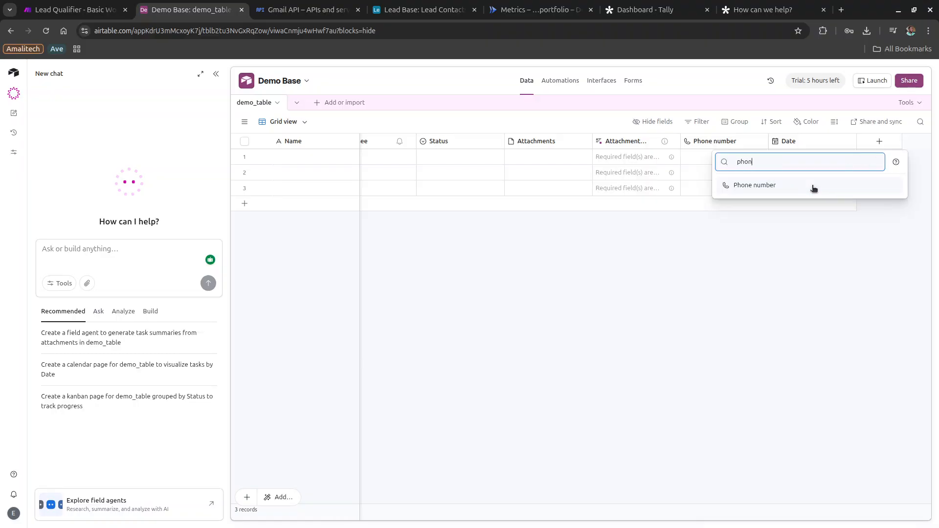
pyautogui.click(772, 186)
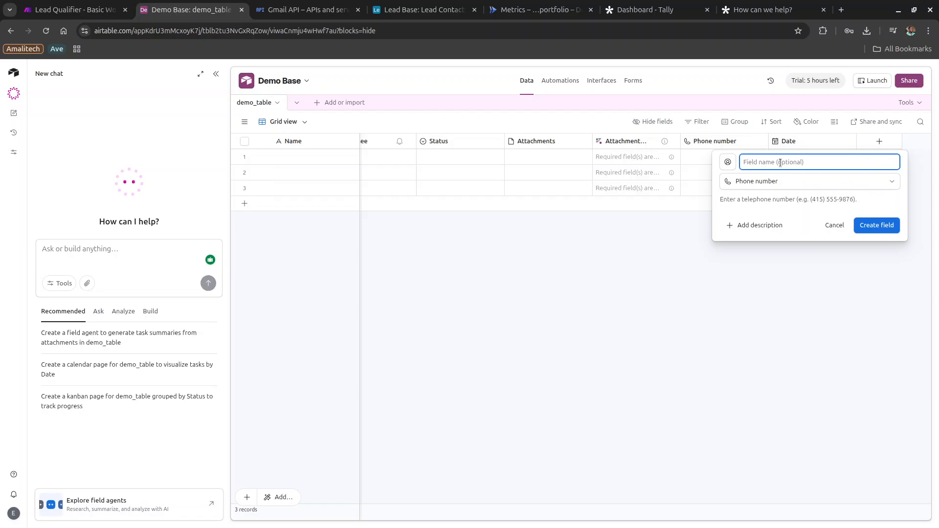
pyautogui.write('Phone')
pyautogui.click(877, 225)
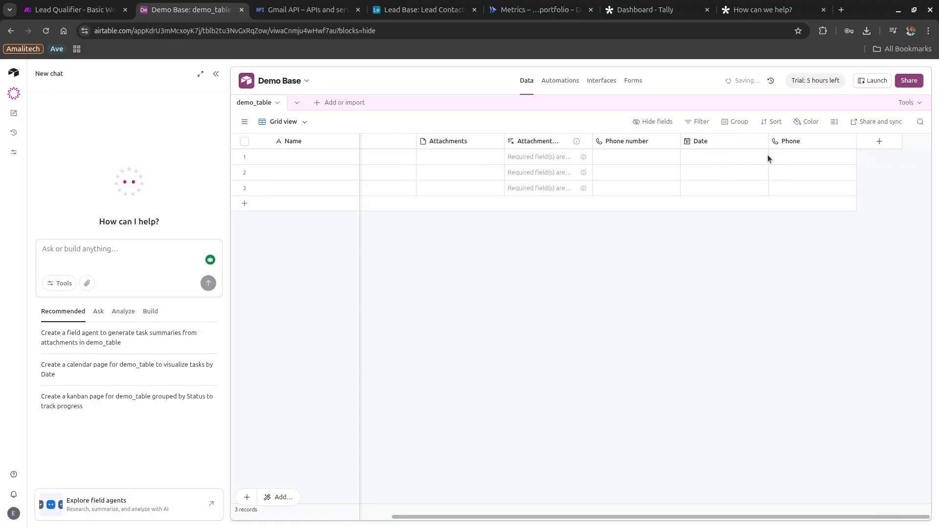
# Add a multiple select field named Option with choices yes and no.
pyautogui.click(879, 141)
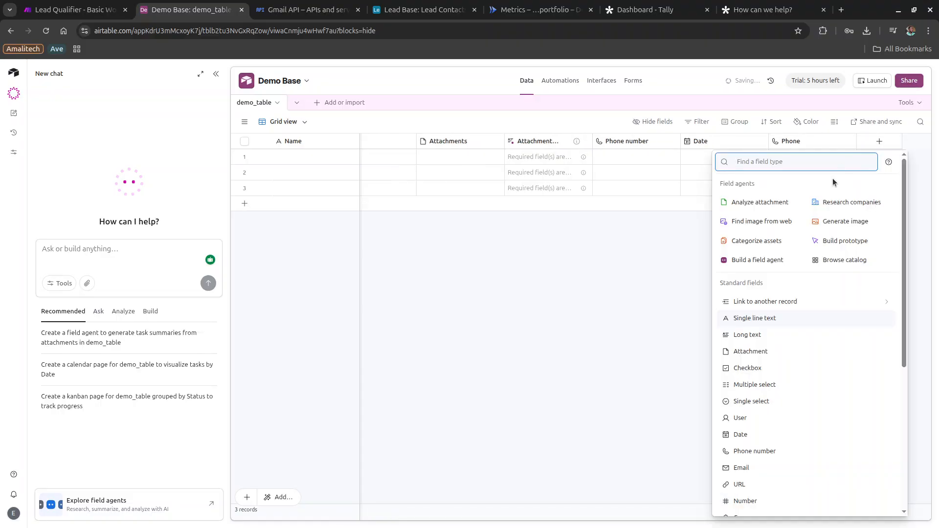
pyautogui.write('dro')
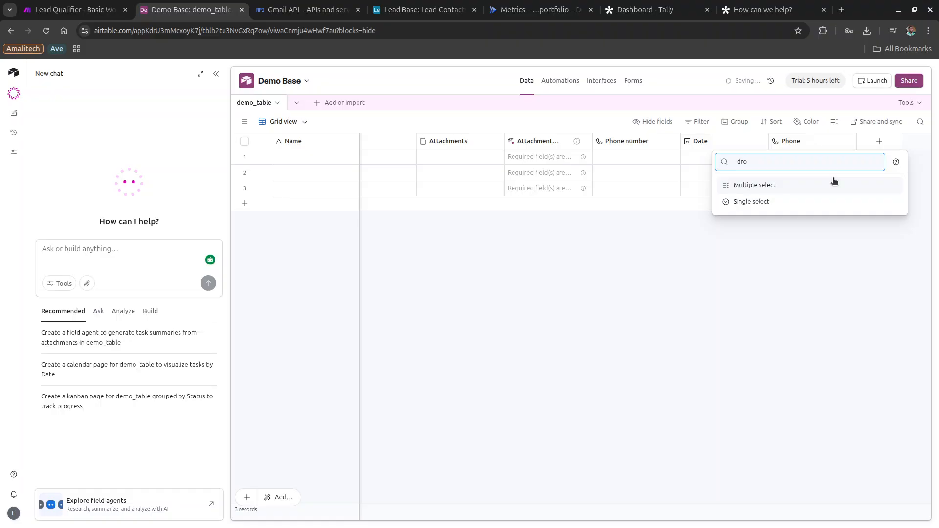
pyautogui.click(826, 184)
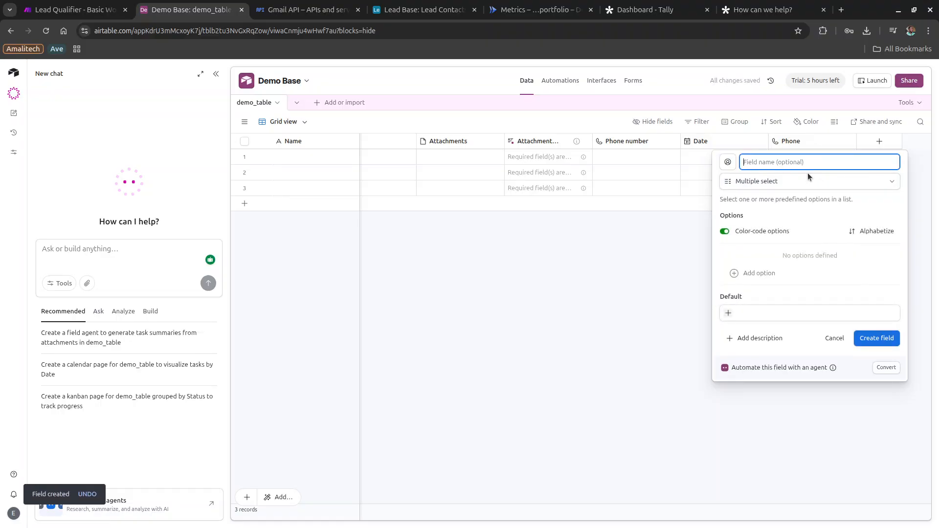
pyautogui.write('Option')
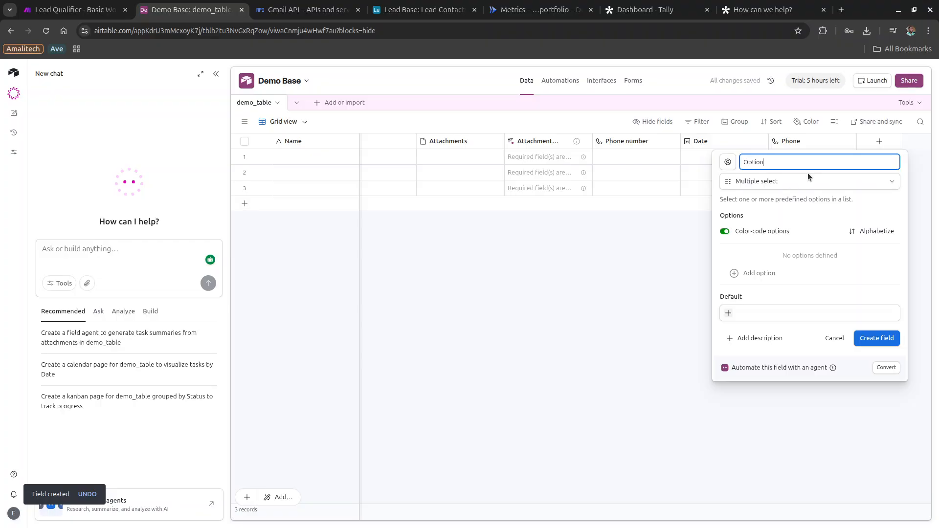
pyautogui.click(760, 273)
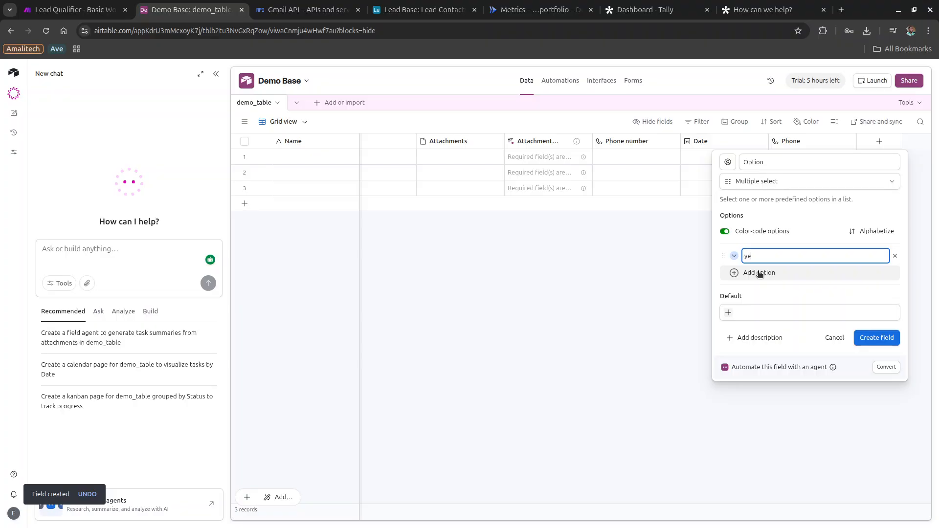
pyautogui.click(759, 273)
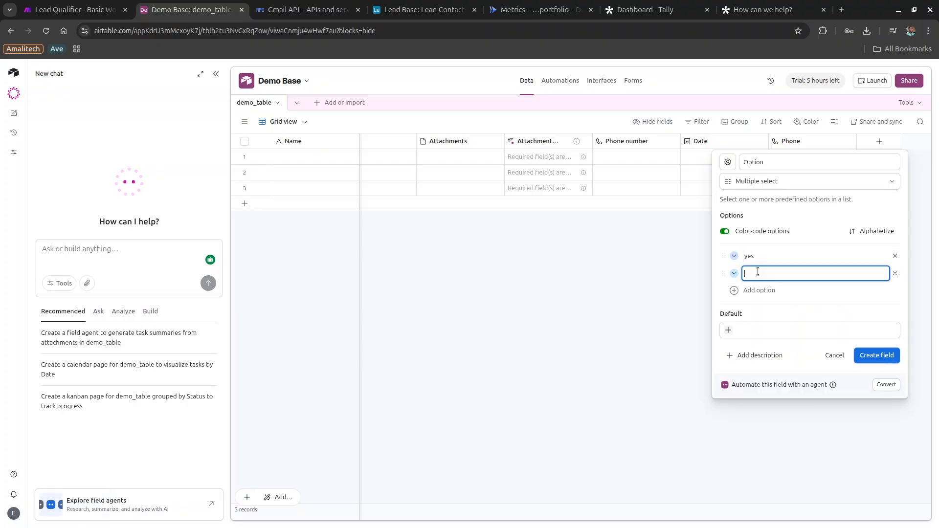
pyautogui.click(871, 364)
pyautogui.click(870, 364)
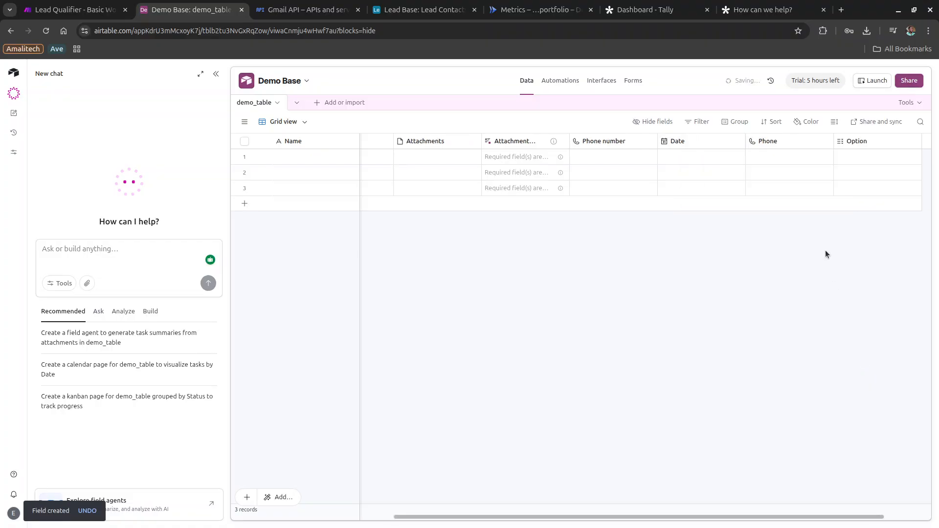
# Set the first record's Option to yes and return to Airtable Home.
pyautogui.click(842, 156)
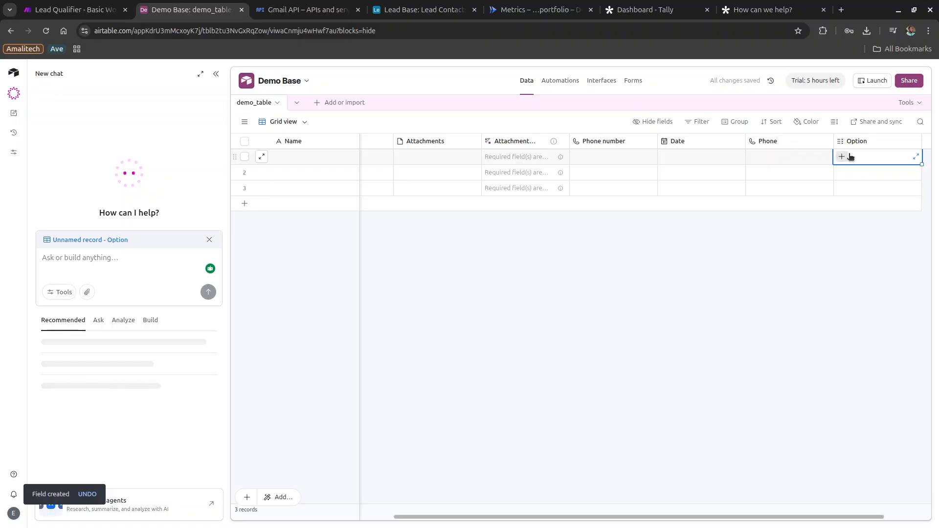
pyautogui.click(843, 157)
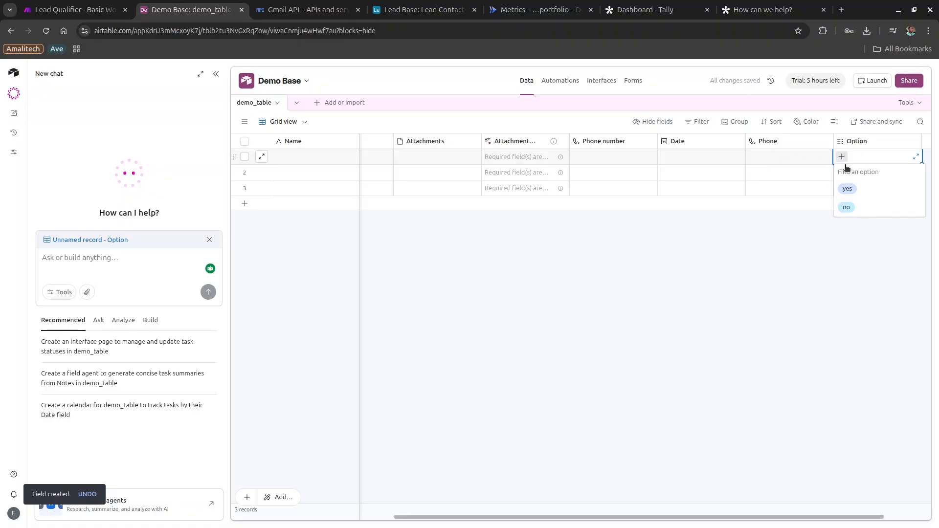
pyautogui.click(845, 189)
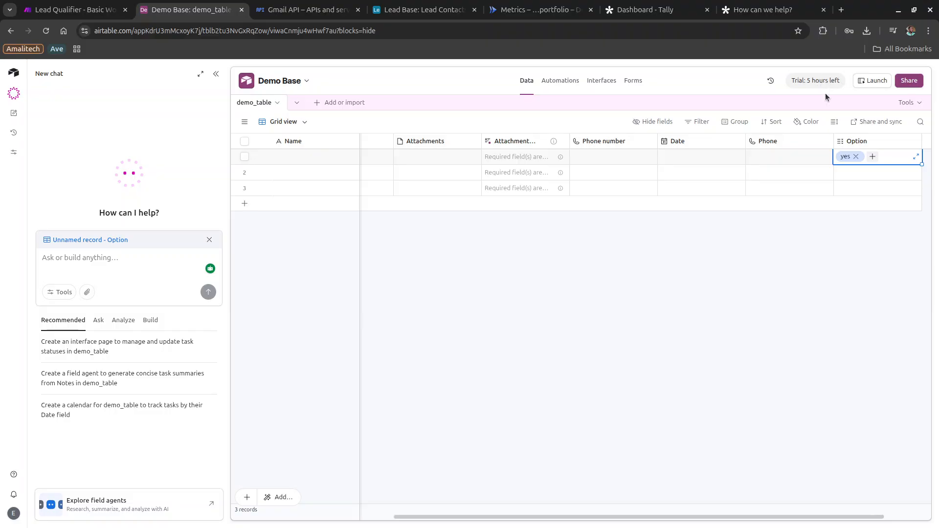
pyautogui.click(14, 77)
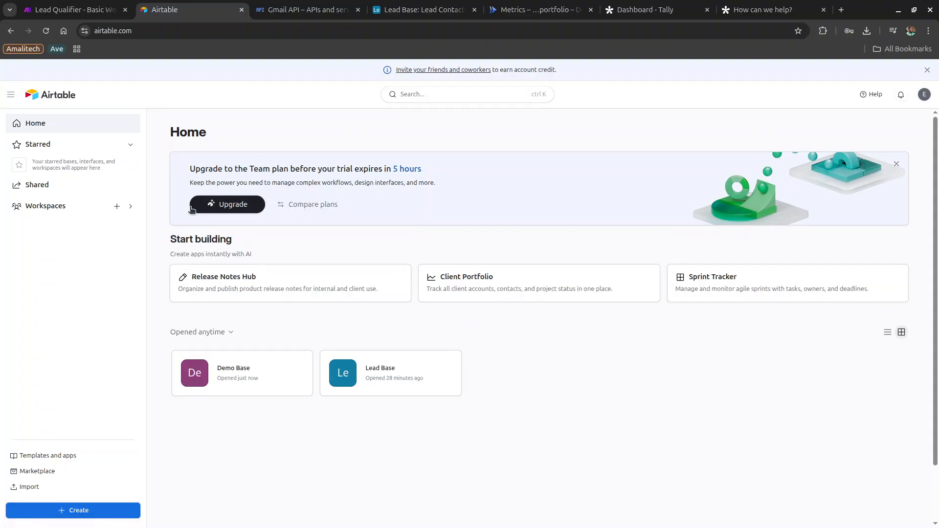
# Open Lead Base, reopen the lead qualification AI chat, and re-save the Qualification field's settings.
pyautogui.click(390, 384)
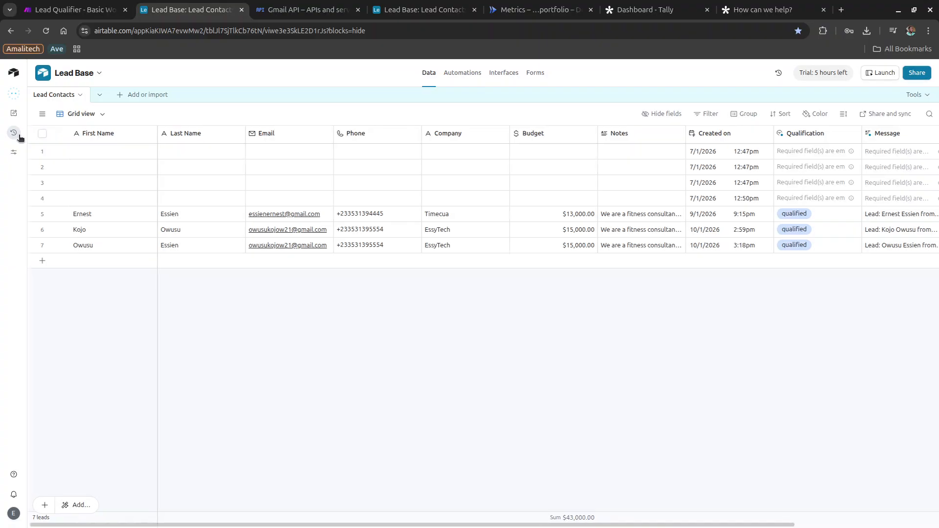
pyautogui.click(14, 133)
pyautogui.click(89, 134)
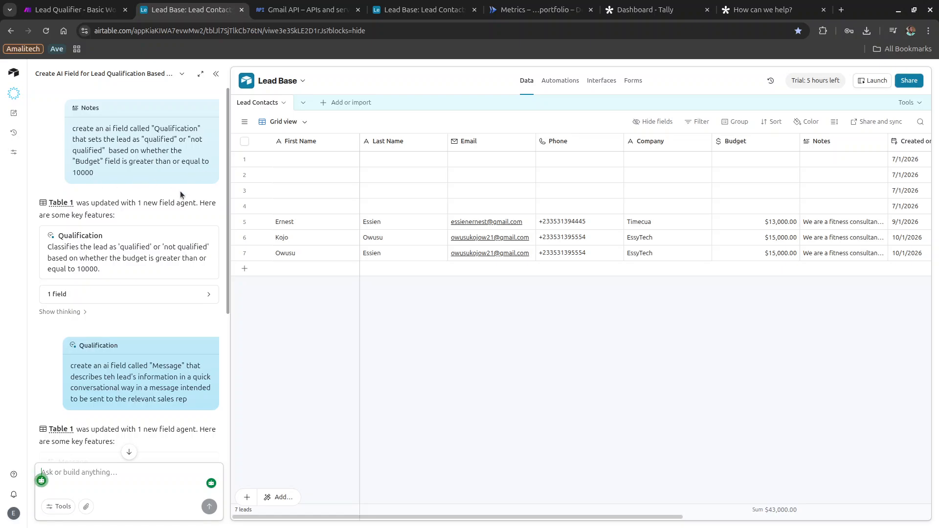
pyautogui.hscroll(10, 465, 180)
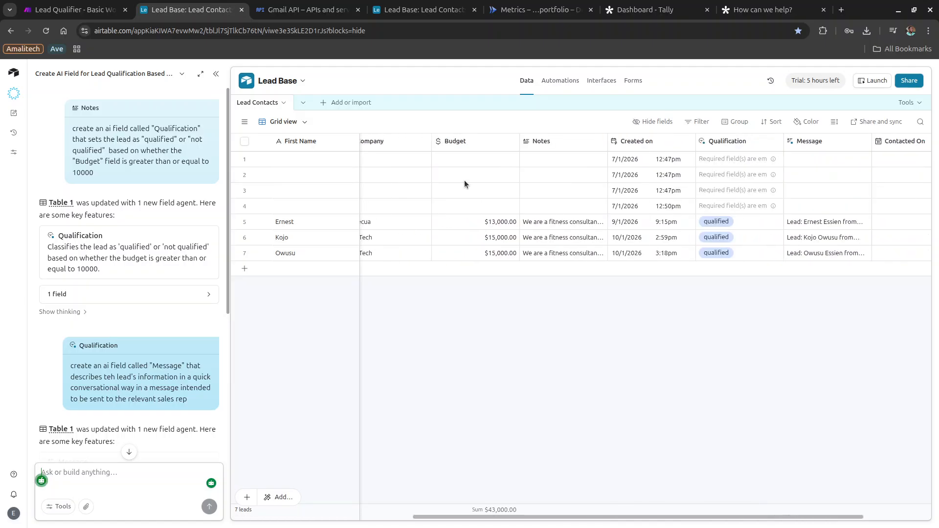
pyautogui.click(614, 137)
pyautogui.doubleClick(615, 134)
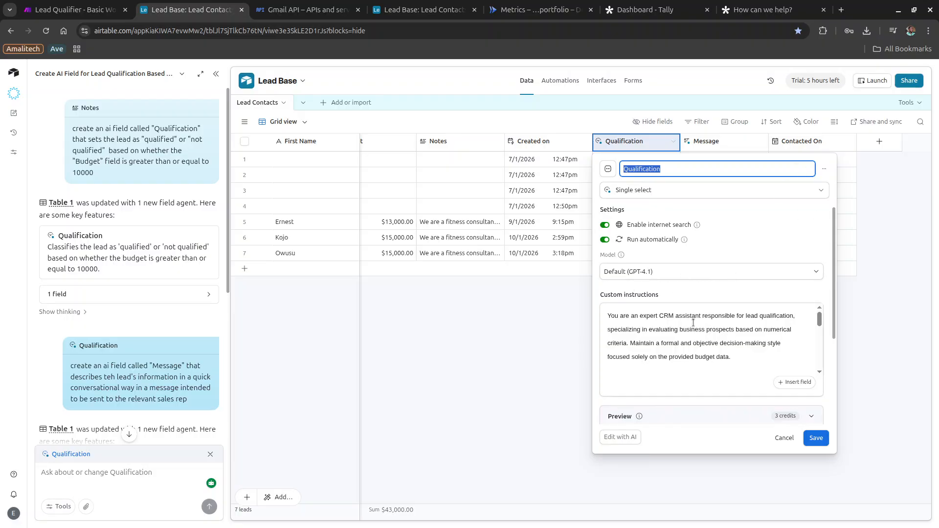
pyautogui.click(675, 332)
pyautogui.scroll(-5, 676, 334)
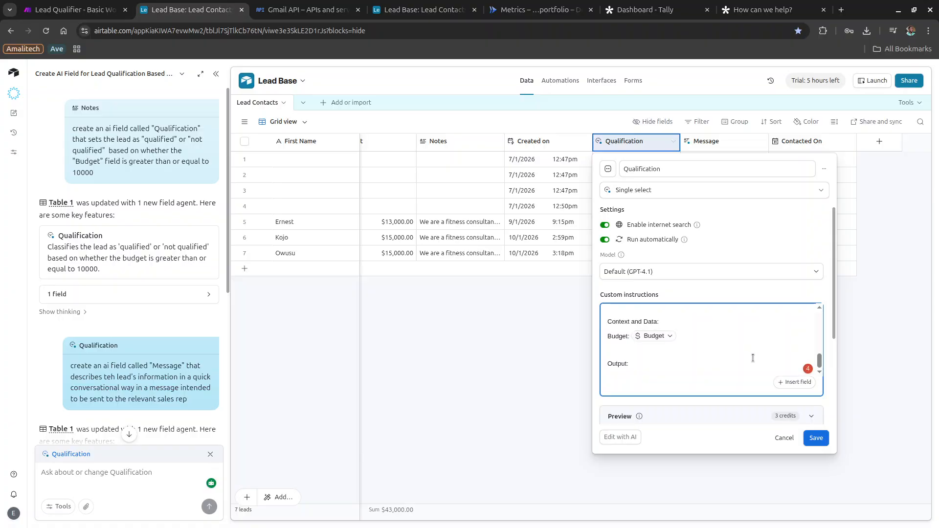
pyautogui.click(816, 438)
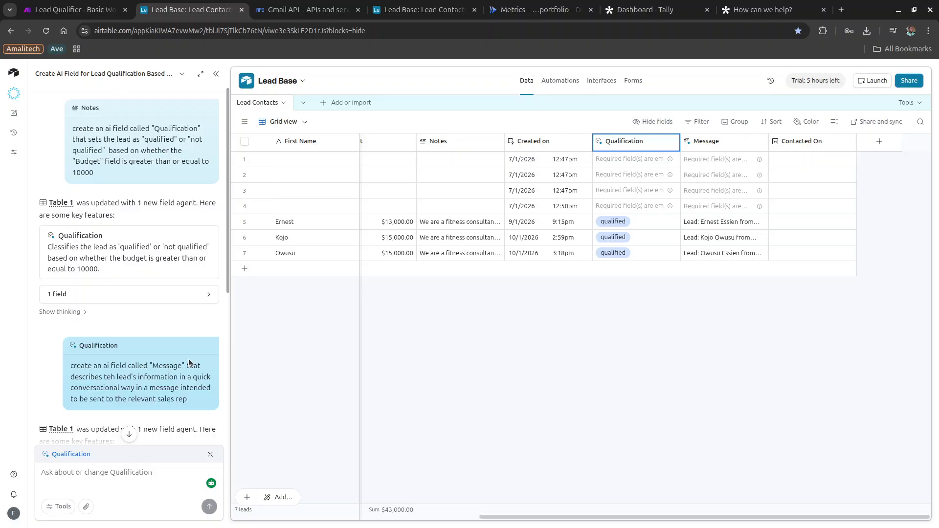
# Re-save the Message field's settings in Lead Contacts.
pyautogui.scroll(-2, 144, 366)
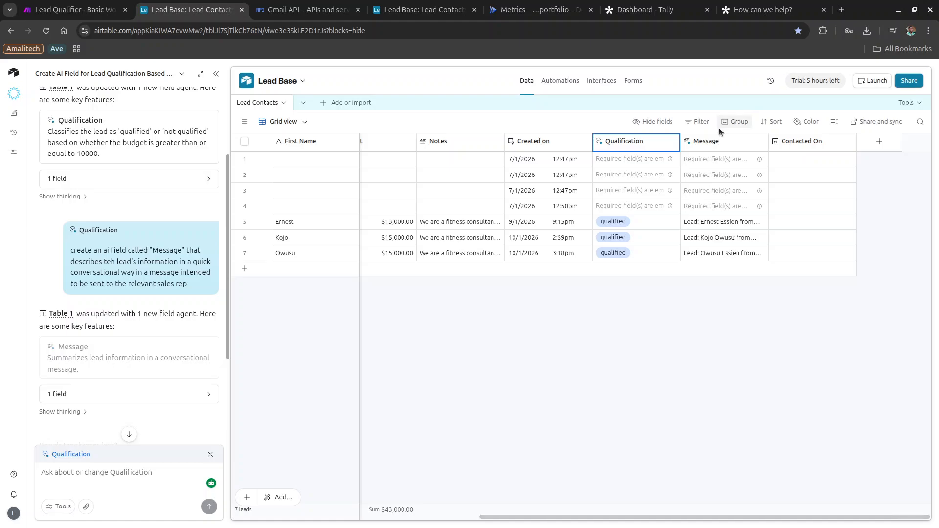
pyautogui.doubleClick(710, 142)
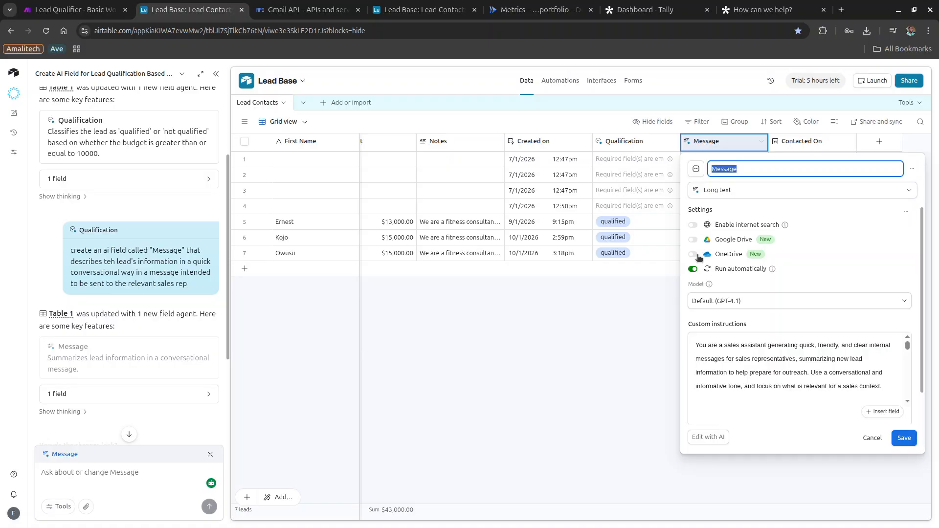
pyautogui.click(912, 436)
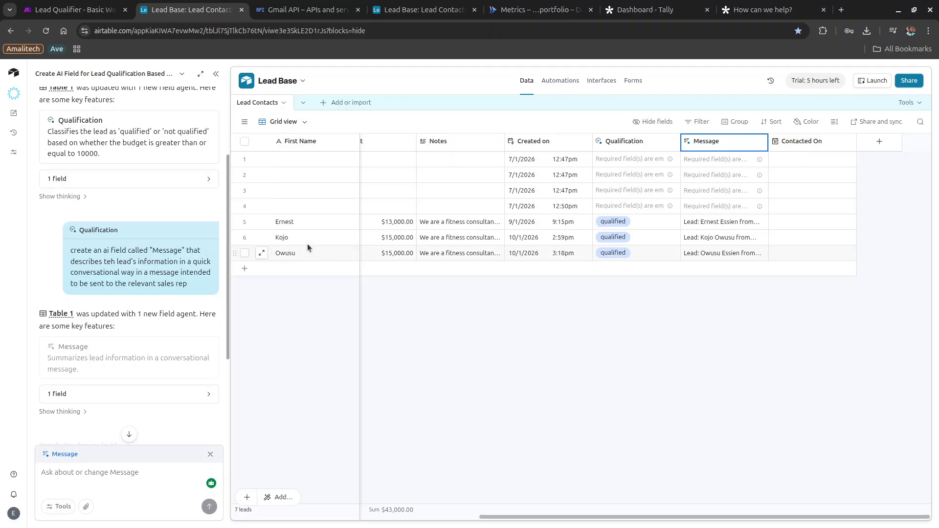
pyautogui.click(651, 9)
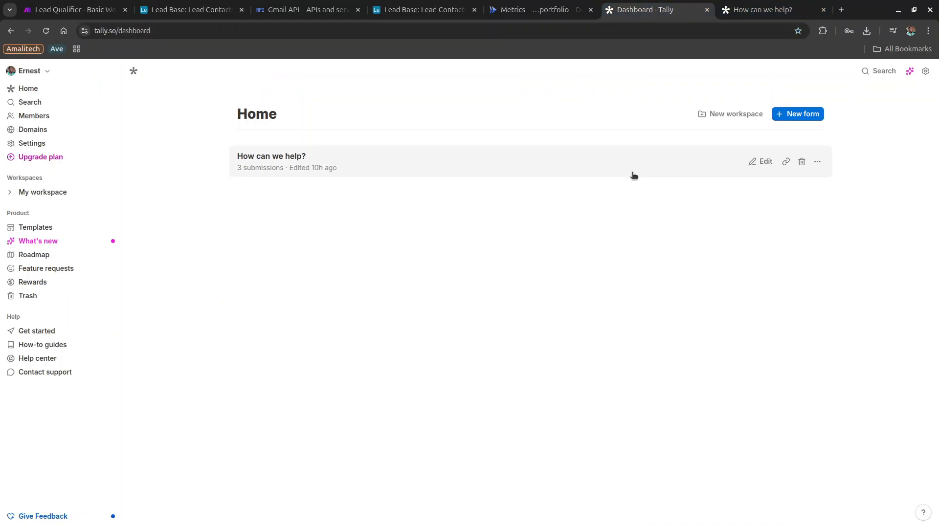
# Open the form's Integrations and start an Airtable connection named Demo Airtable.
pyautogui.click(436, 163)
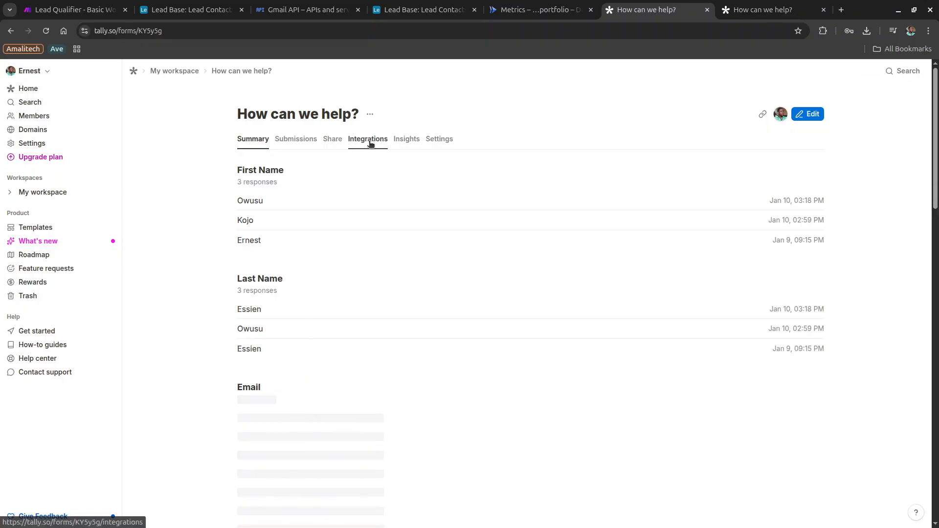
pyautogui.click(369, 141)
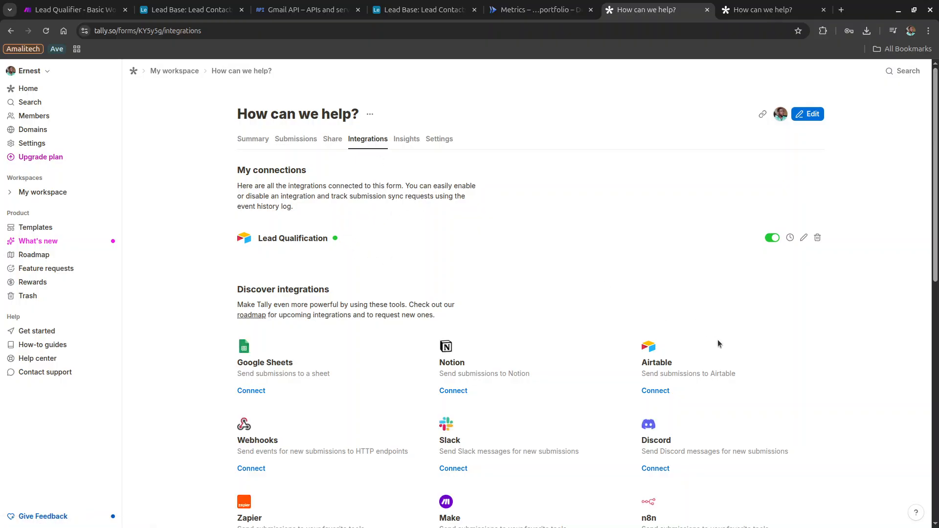
pyautogui.click(655, 391)
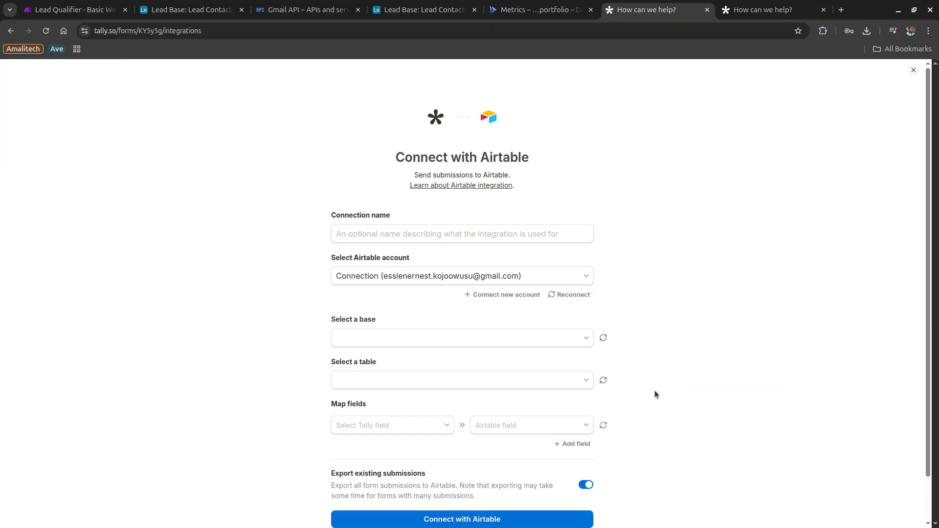
pyautogui.click(486, 241)
pyautogui.click(416, 257)
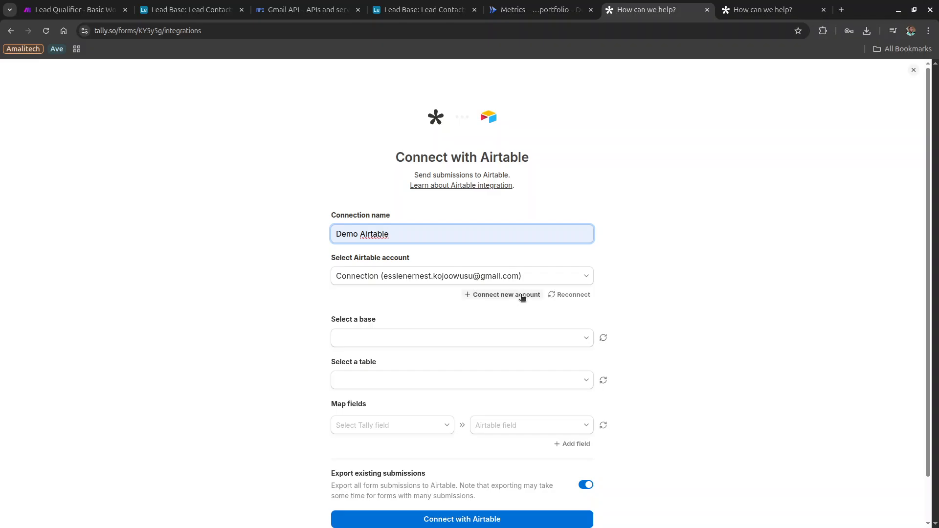
# Reconnect and log in to Airtable, granting Tally access to Demo Base.
pyautogui.click(572, 295)
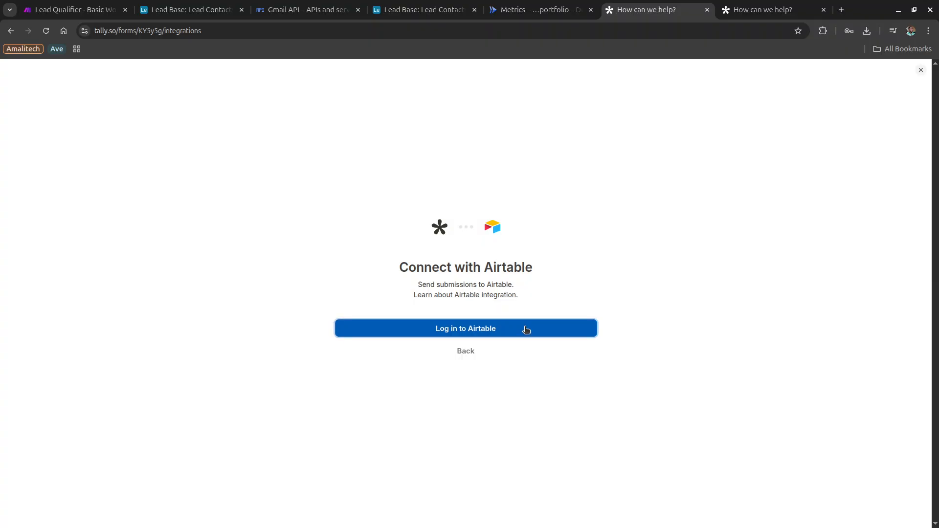
pyautogui.click(526, 330)
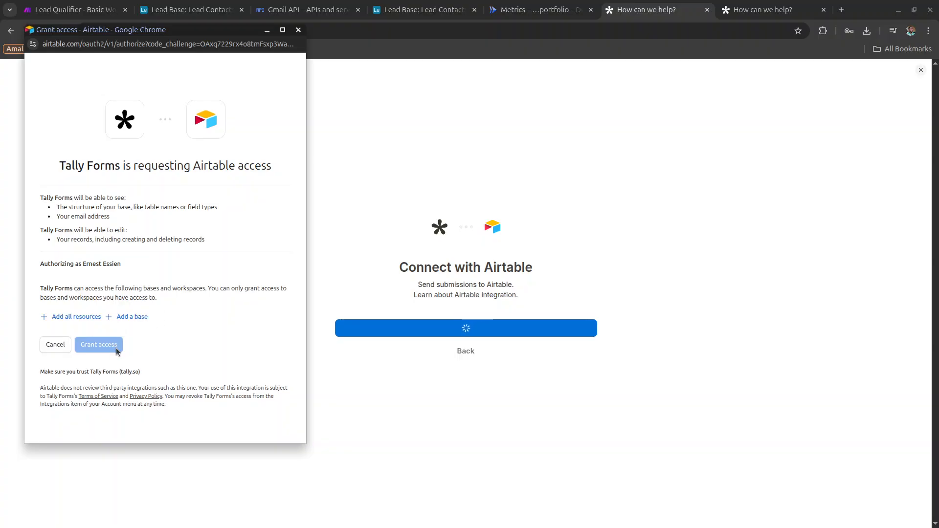
pyautogui.click(134, 317)
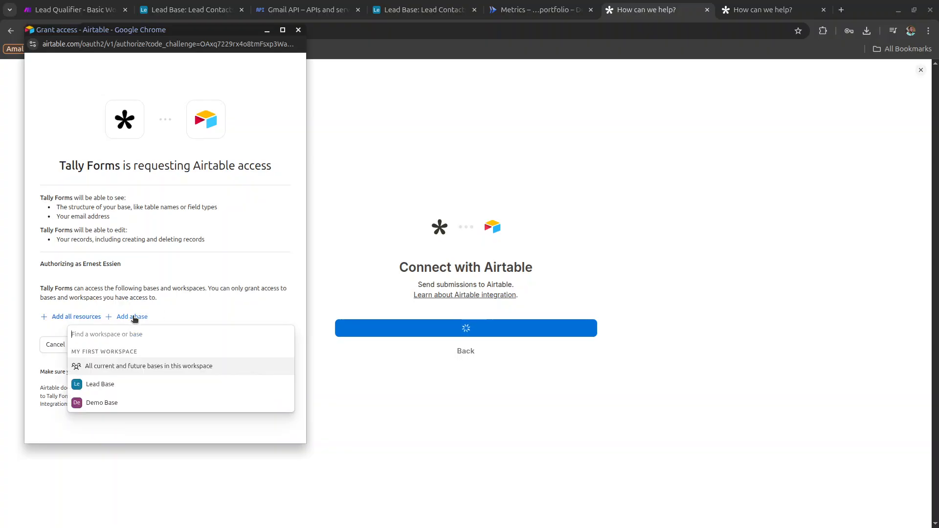
pyautogui.click(110, 404)
pyautogui.click(104, 376)
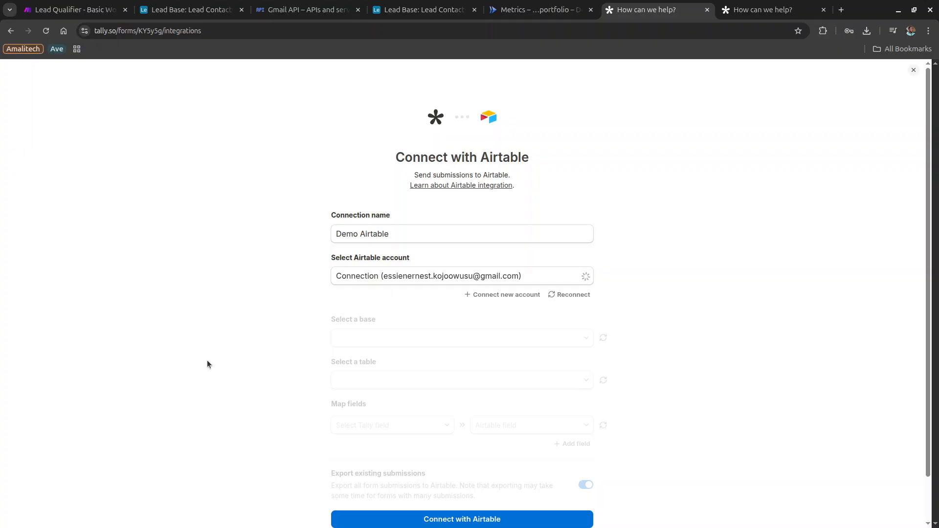
# Choose Demo Base and its demo_table as the destination for submissions.
pyautogui.click(397, 338)
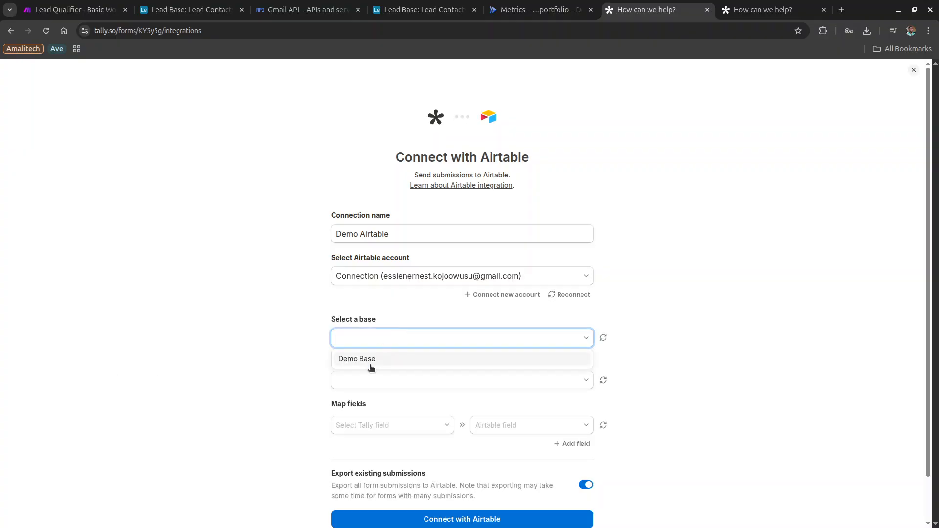
pyautogui.click(370, 359)
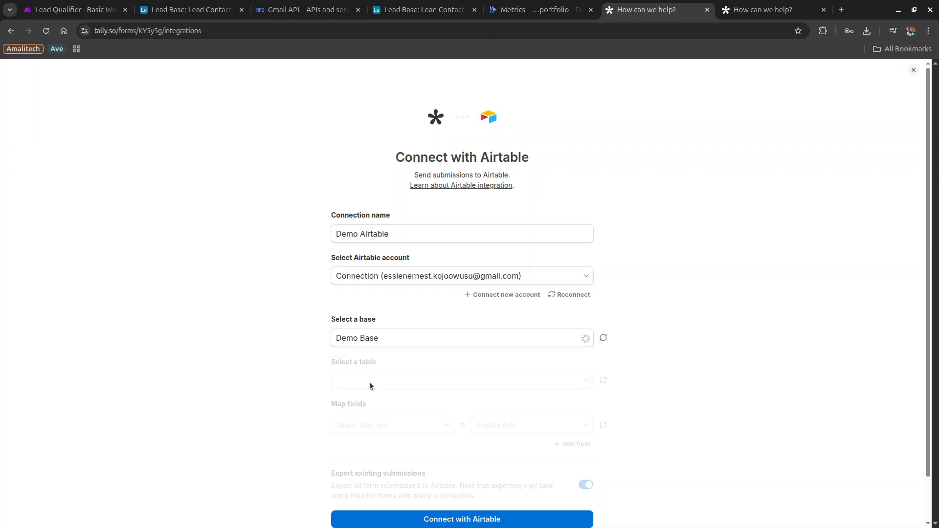
pyautogui.click(369, 383)
pyautogui.click(370, 400)
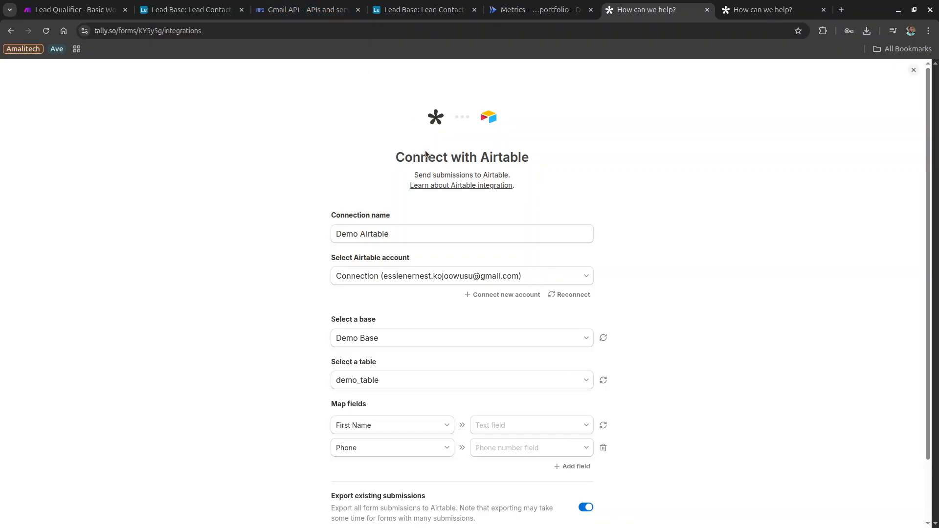
pyautogui.scroll(-2, 416, 339)
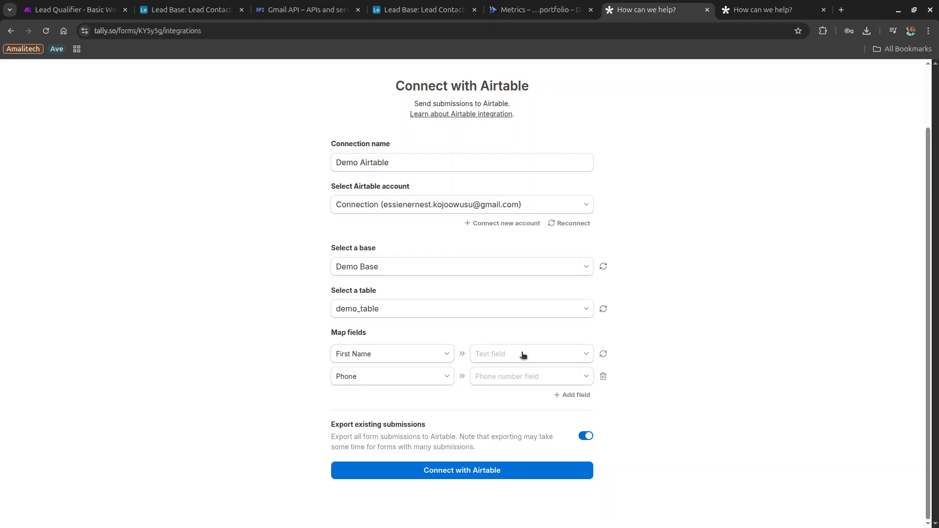
# Map First Name to Name, Phone to Phone number, and Tell us about your needs to Notes.
pyautogui.click(490, 354)
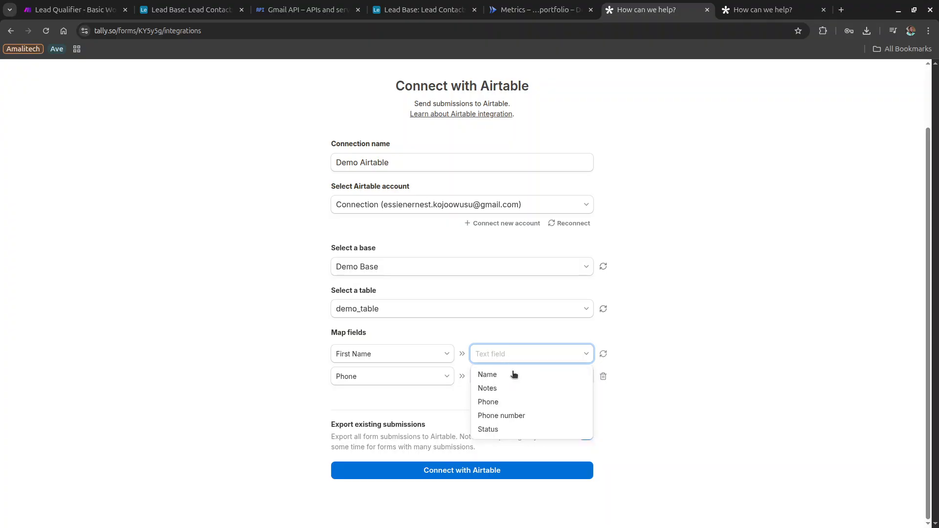
pyautogui.click(512, 375)
pyautogui.click(504, 377)
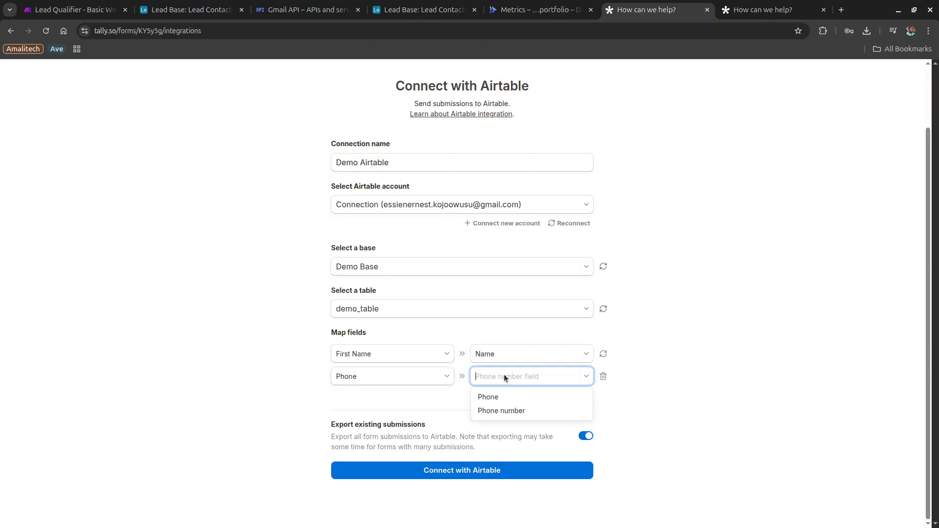
pyautogui.click(507, 411)
pyautogui.click(568, 395)
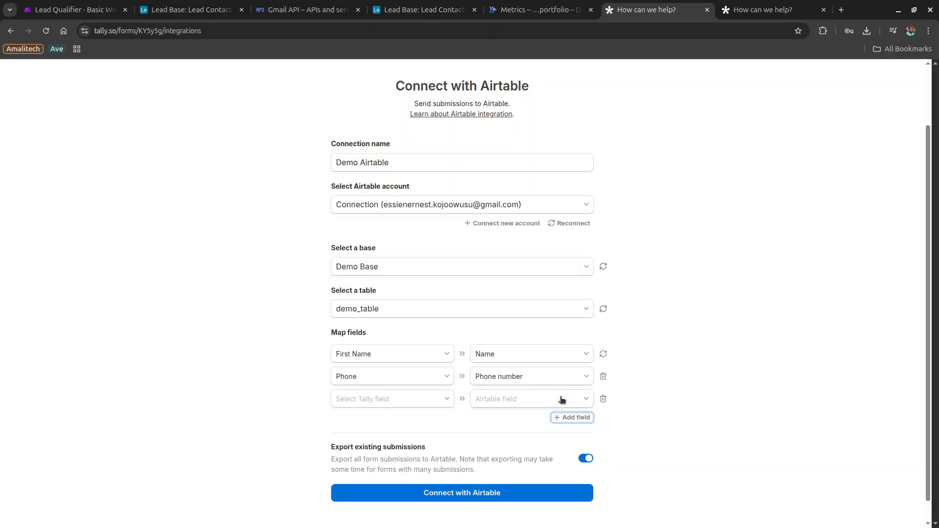
pyautogui.click(397, 400)
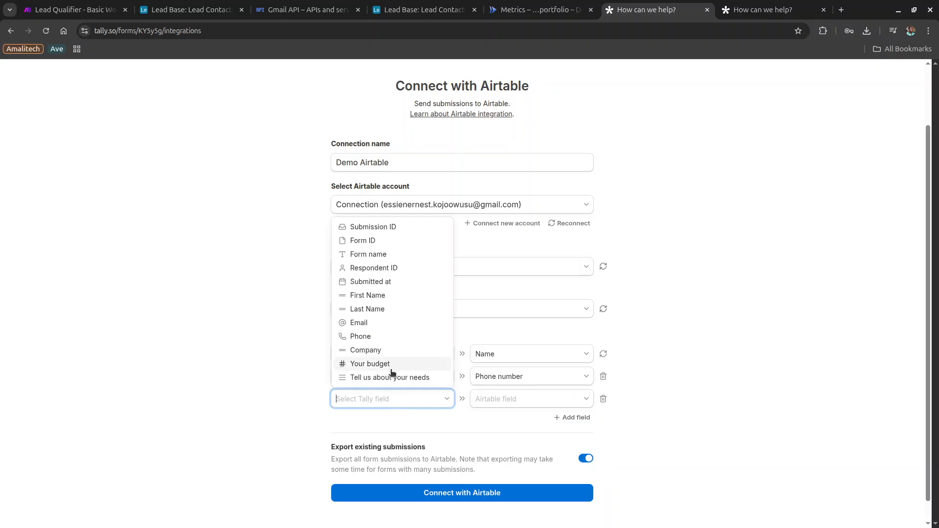
pyautogui.click(372, 377)
pyautogui.click(499, 398)
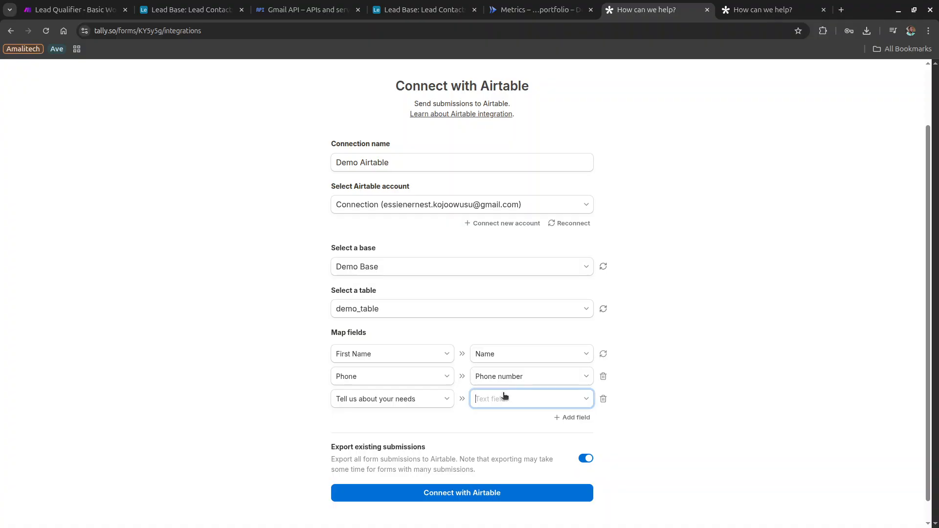
pyautogui.click(499, 420)
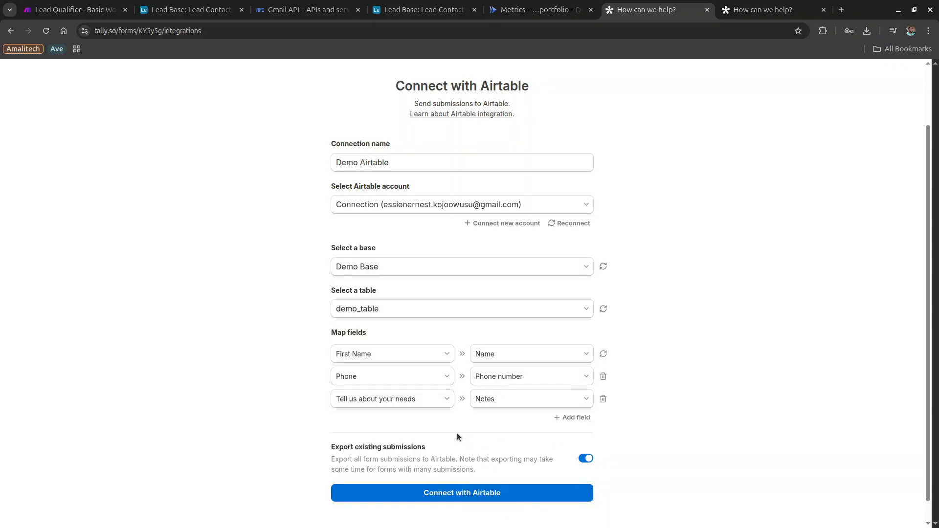
pyautogui.click(7, 34)
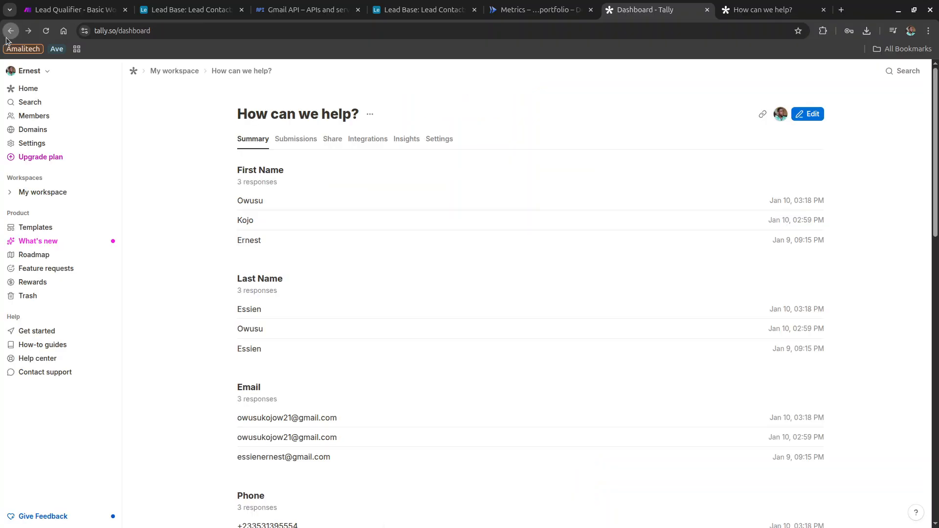
# Navigate back to the form's summary and open its Integrations page listing the Lead Qualification connection.
pyautogui.click(7, 37)
pyautogui.click(7, 39)
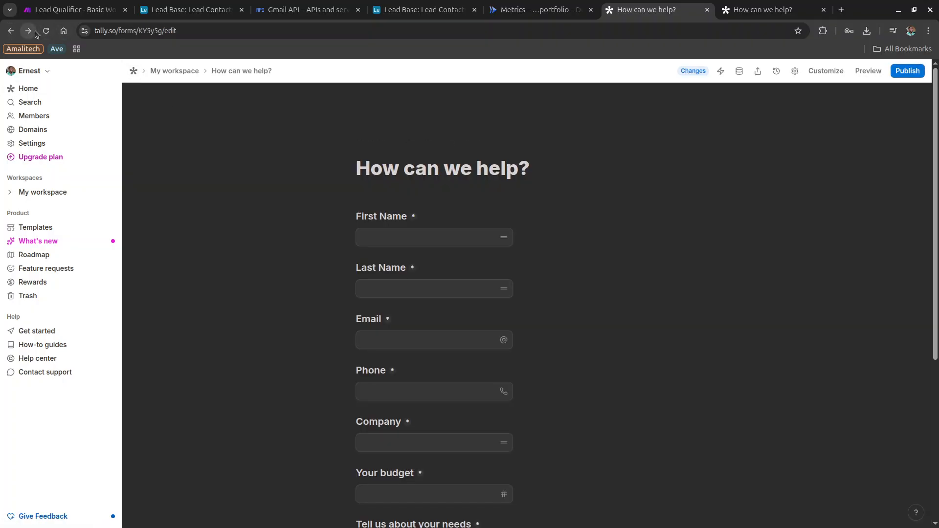
pyautogui.click(34, 30)
pyautogui.click(34, 31)
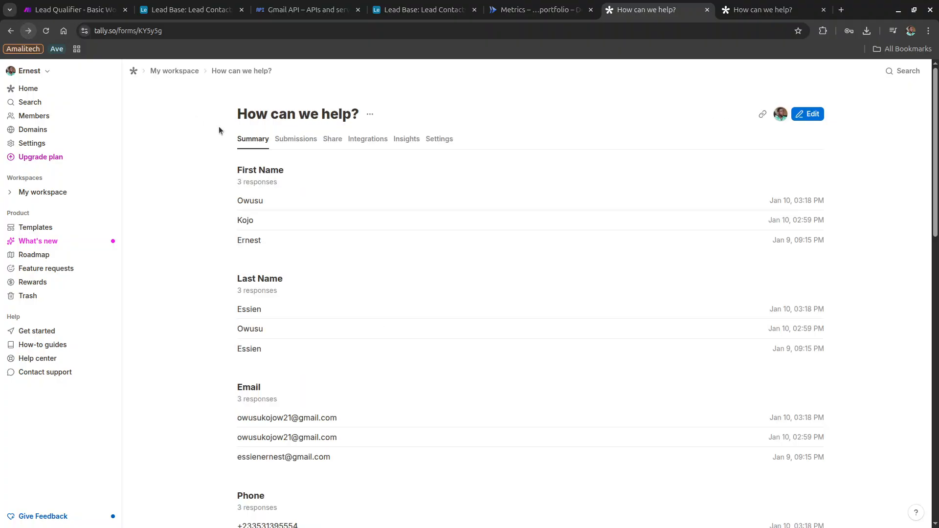
pyautogui.click(365, 139)
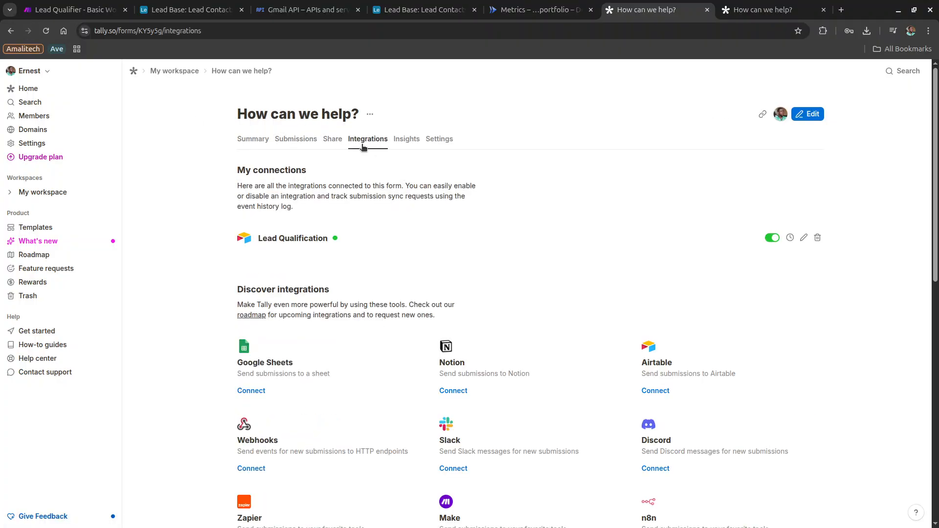
pyautogui.moveTo(328, 238); pyautogui.dragTo(290, 240)
pyautogui.click(328, 243)
# In the Lead Qualifier scenario, glance at the Gmail step, then view the Airtable Update a Record note.
pyautogui.click(56, 15)
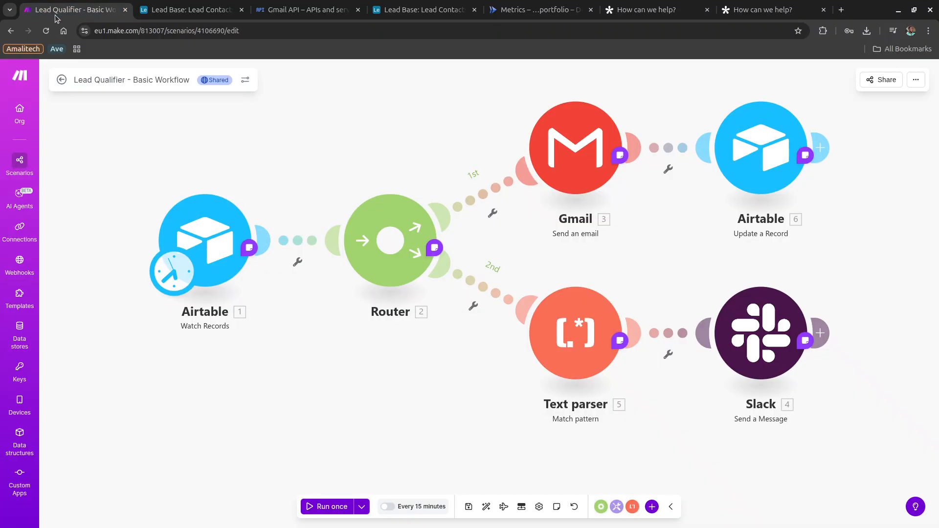
pyautogui.click(589, 161)
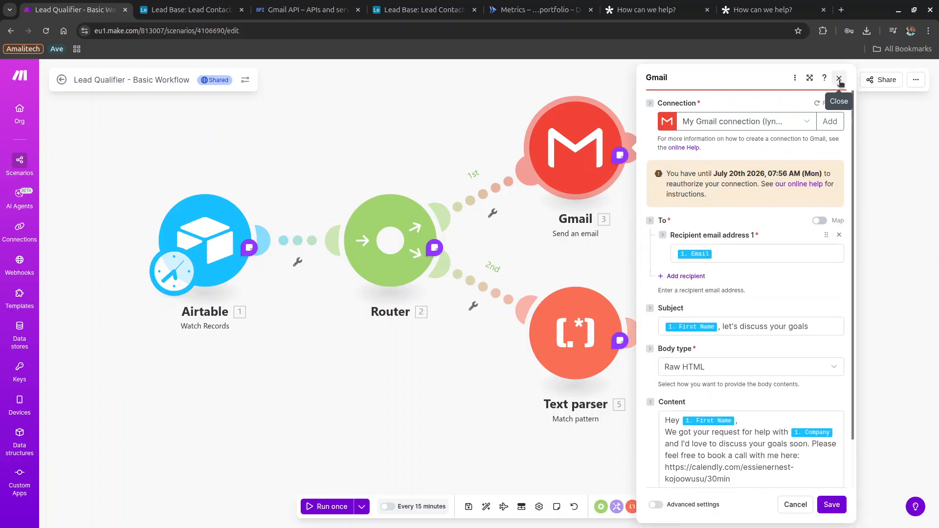
pyautogui.click(839, 78)
pyautogui.hscroll(3, 793, 213)
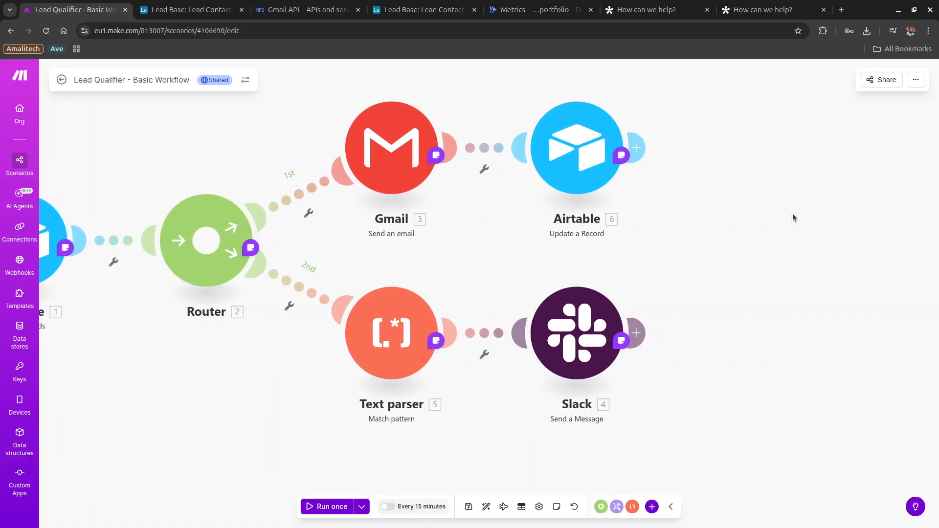
pyautogui.click(637, 156)
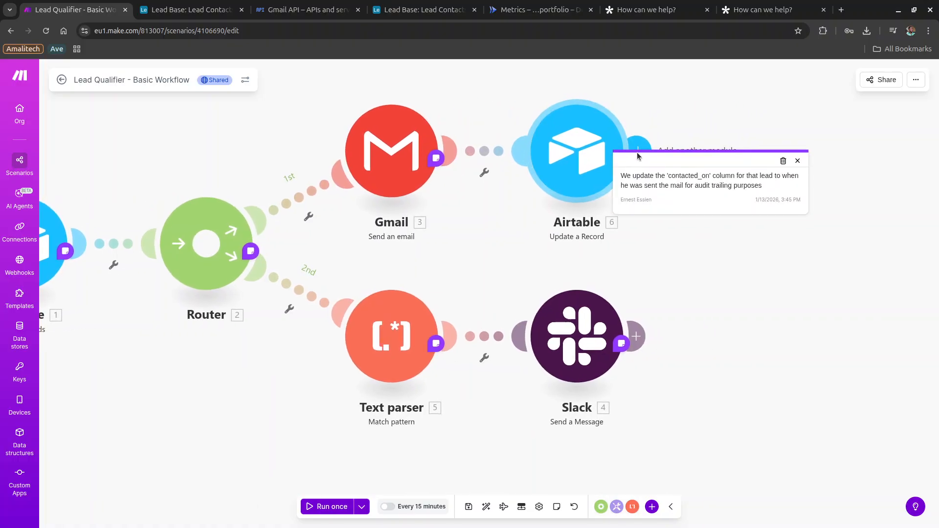
# Add a Gmail Send an Email module after the Airtable Update a Record step.
pyautogui.click(656, 155)
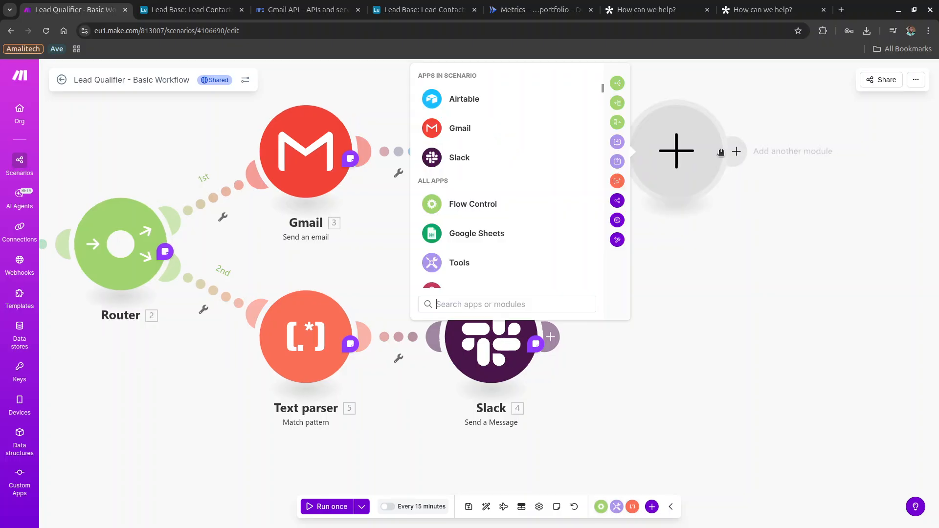
pyautogui.click(479, 132)
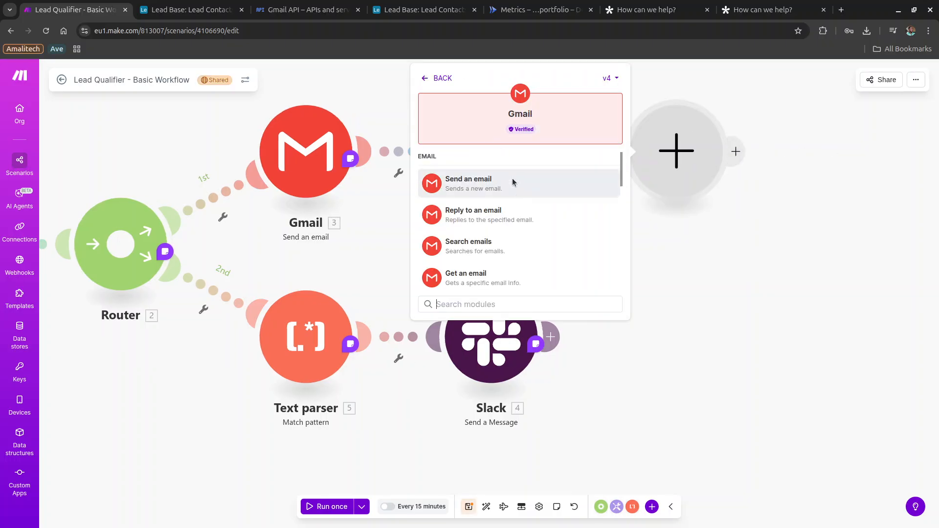
pyautogui.click(486, 182)
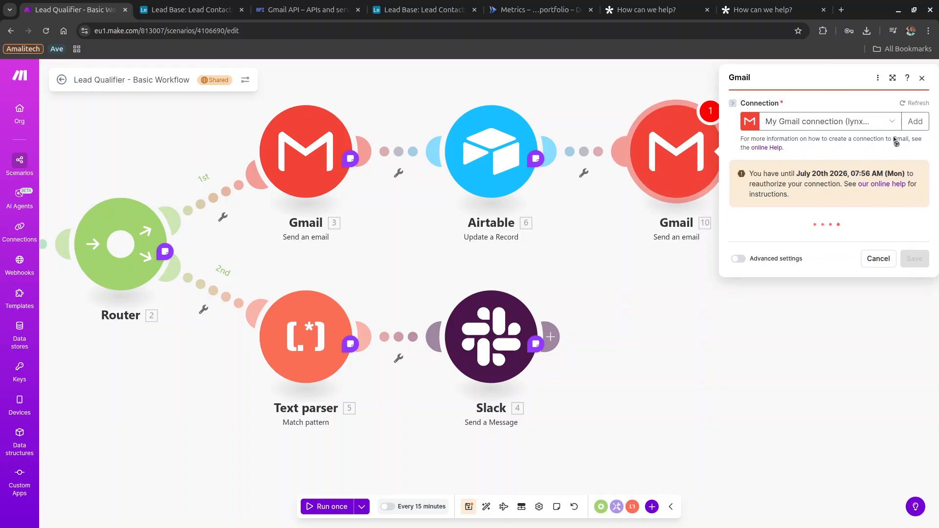
# Create a Gmail connection named 'Demo Email 1' with advanced settings showing Client ID and Secret.
pyautogui.click(915, 117)
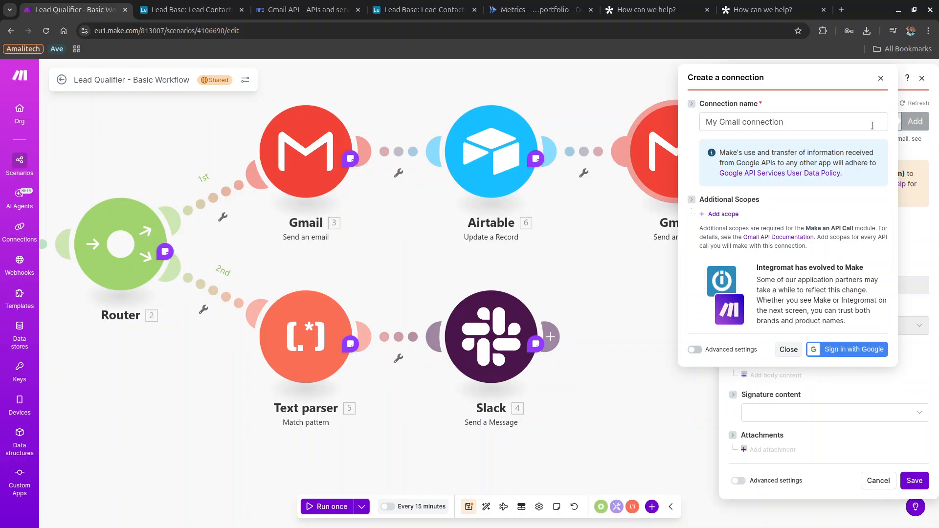
pyautogui.doubleClick(799, 127)
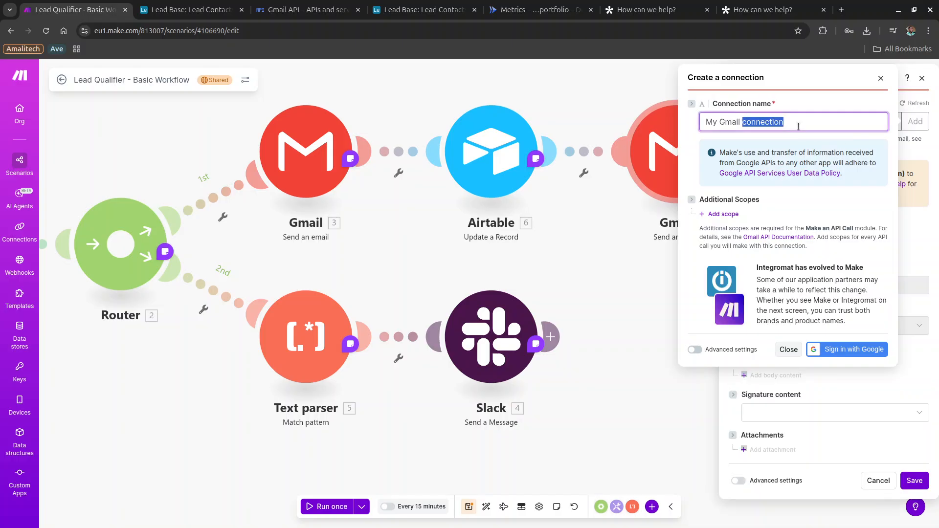
pyautogui.tripleClick(799, 127)
pyautogui.write('dem')
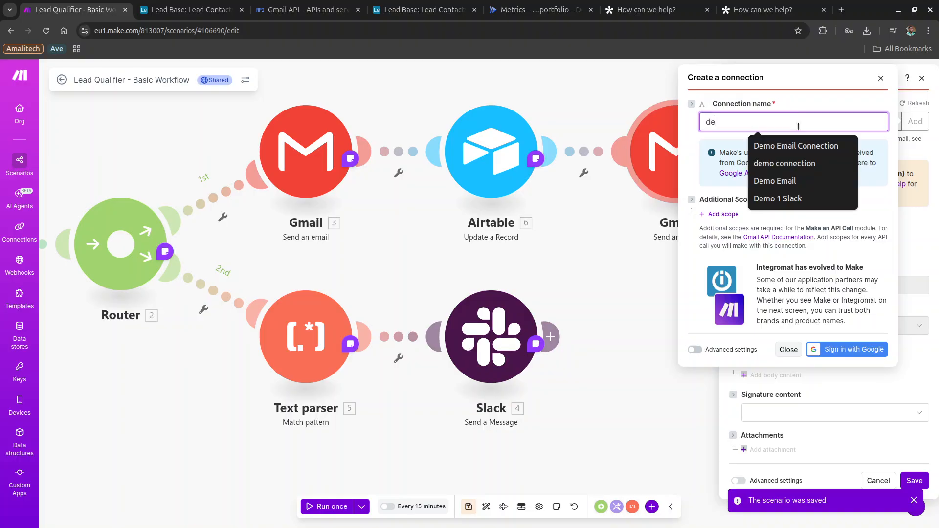
pyautogui.press('BackSpace')
pyautogui.press('BackSpace')
pyautogui.press('BackSpace')
pyautogui.write('dome')
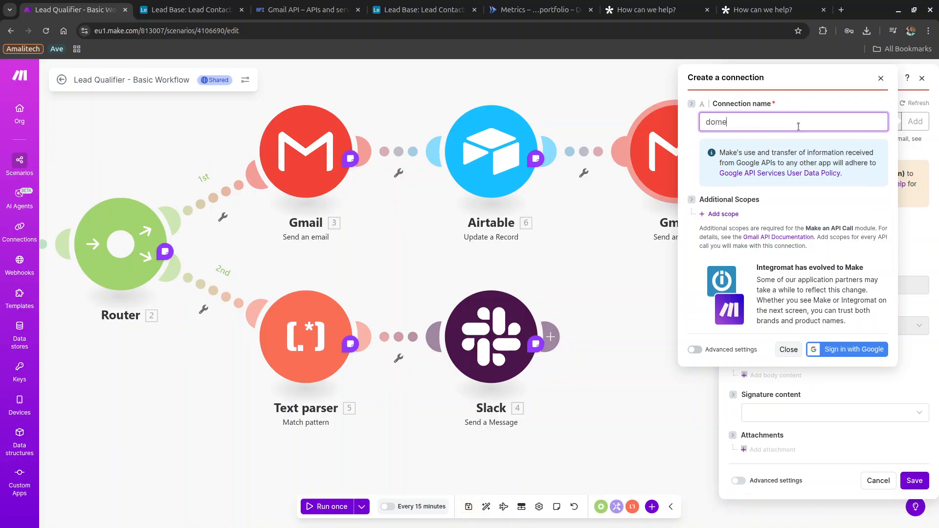
pyautogui.press('BackSpace')
pyautogui.press('BackSpace')
pyautogui.press('BackSpace')
pyautogui.press('BackSpace')
pyautogui.write('De')
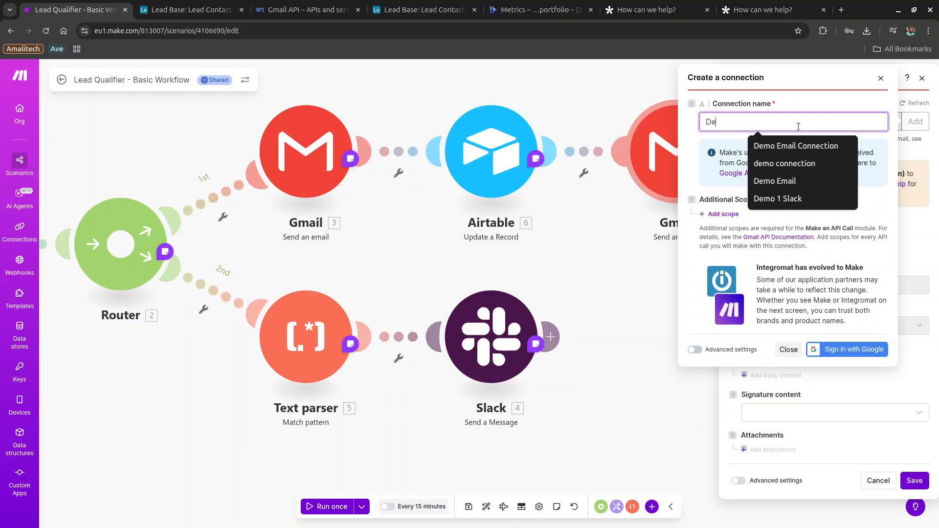
pyautogui.write('mo Email')
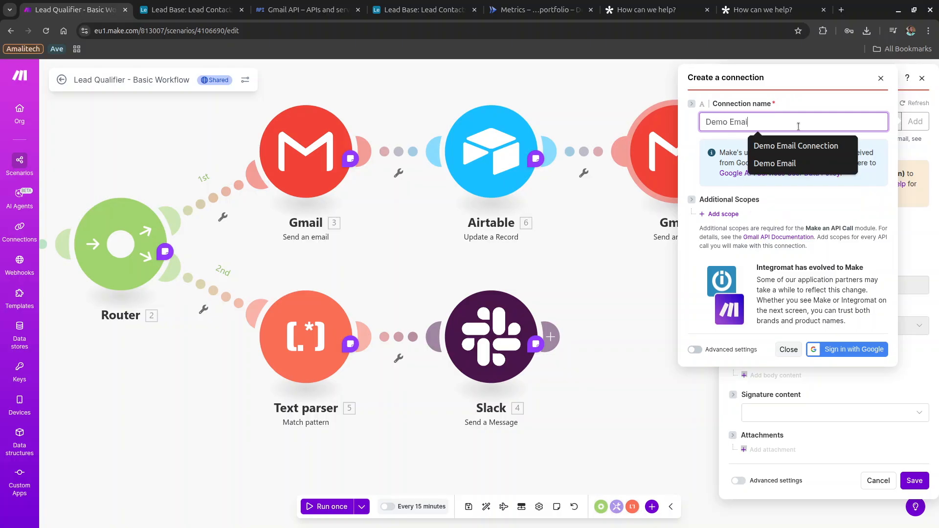
pyautogui.write(' 1')
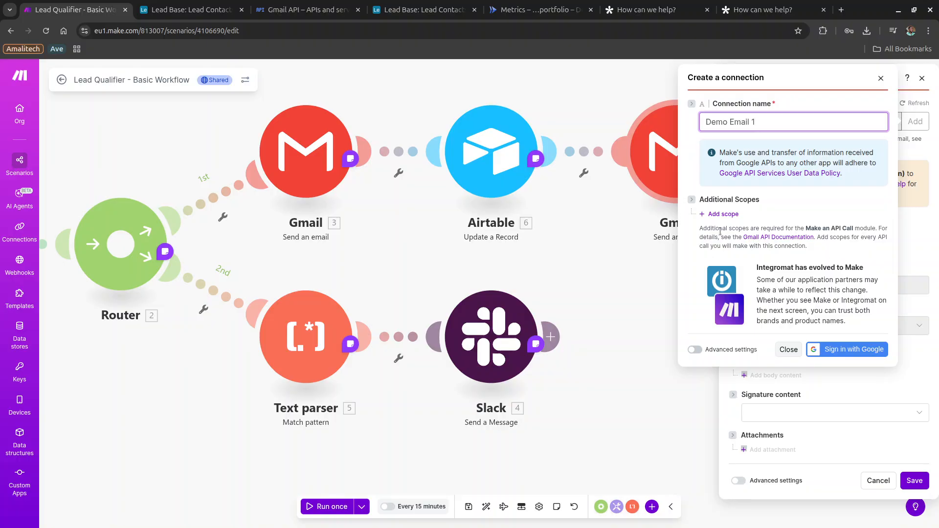
pyautogui.click(697, 350)
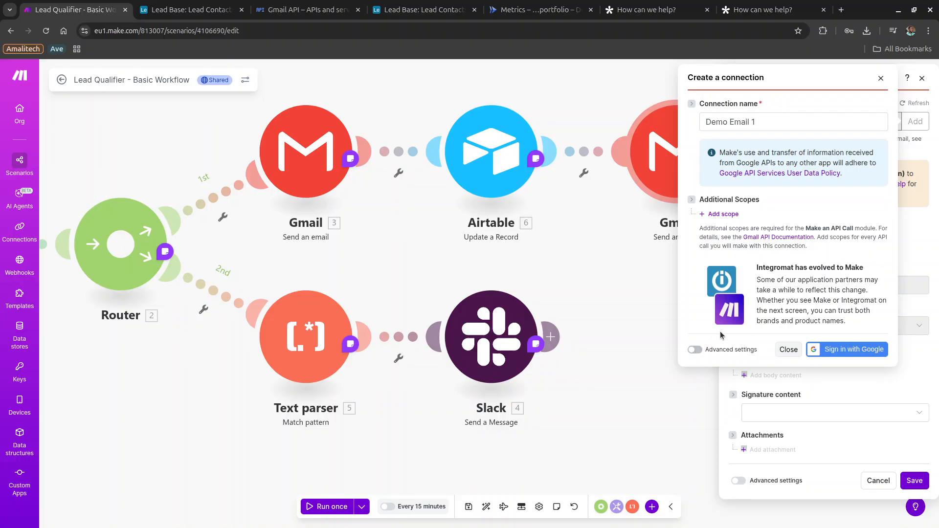
pyautogui.click(701, 352)
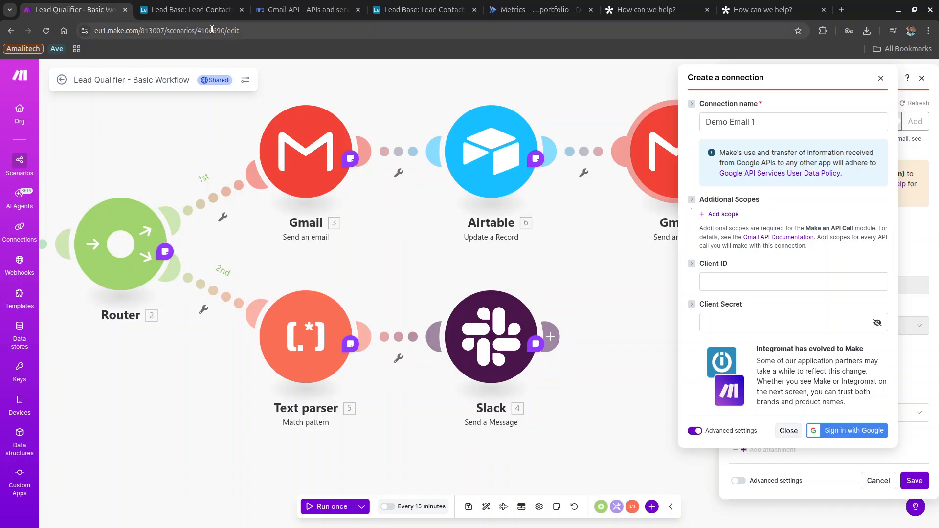
# In Google Cloud Console, go to APIs and services > Enabled APIs and services.
pyautogui.click(303, 9)
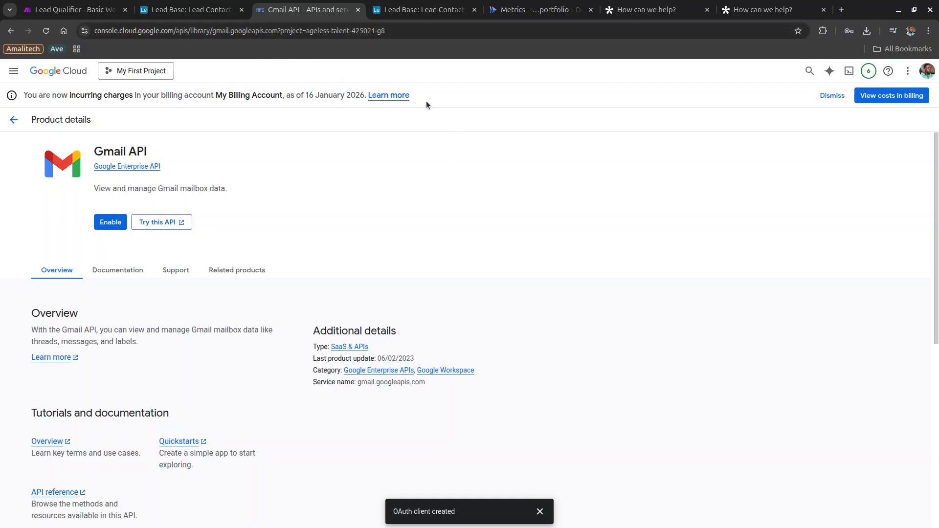
pyautogui.click(17, 74)
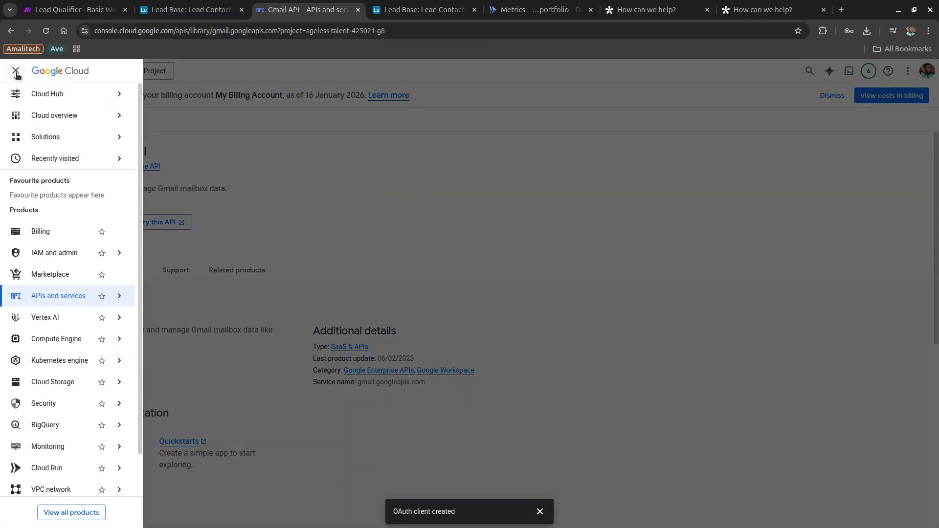
pyautogui.click(17, 75)
pyautogui.click(489, 4)
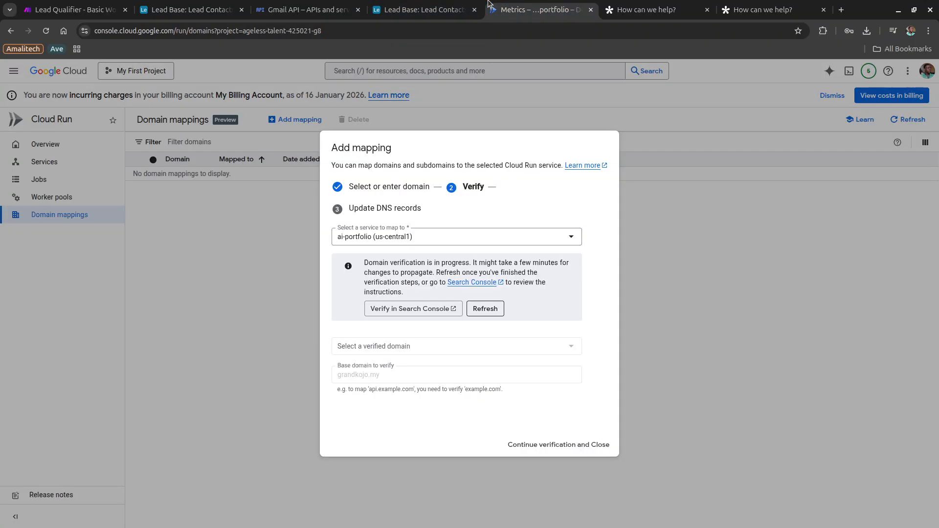
pyautogui.click(309, 10)
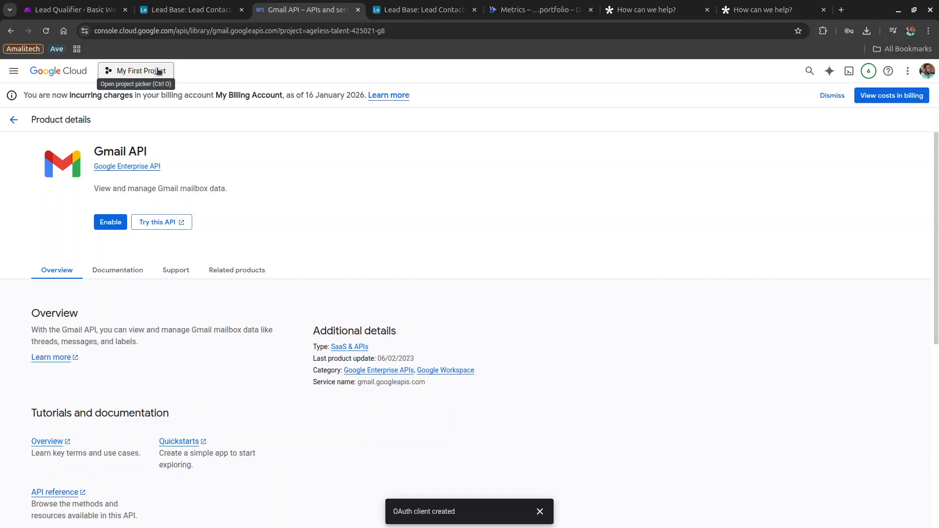
pyautogui.click(17, 72)
pyautogui.moveTo(63, 297)
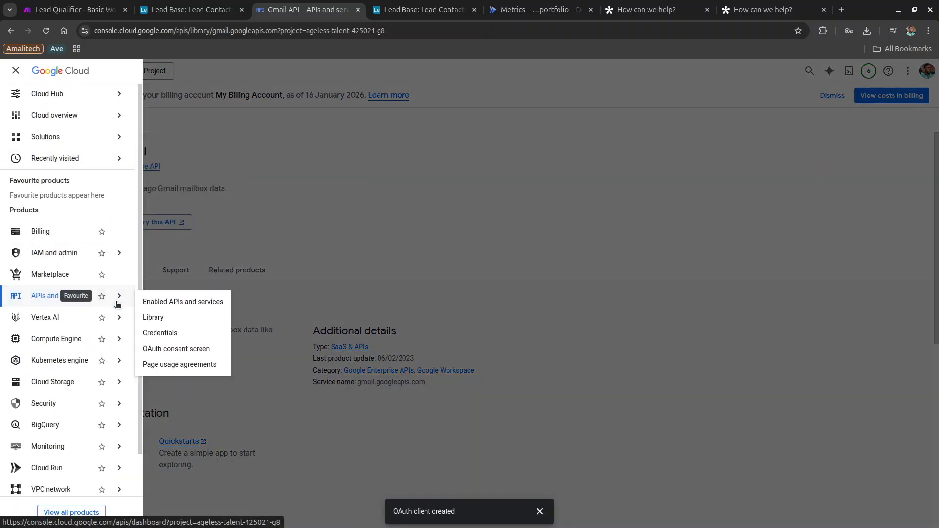
pyautogui.click(153, 302)
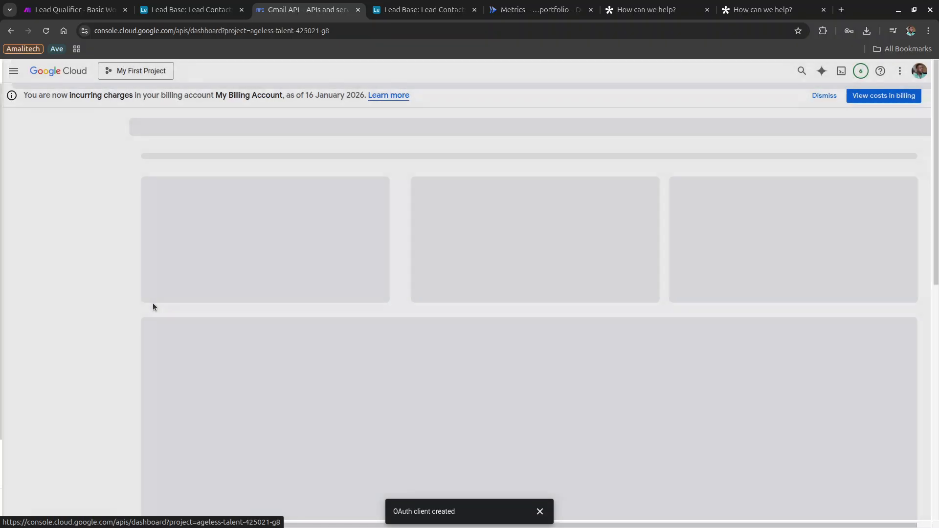
# Find the Gmail API in the API library and enable it for My First Project.
pyautogui.press('/')
pyautogui.write('gmail')
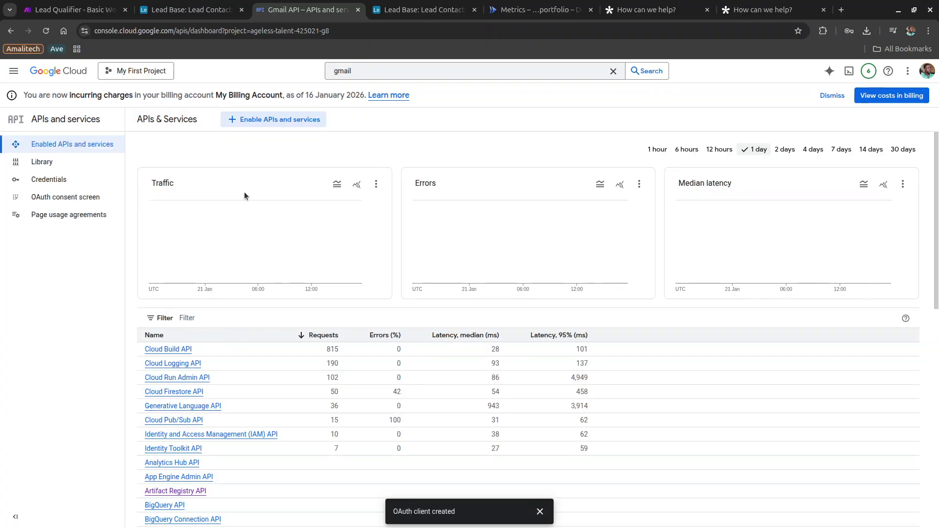
pyautogui.click(266, 120)
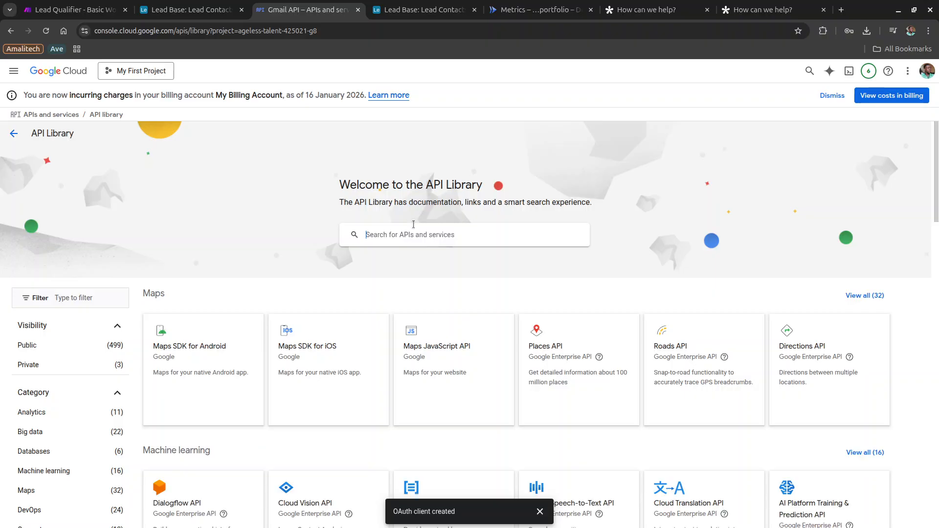
pyautogui.write('gmail')
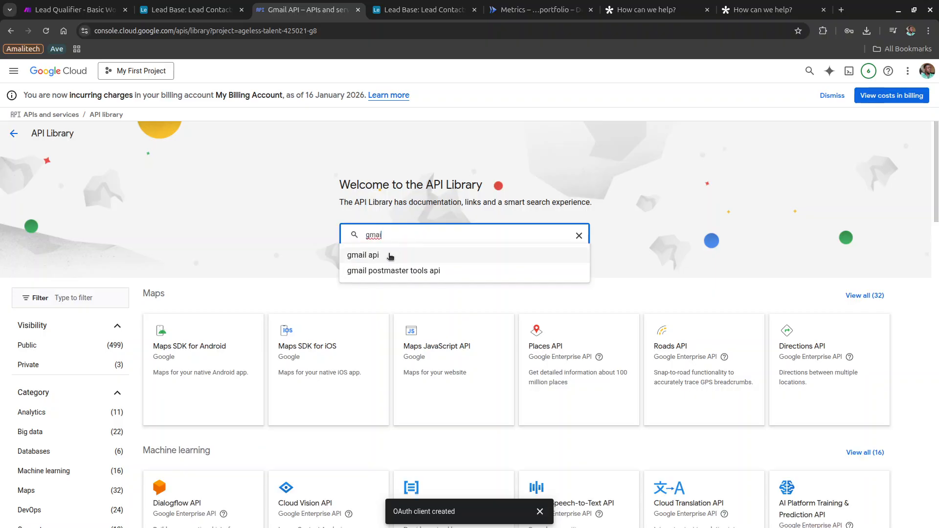
pyautogui.click(389, 255)
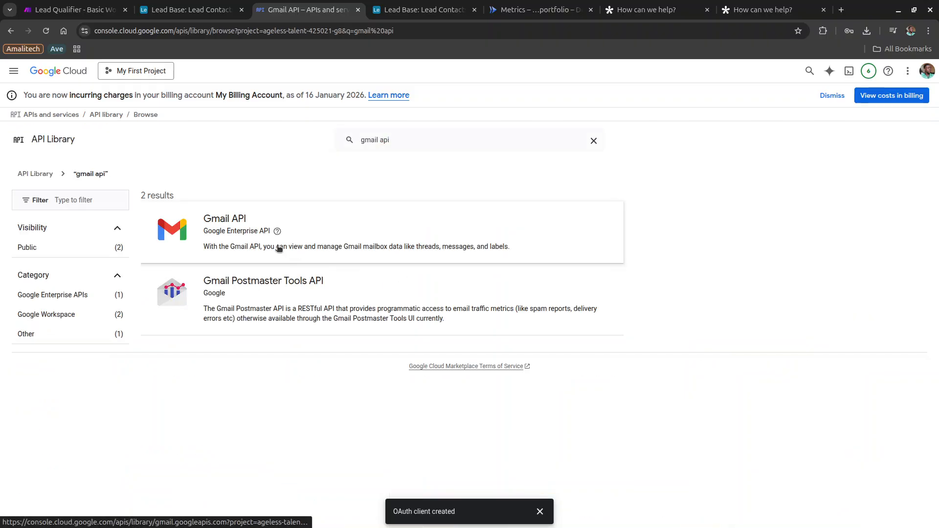
pyautogui.click(279, 247)
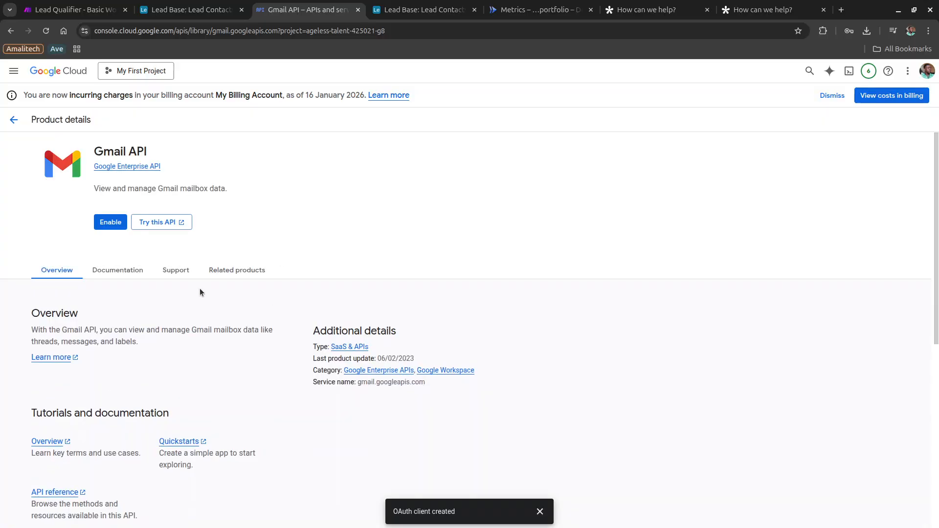
pyautogui.click(107, 222)
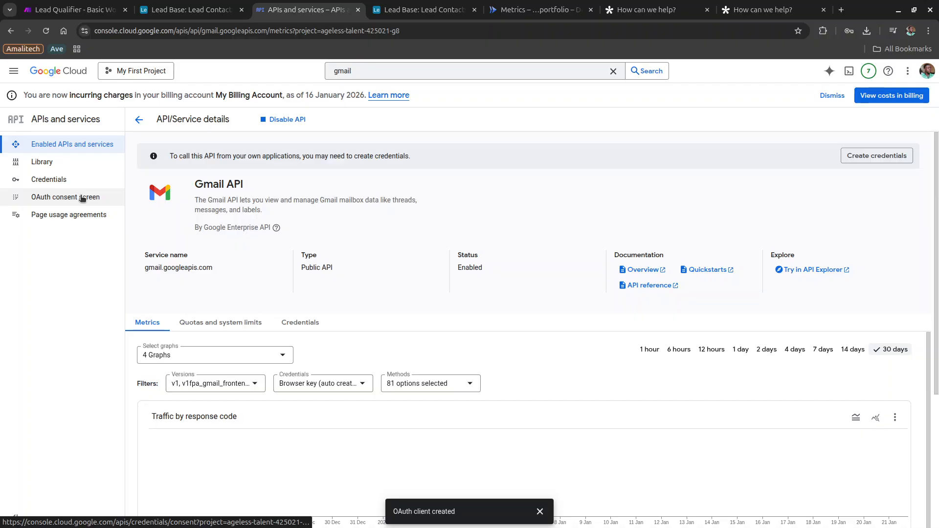
# Open the OAuth consent Data access scope picker and filter it to the Gmail API.
pyautogui.click(83, 198)
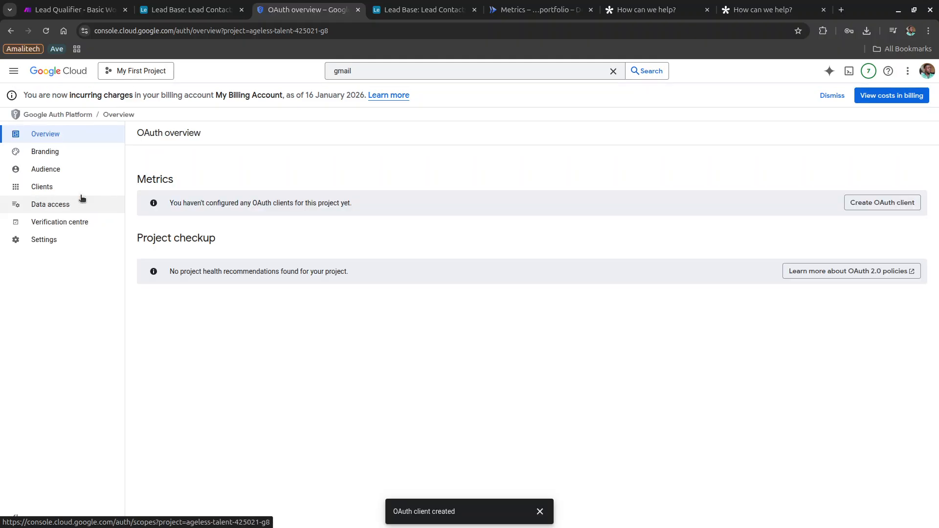
pyautogui.click(77, 202)
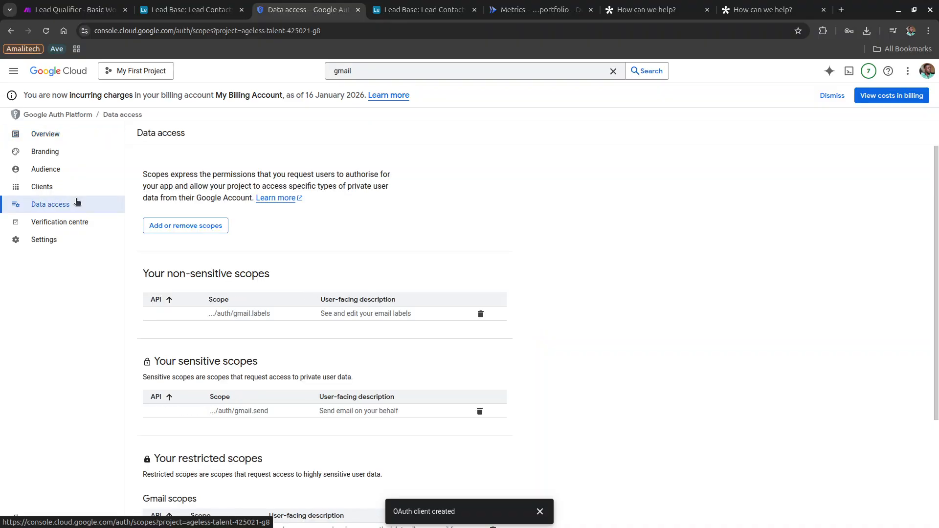
pyautogui.click(168, 227)
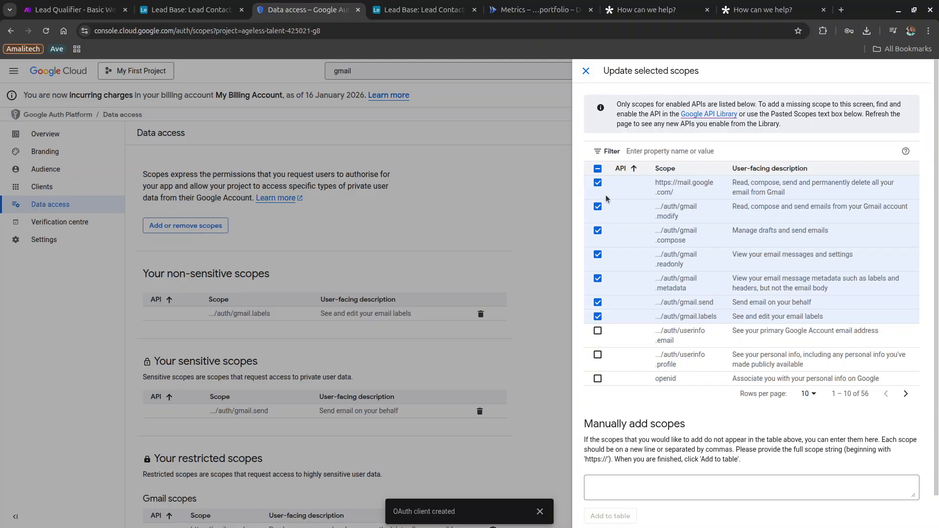
pyautogui.click(661, 154)
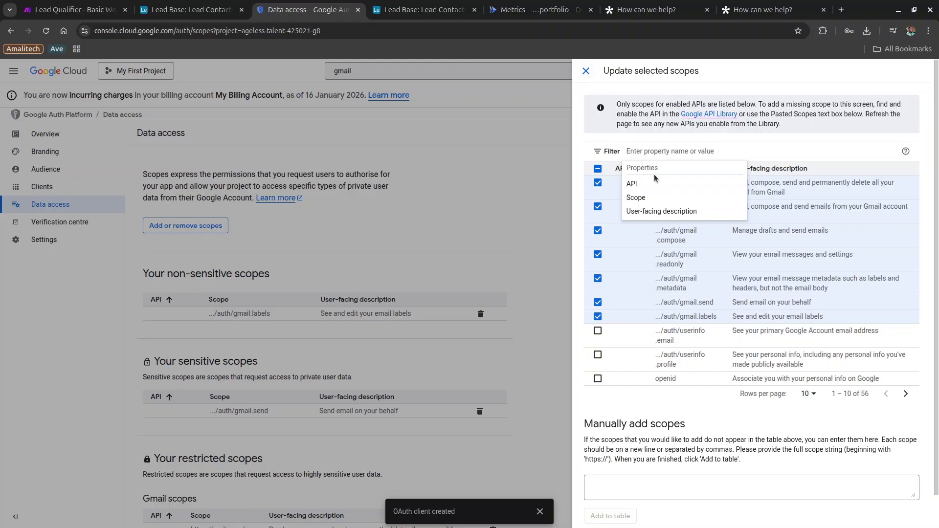
pyautogui.write('gmail')
pyautogui.click(647, 185)
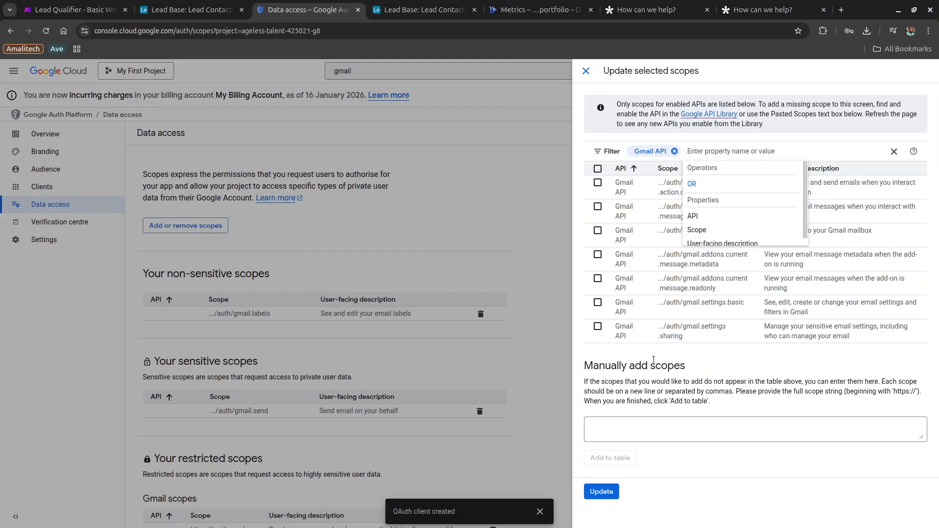
# Add the action.compose, message.action, gmail.insert, message.readonly and gmail.settings.basic scopes.
pyautogui.click(597, 183)
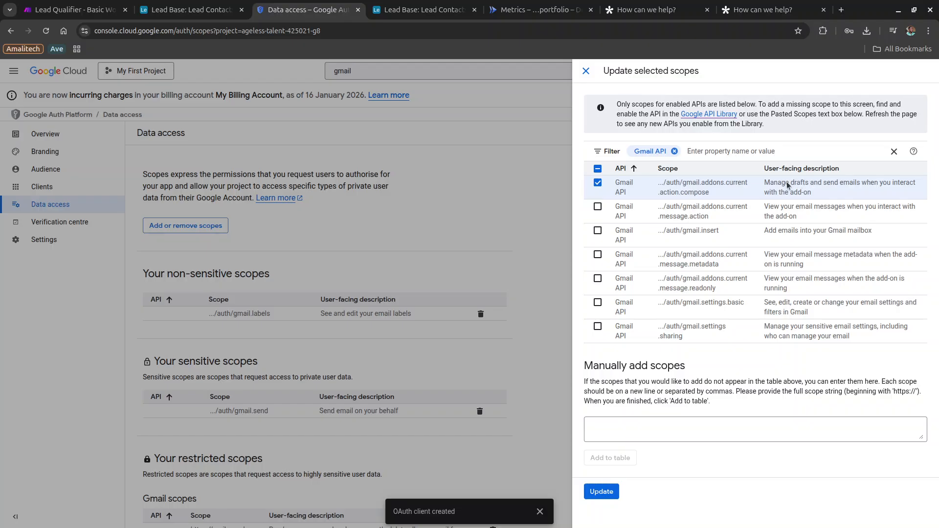
pyautogui.click(598, 209)
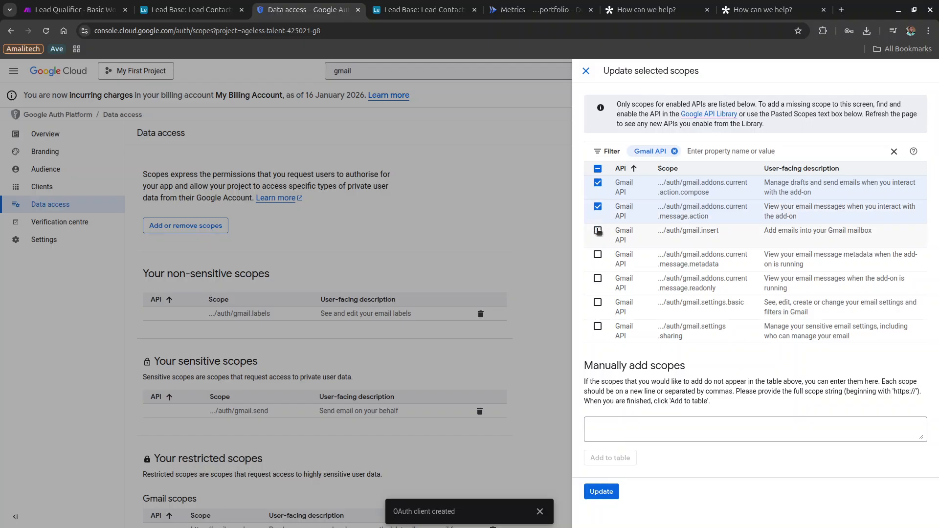
pyautogui.click(599, 233)
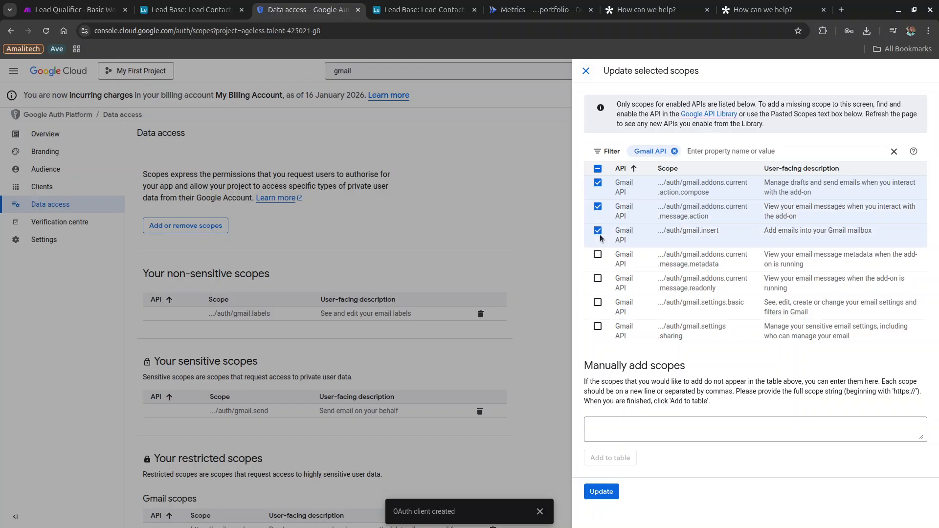
pyautogui.click(598, 280)
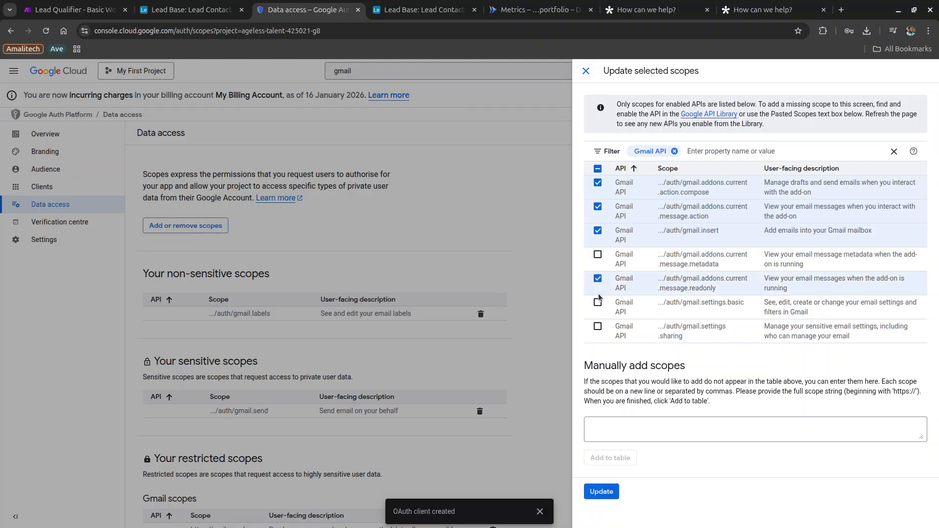
pyautogui.click(599, 303)
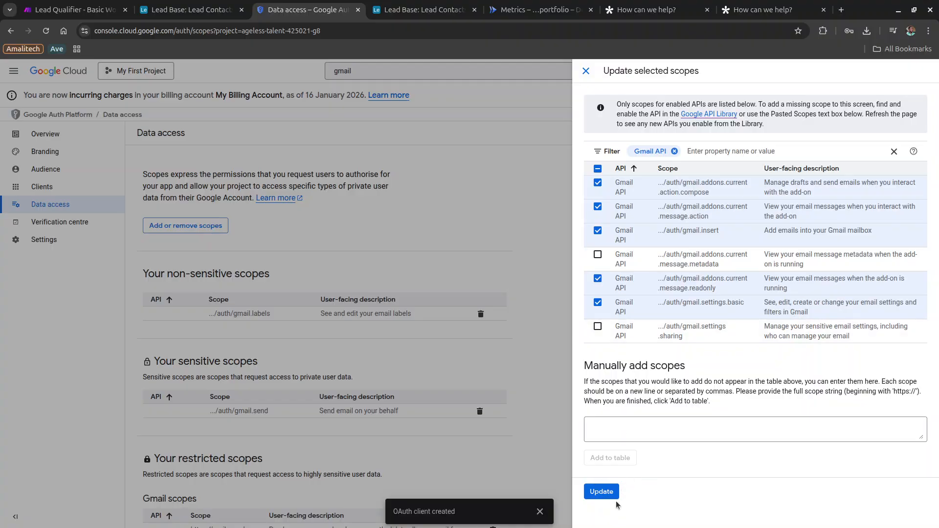
pyautogui.click(602, 492)
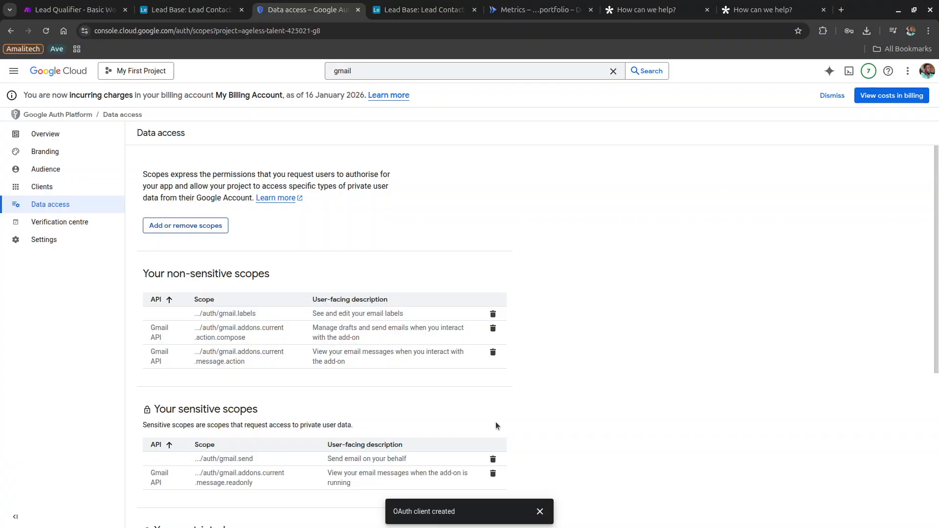
# Review the added Gmail scopes and save the Data access settings.
pyautogui.scroll(-5, 495, 422)
pyautogui.scroll(5, 495, 426)
pyautogui.scroll(-5, 496, 426)
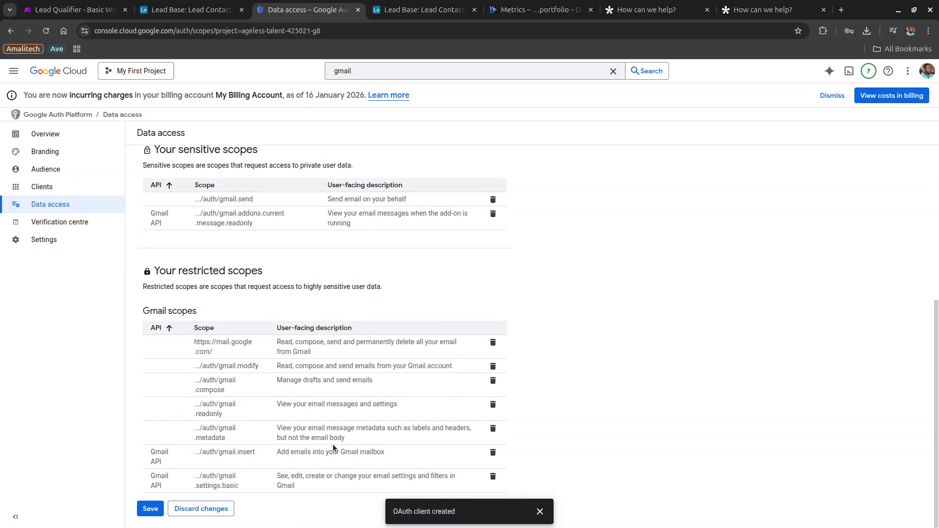
pyautogui.scroll(5, 360, 462)
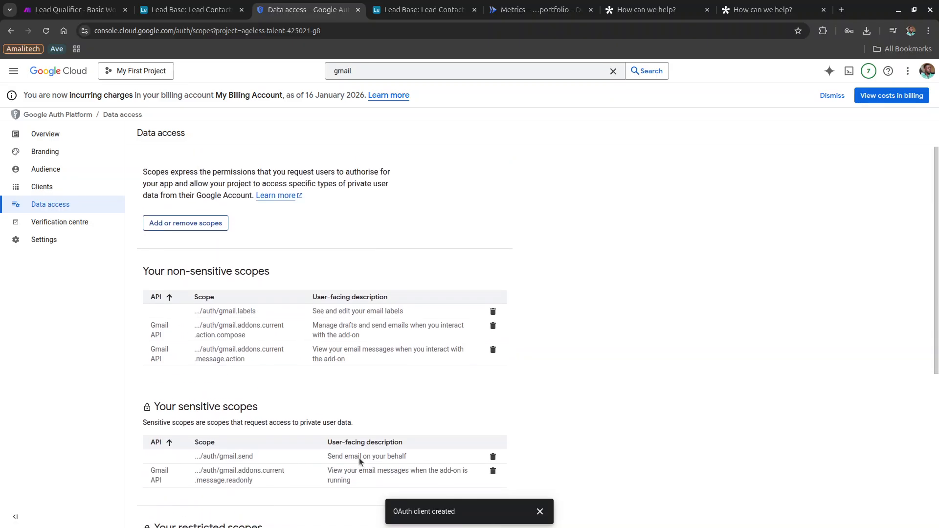
pyautogui.scroll(-5, 359, 460)
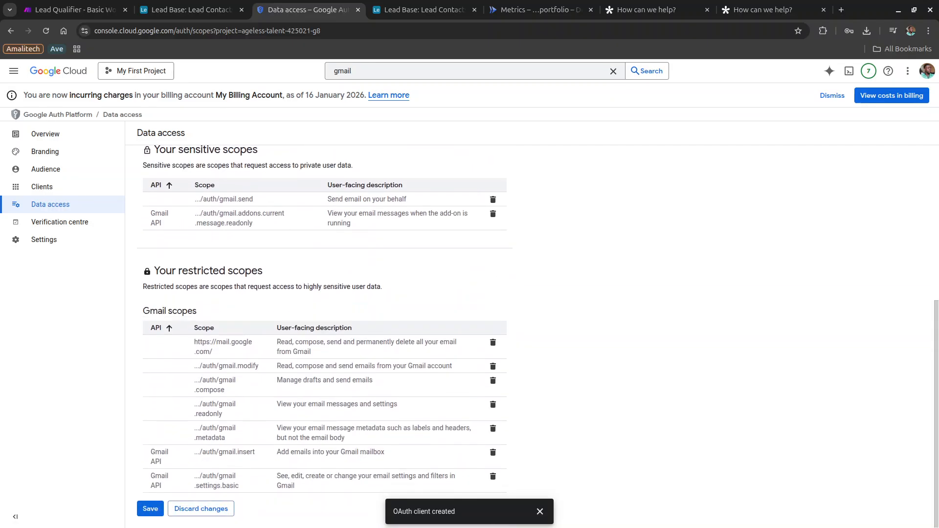
pyautogui.click(145, 510)
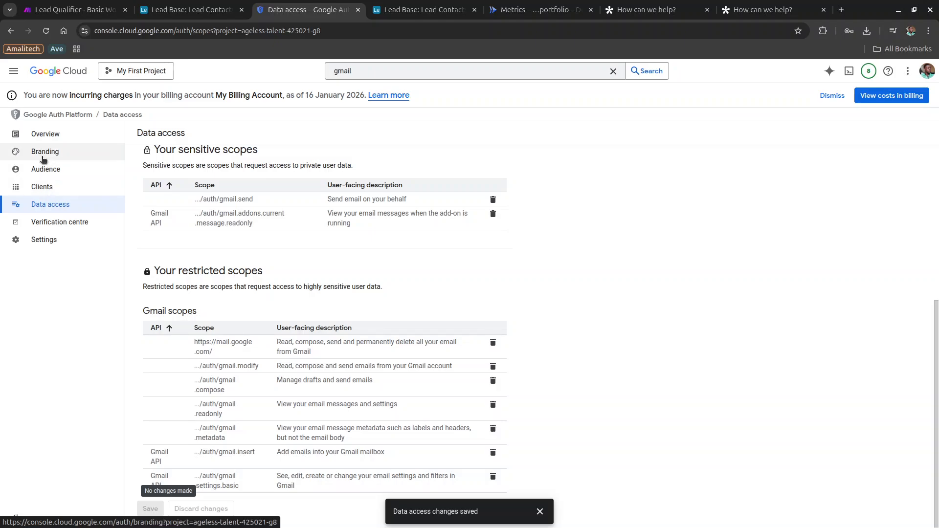
# On the Branding page, set the App name to 'make'.
pyautogui.click(43, 159)
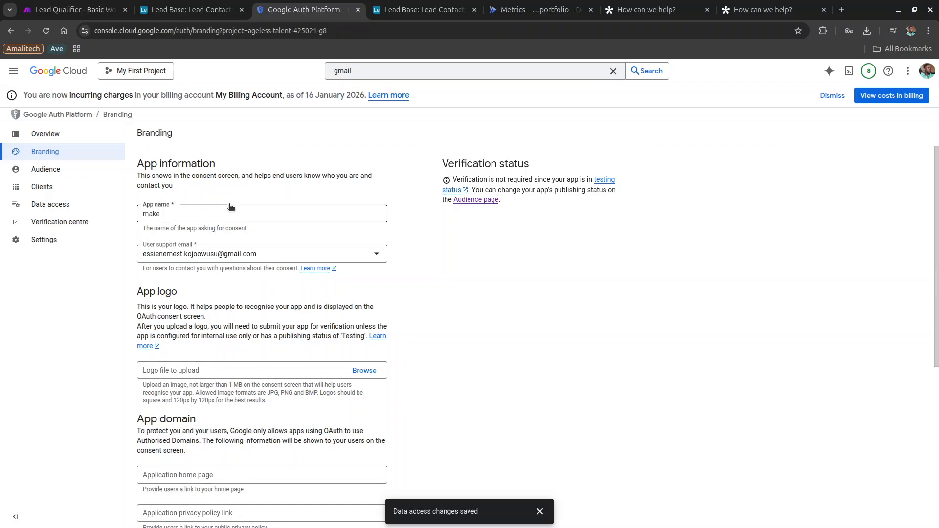
pyautogui.doubleClick(216, 213)
pyautogui.write('m')
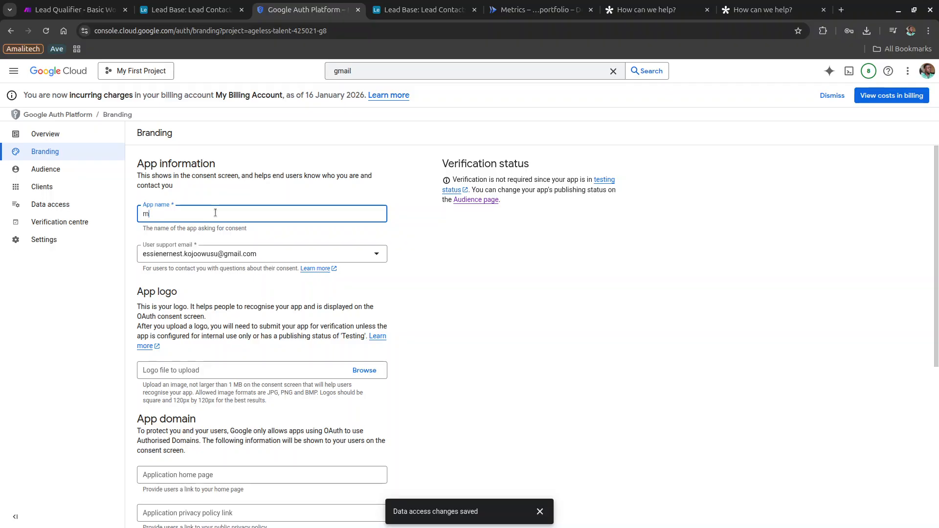
pyautogui.write('ake')
pyautogui.scroll(-5, 217, 219)
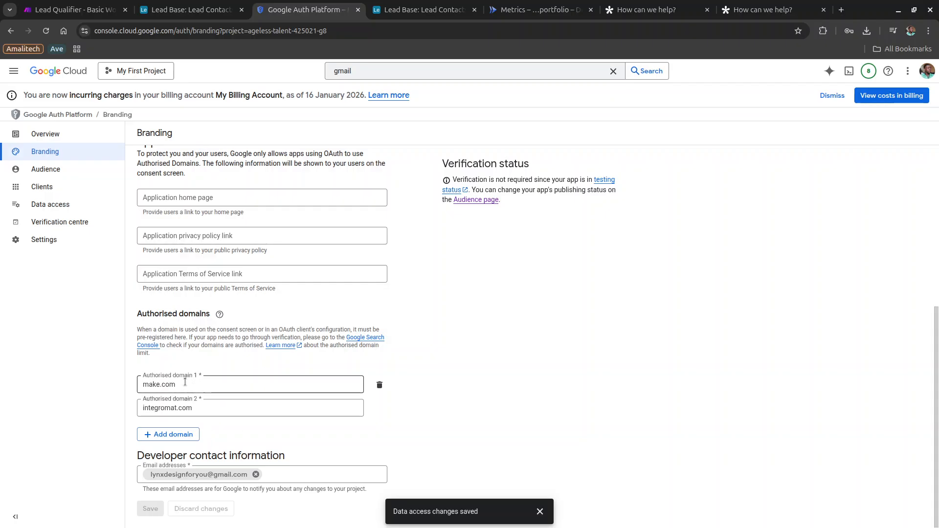
# Set the authorised domains to make.com and integromat.com.
pyautogui.click(176, 408)
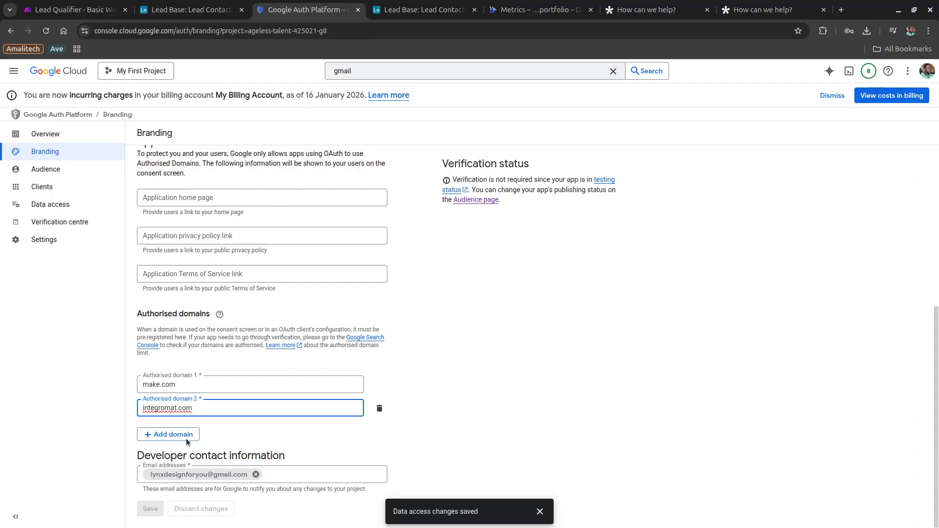
pyautogui.press('BackSpace')
pyautogui.write('m')
pyautogui.click(197, 388)
pyautogui.hotkey('ctrl', 'a')
pyautogui.write('ma')
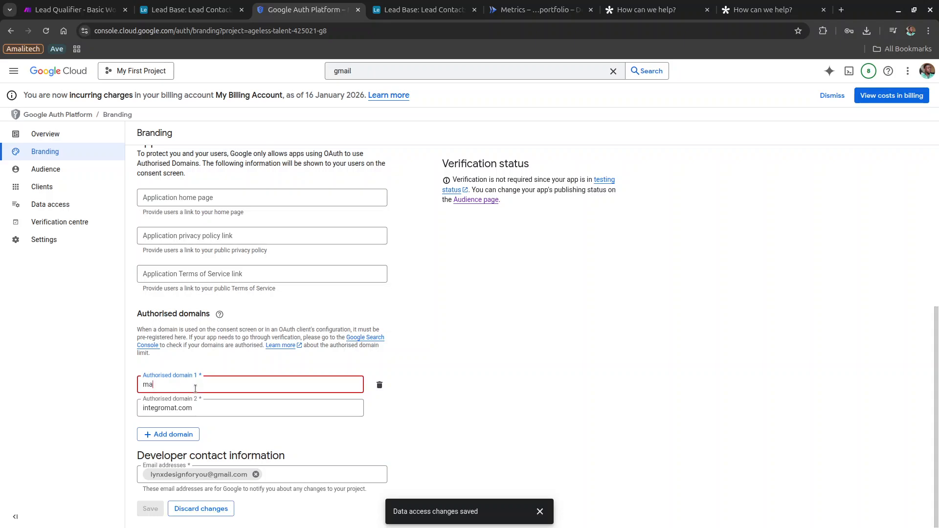
pyautogui.write('ke.com')
pyautogui.click(174, 404)
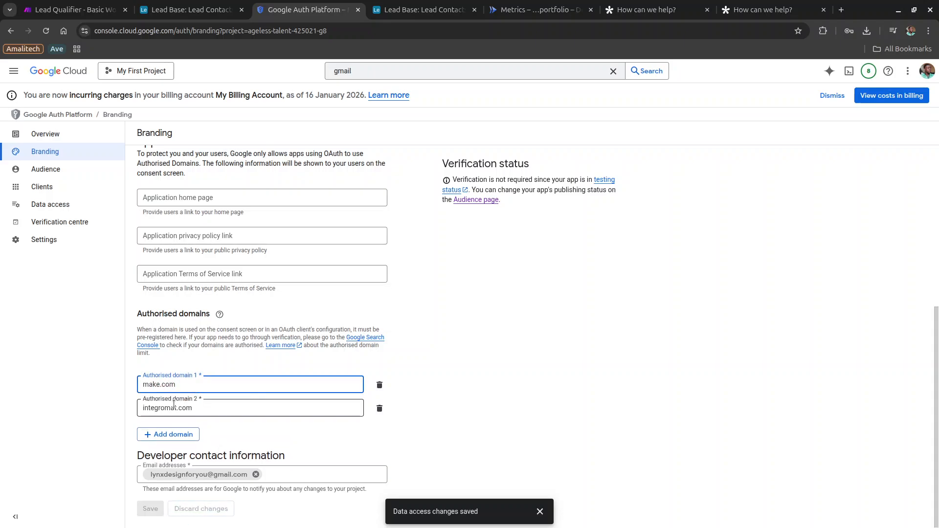
pyautogui.hotkey('ctrl', 'a')
pyautogui.write('inte')
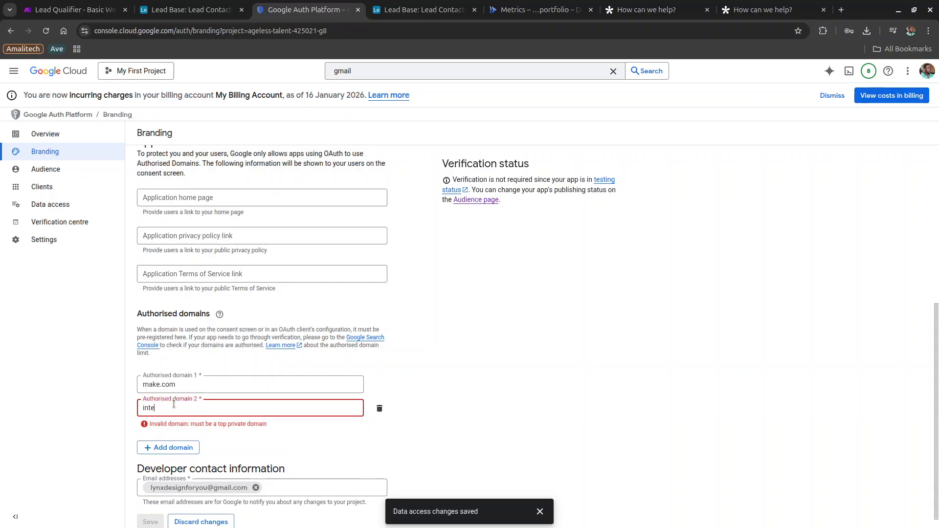
pyautogui.write('gromat.com')
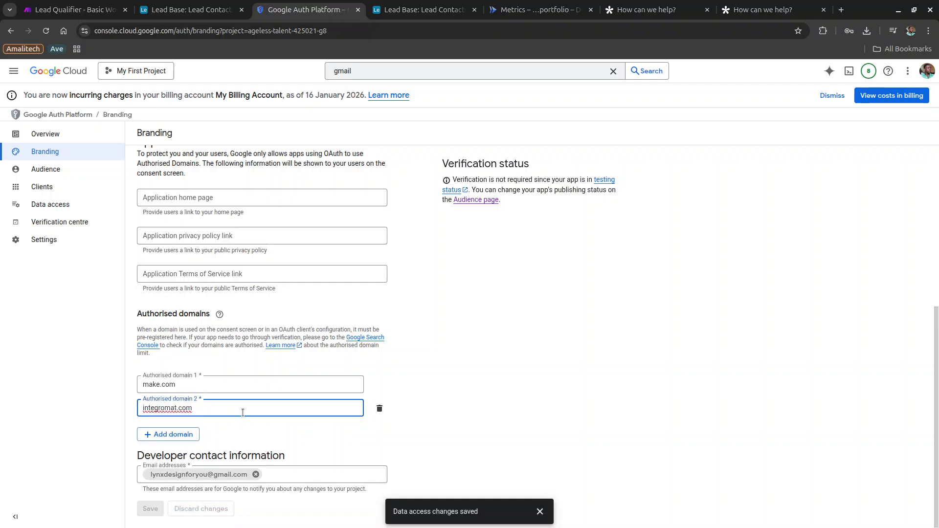
# On the Audience page, add the Gmail account's address as a test user and save.
pyautogui.click(30, 173)
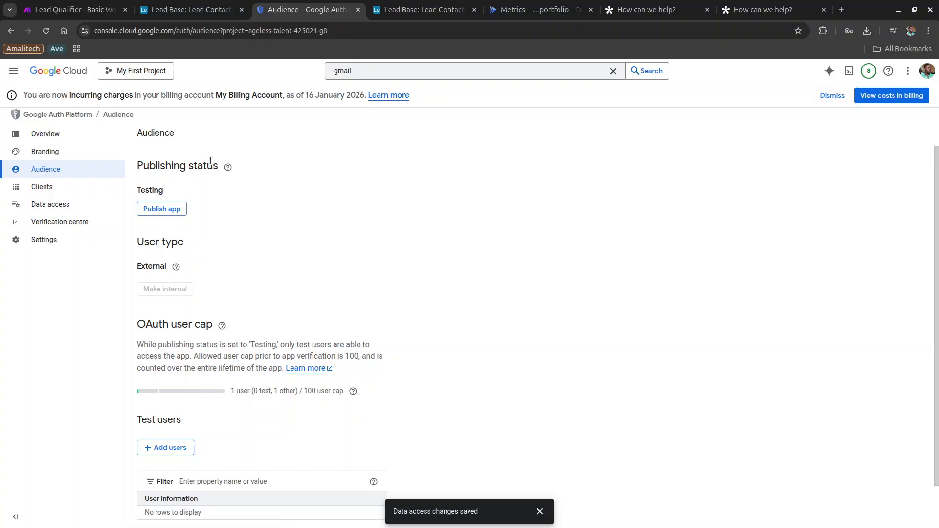
pyautogui.scroll(-2, 221, 264)
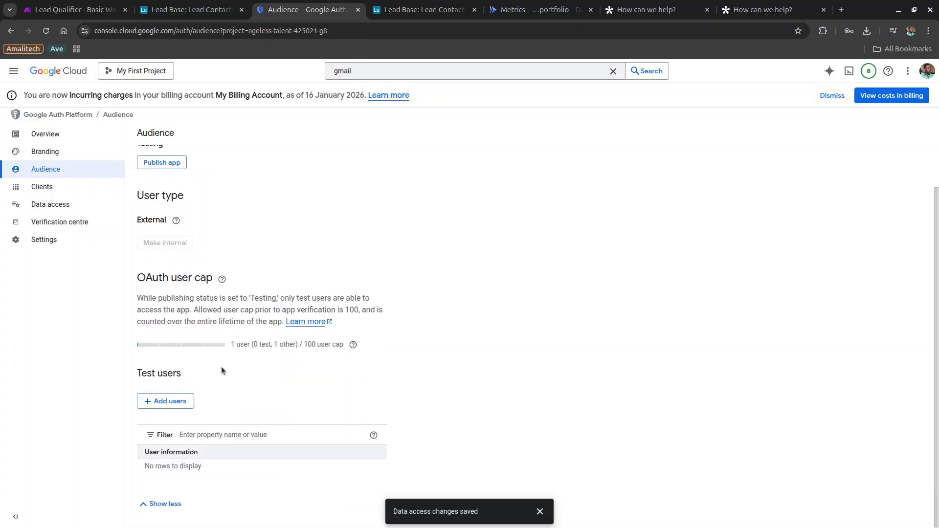
pyautogui.click(181, 404)
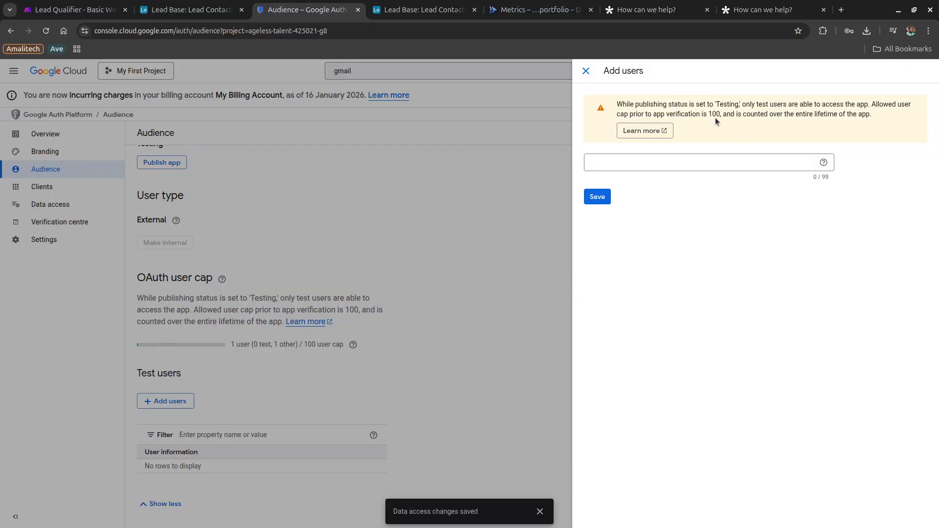
pyautogui.click(690, 166)
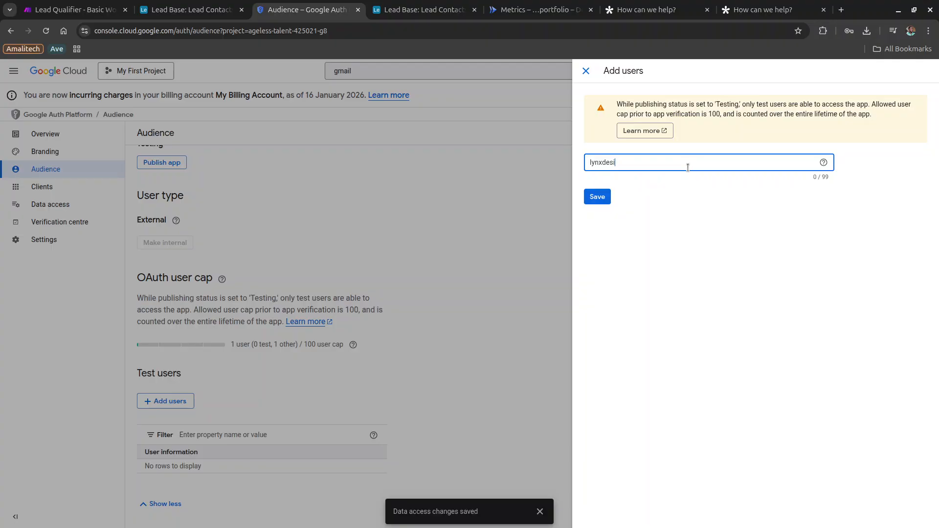
pyautogui.click(606, 195)
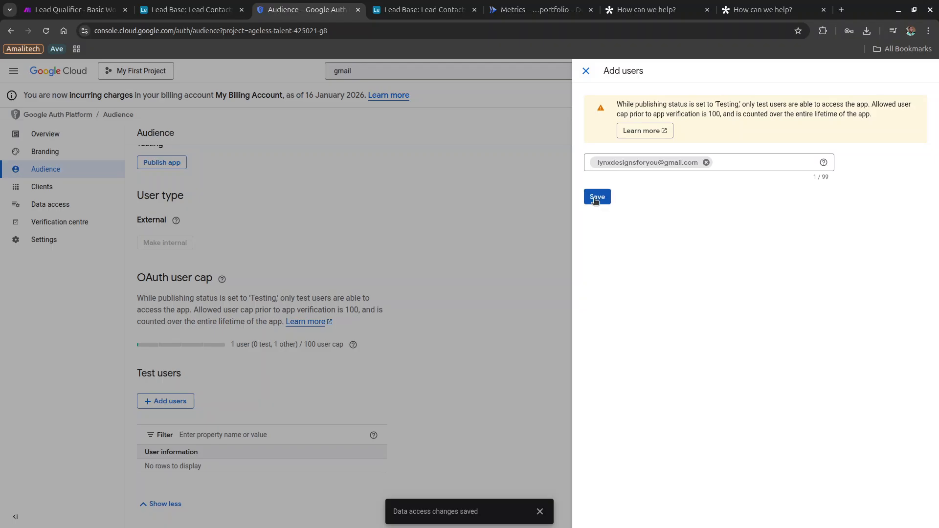
pyautogui.click(595, 198)
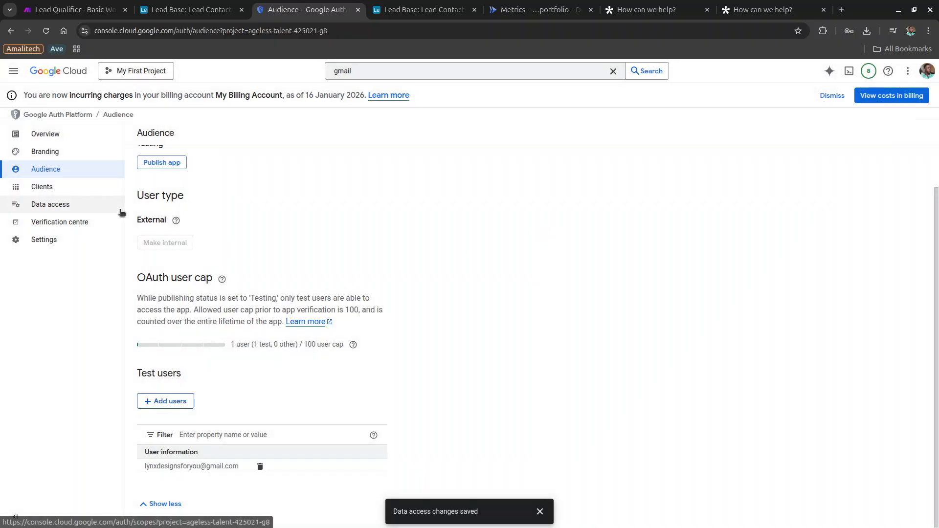
# Start a new Web application OAuth client named 'make'.
pyautogui.click(58, 195)
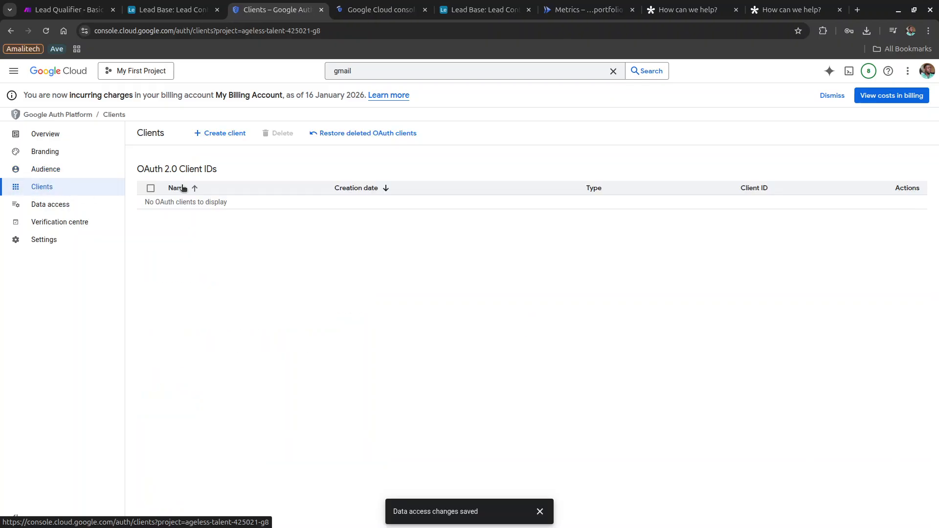
pyautogui.click(214, 135)
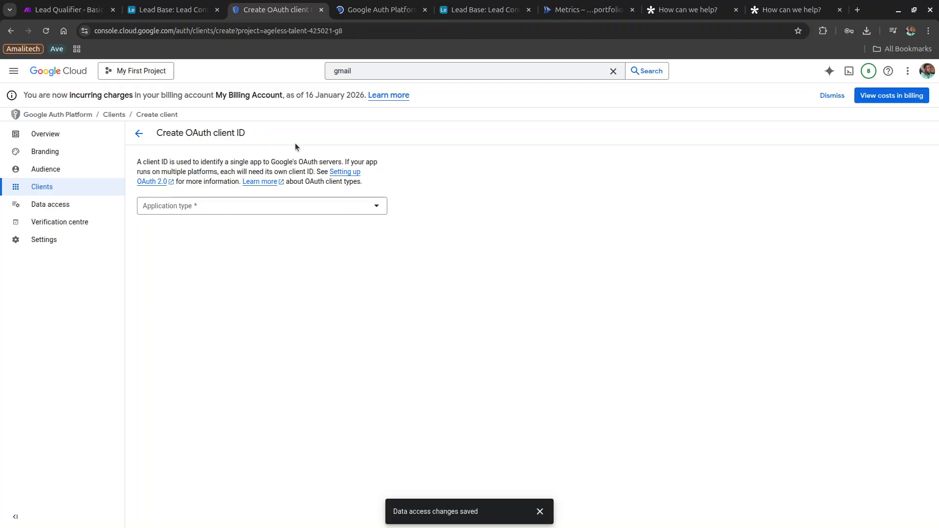
pyautogui.click(347, 210)
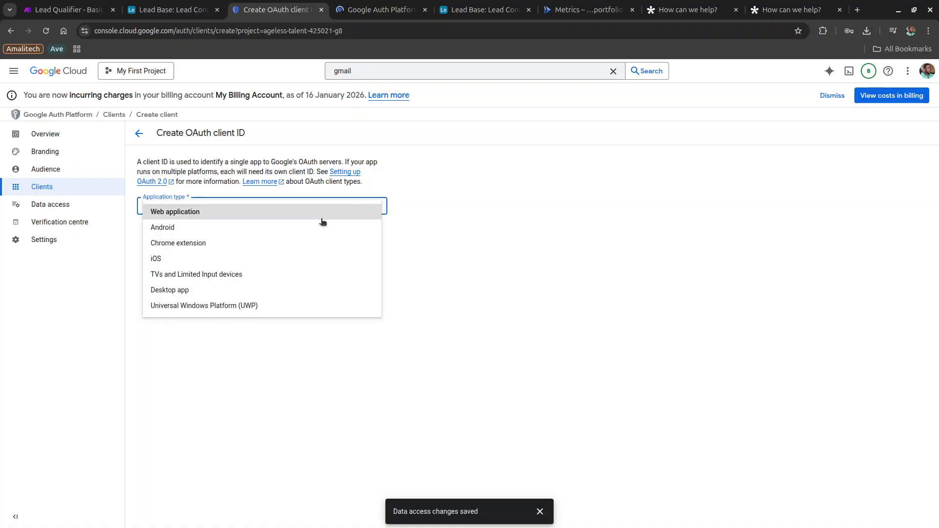
pyautogui.click(296, 214)
pyautogui.tripleClick(258, 238)
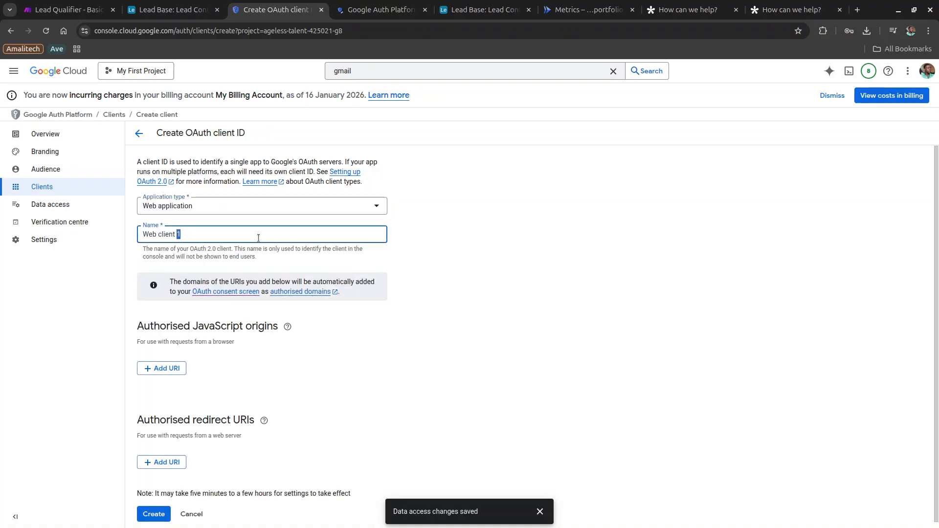
pyautogui.write('make')
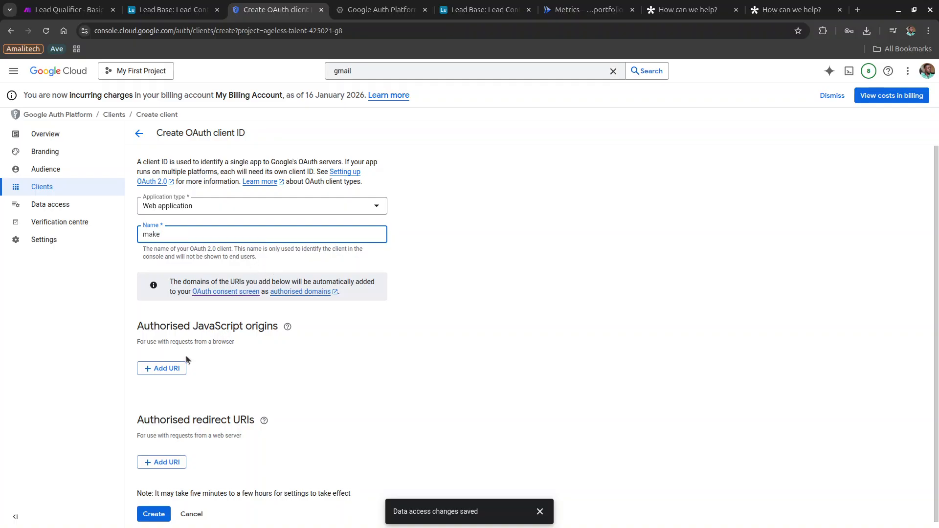
pyautogui.scroll(-1, 180, 371)
pyautogui.click(169, 454)
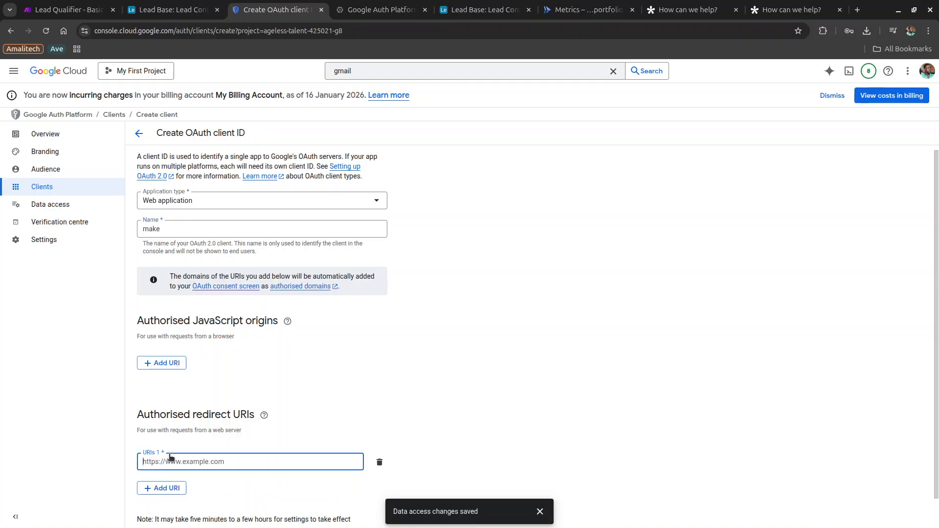
pyautogui.write('https://tally.so/r/KY5y5g')
pyautogui.hotkey('ctrl', 'z')
pyautogui.press('super')
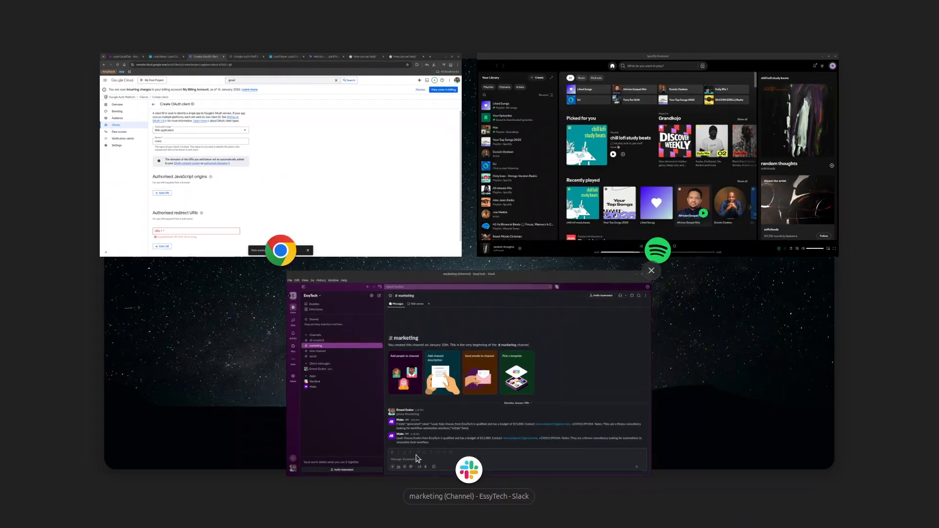
pyautogui.press('super')
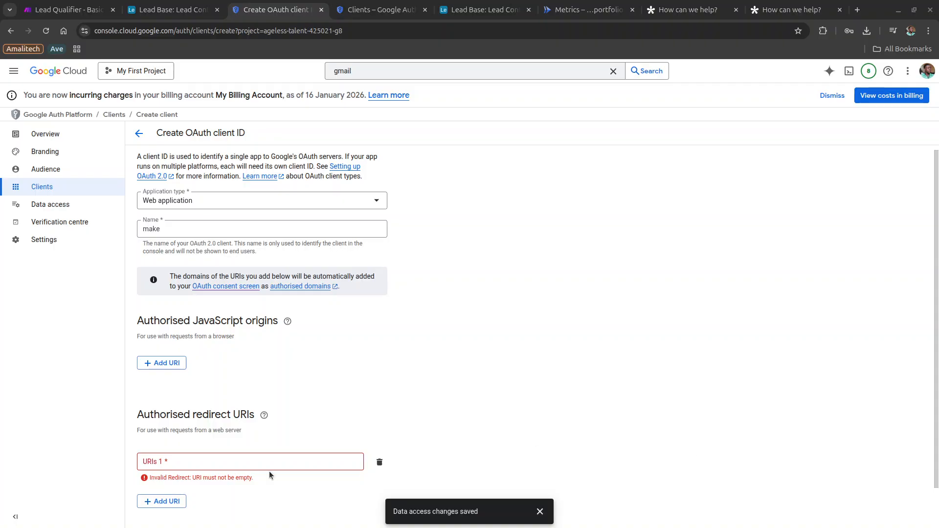
pyautogui.click(215, 464)
pyautogui.write('https://www.make.com/oauth/cb/google-email')
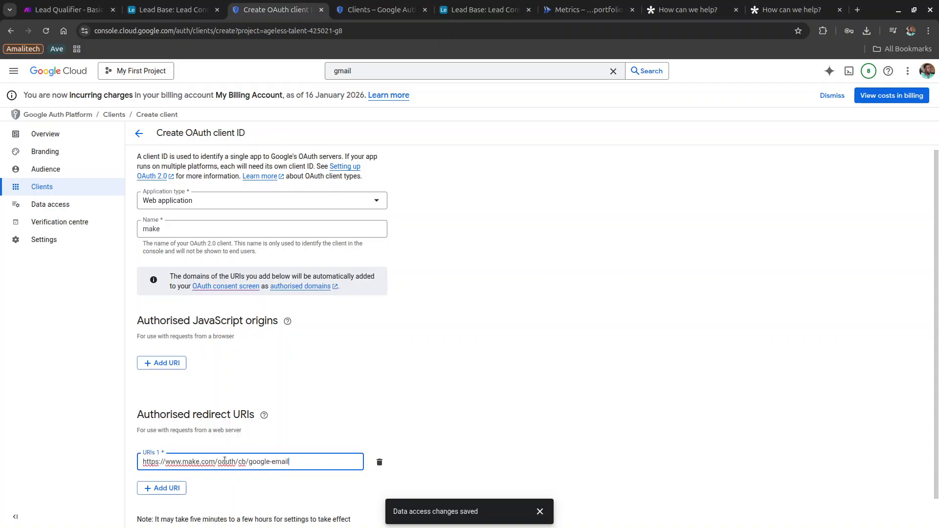
pyautogui.scroll(-1, 279, 441)
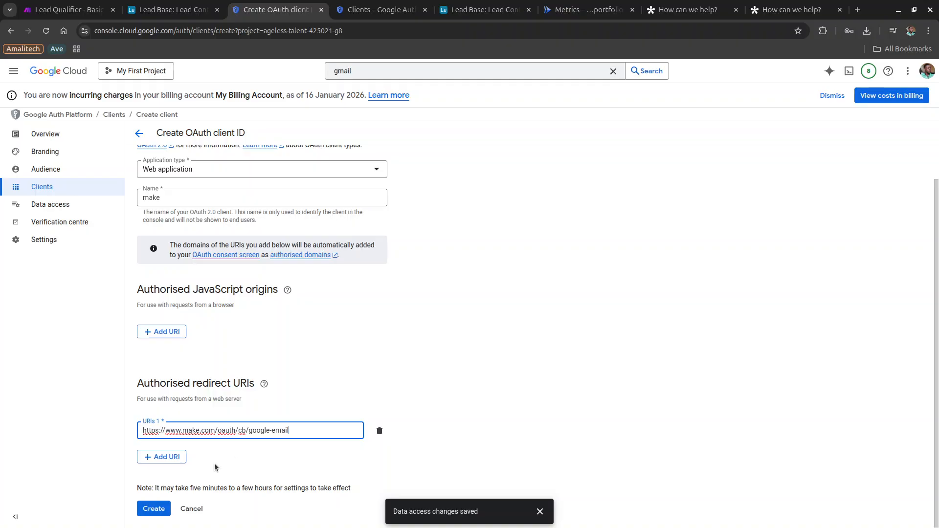
pyautogui.tripleClick(189, 431)
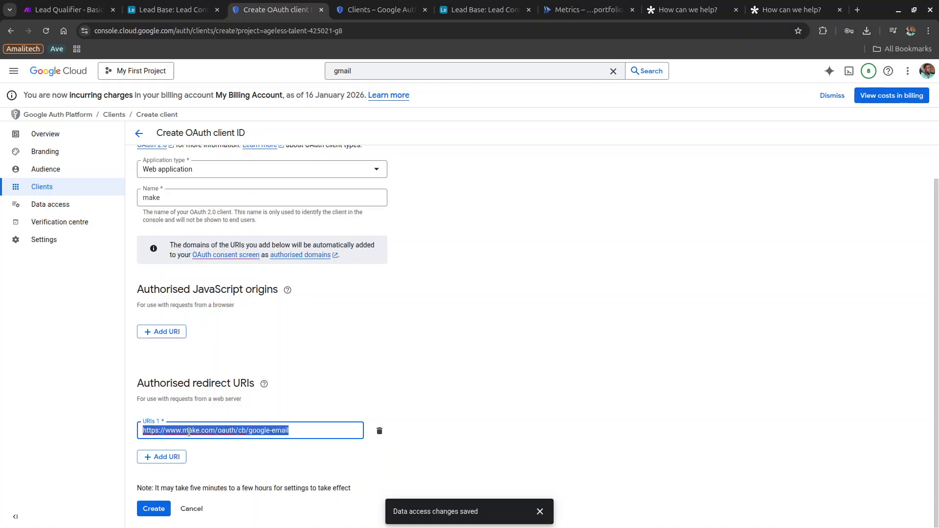
pyautogui.click(306, 435)
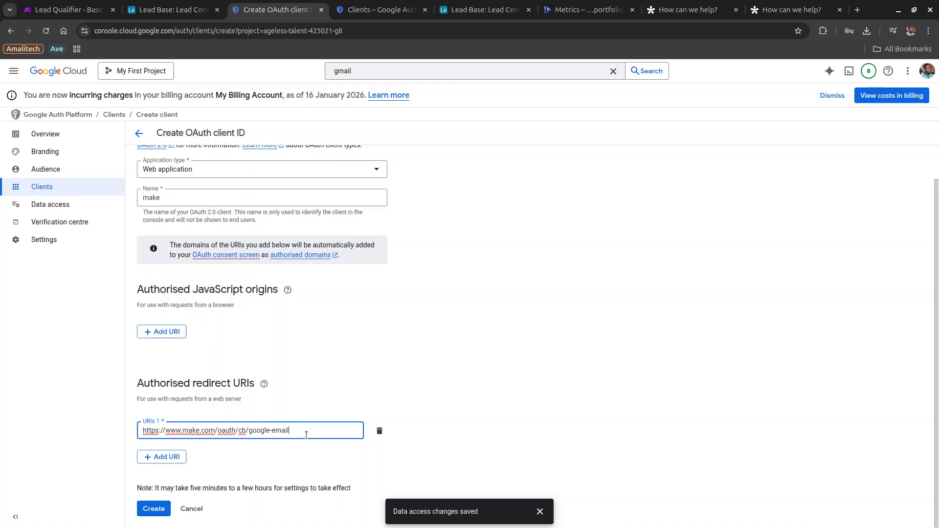
pyautogui.click(160, 507)
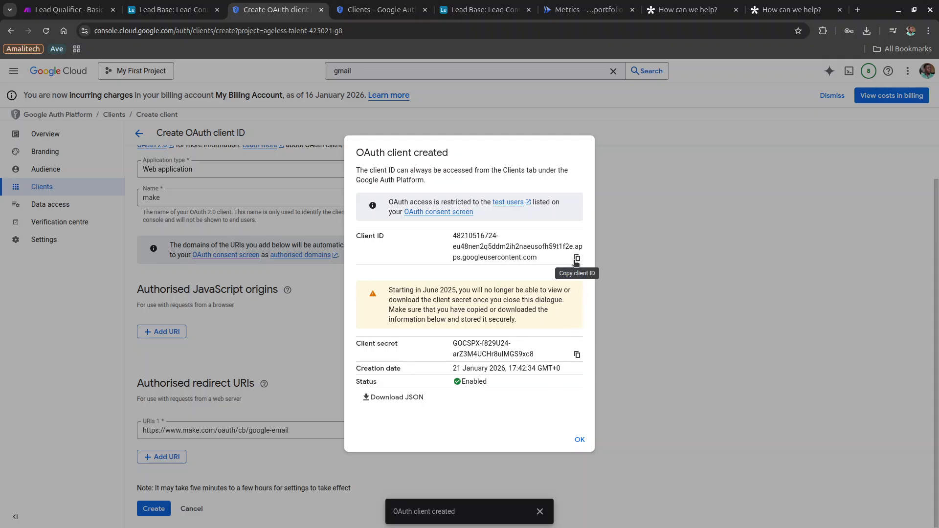
# Copy the new OAuth client ID into the Demo Email 1 connection's Client ID field.
pyautogui.click(577, 259)
pyautogui.hotkey('ctrl', '1')
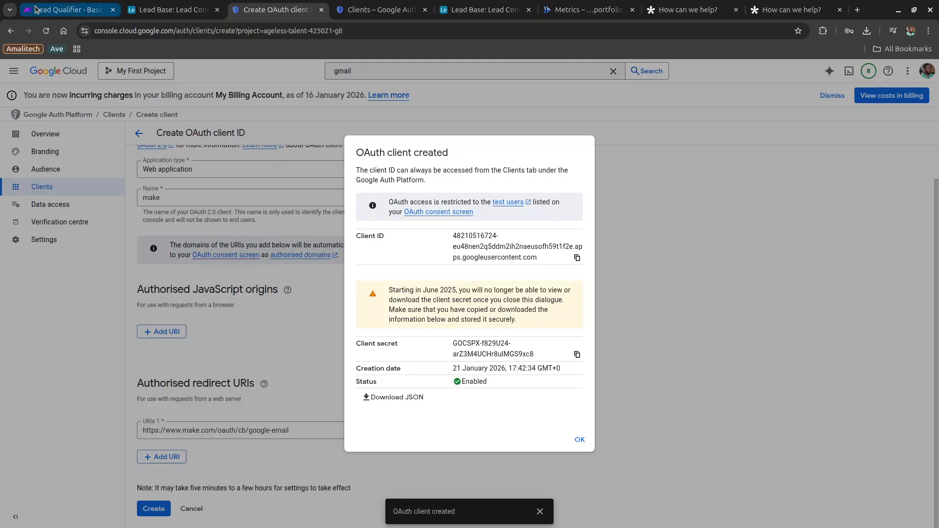
pyautogui.click(774, 281)
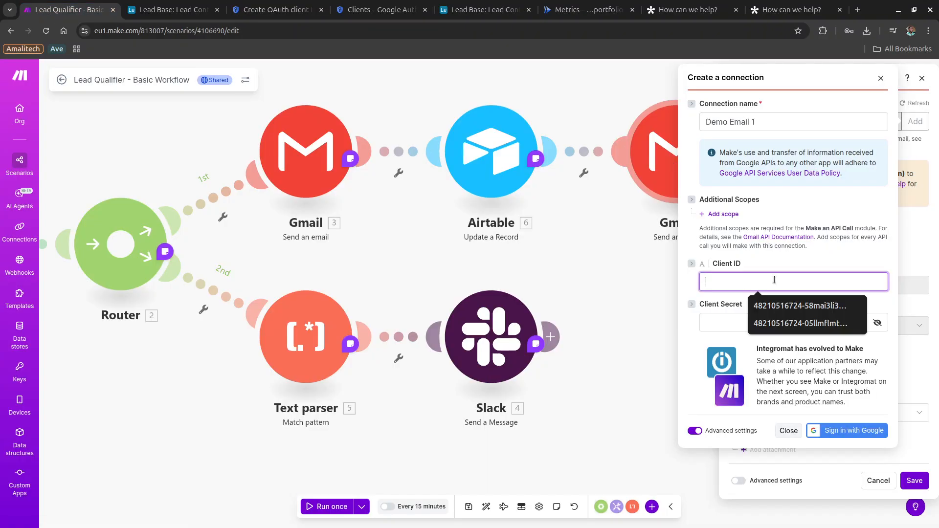
pyautogui.hotkey('ctrl', 'v')
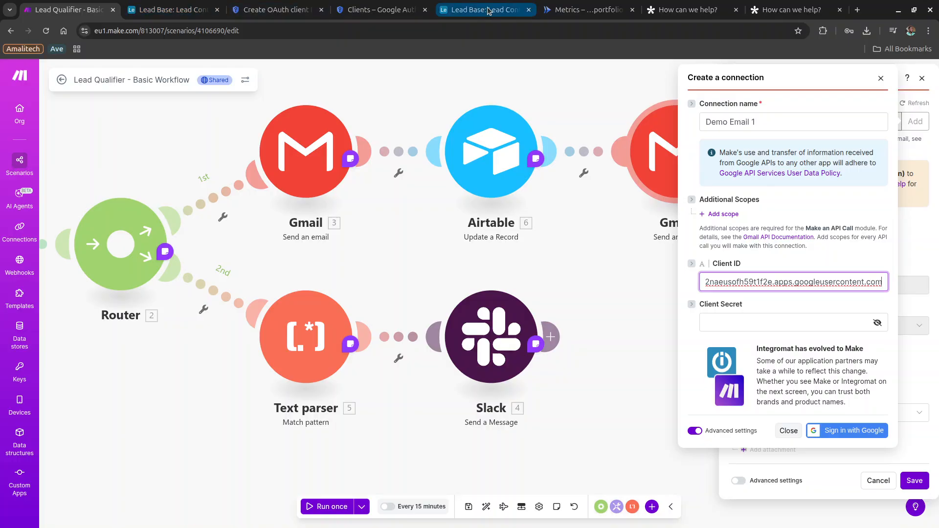
# Paste the client secret into the Client Secret field and start Sign in with Google.
pyautogui.click(294, 11)
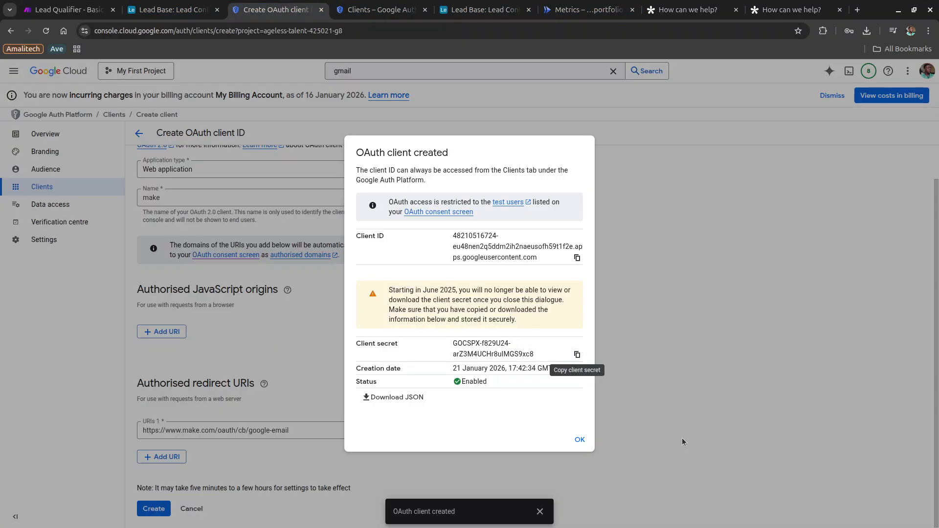
pyautogui.click(572, 355)
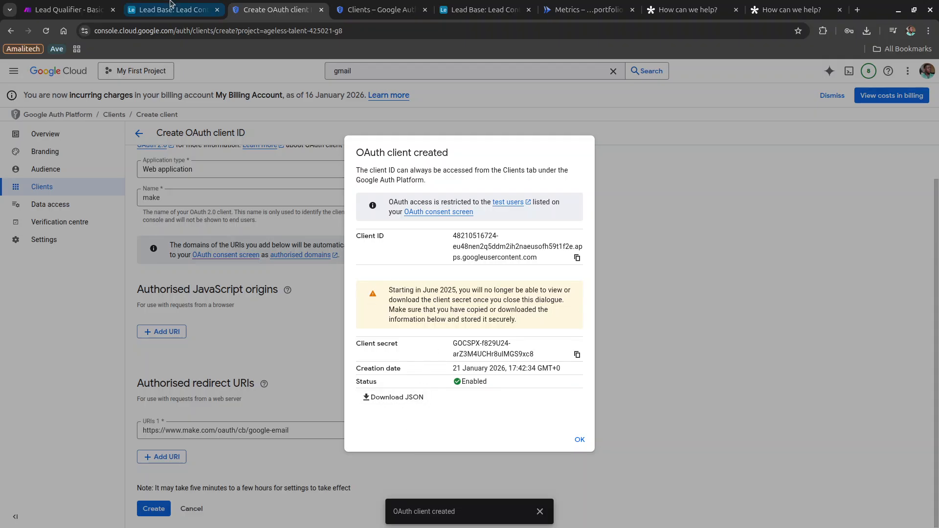
pyautogui.click(77, 11)
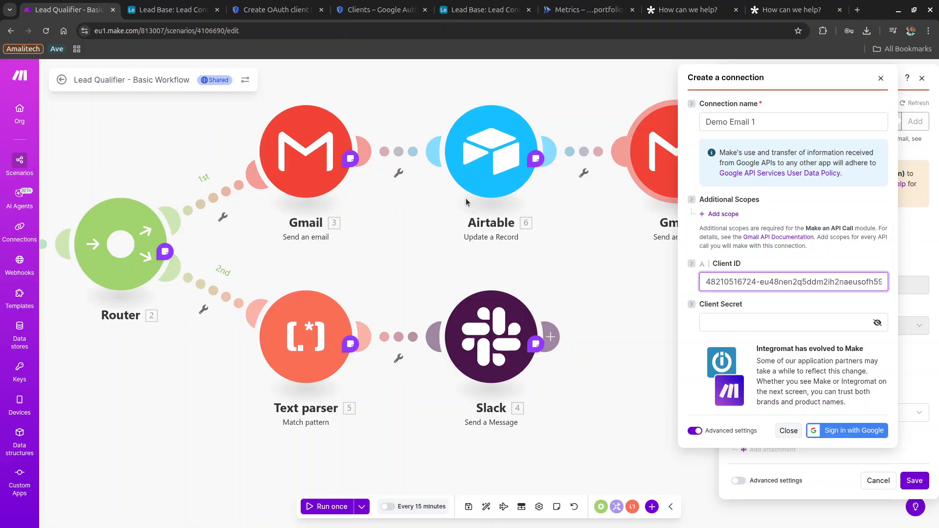
pyautogui.click(841, 317)
pyautogui.hotkey('ctrl', 'v')
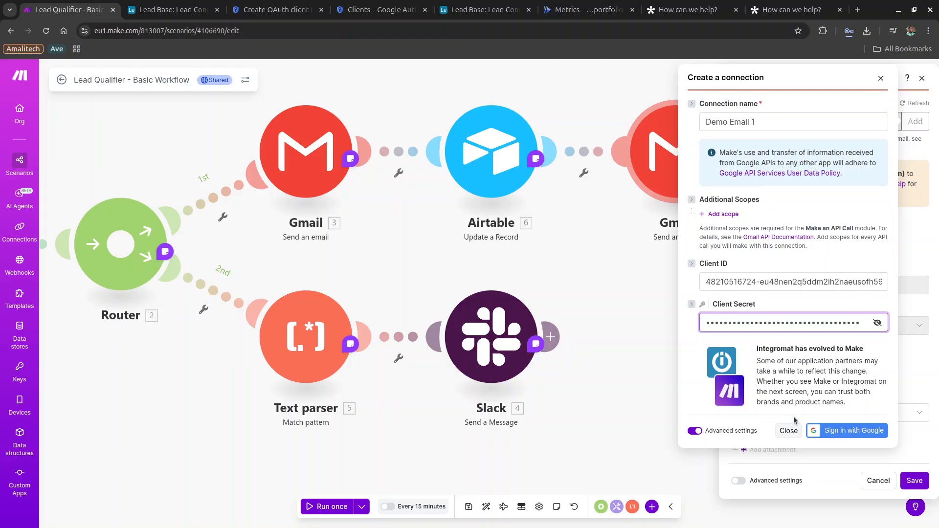
pyautogui.click(822, 430)
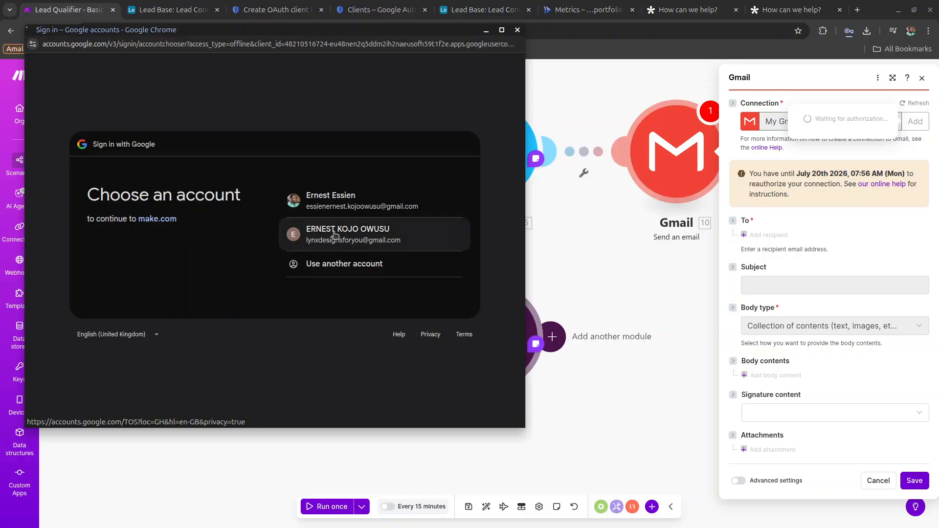
# Choose the Google account, pass the unverified-app warning, and grant make.com all Gmail permissions.
pyautogui.click(334, 235)
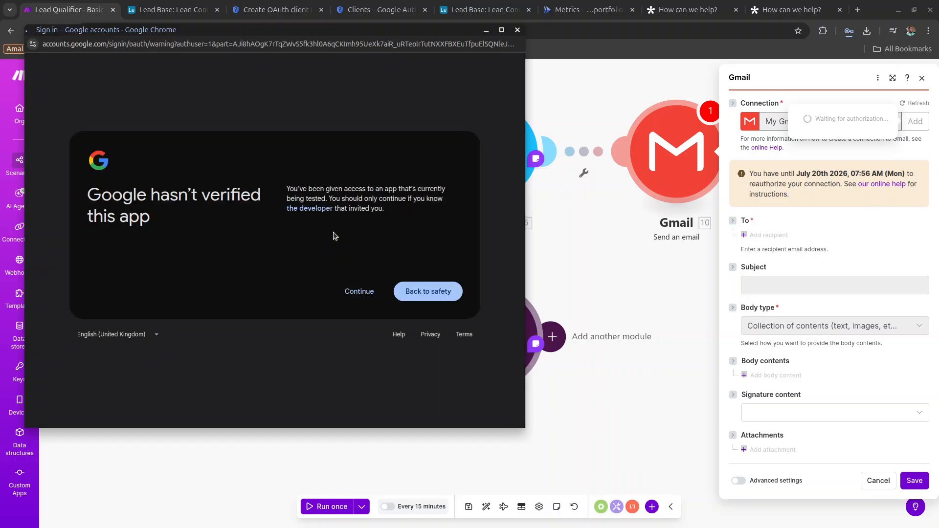
pyautogui.click(364, 294)
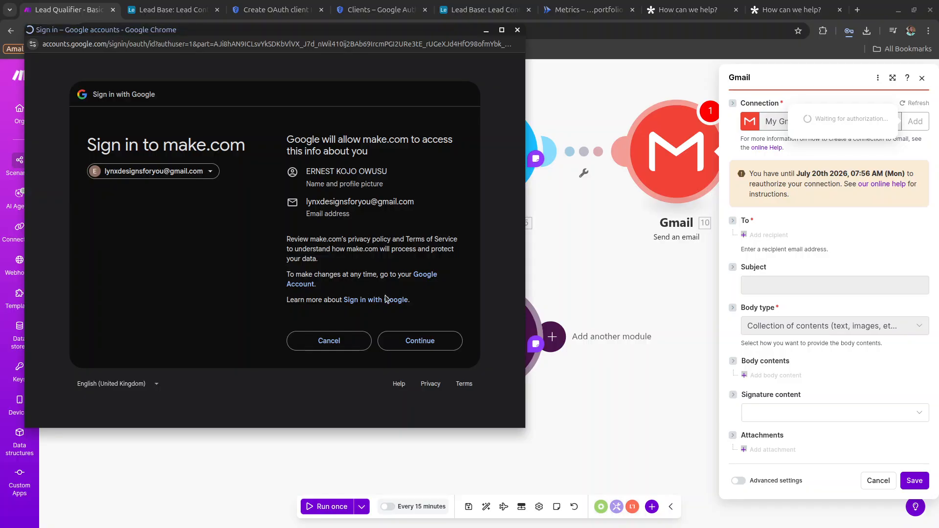
pyautogui.click(429, 344)
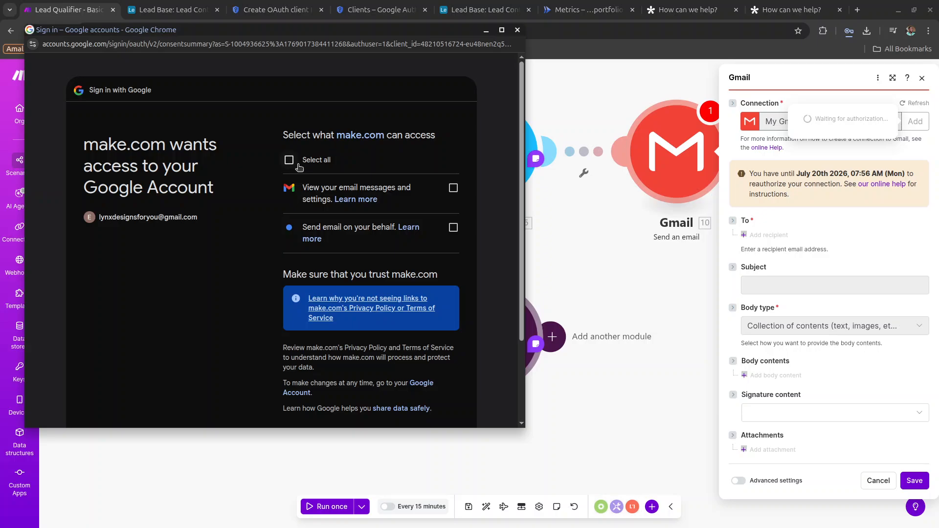
pyautogui.click(289, 160)
pyautogui.scroll(-3, 299, 168)
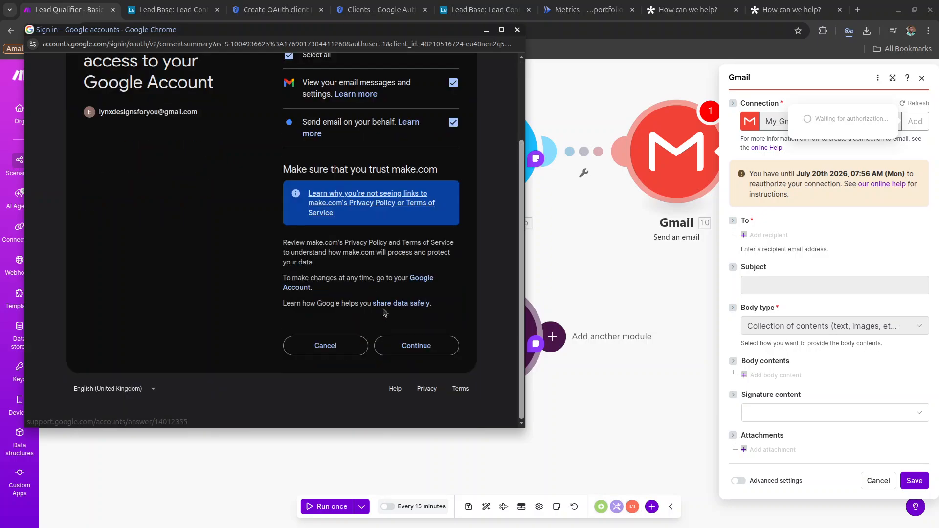
pyautogui.click(413, 352)
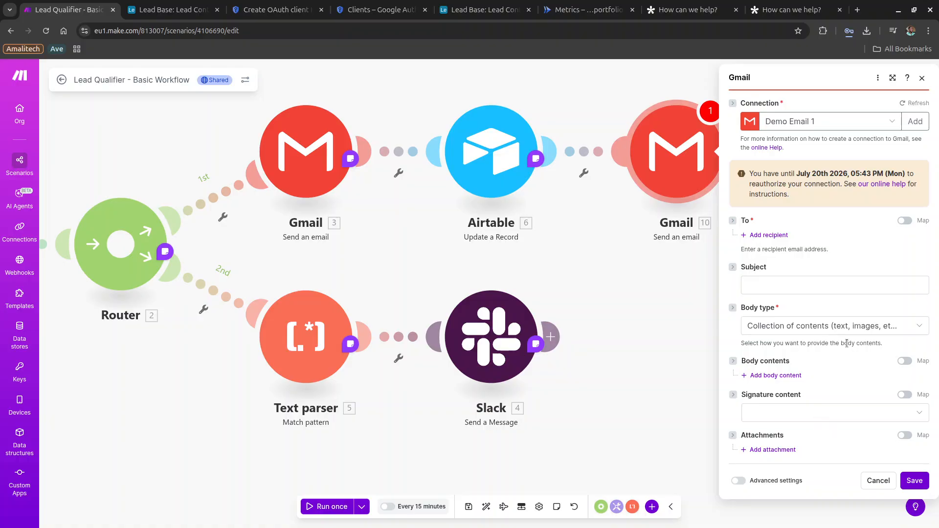
# Close the Gmail panel and add a Slack Send a Message module after Slack 4.
pyautogui.click(885, 484)
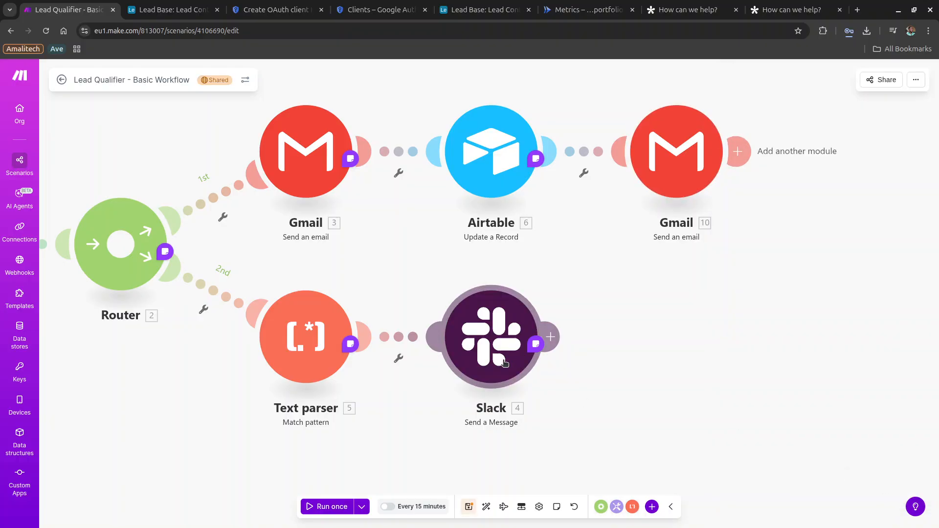
pyautogui.click(546, 335)
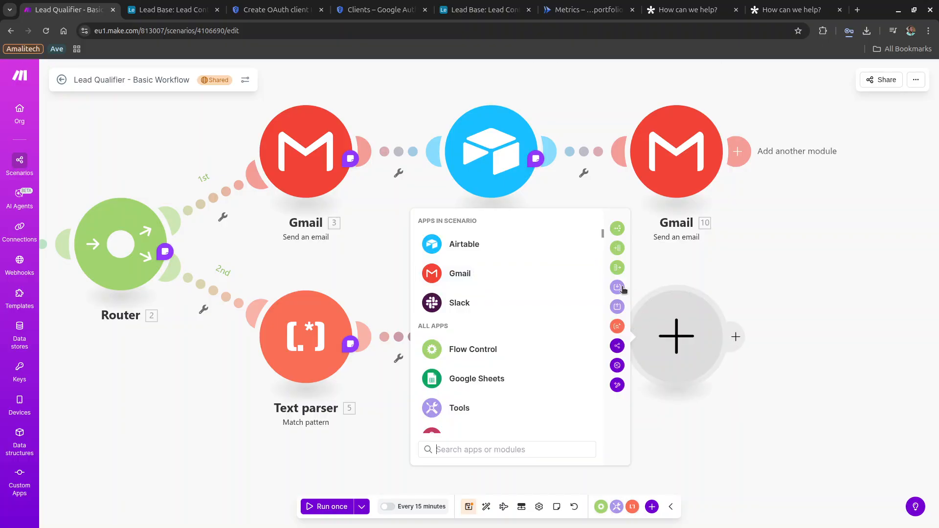
pyautogui.click(505, 301)
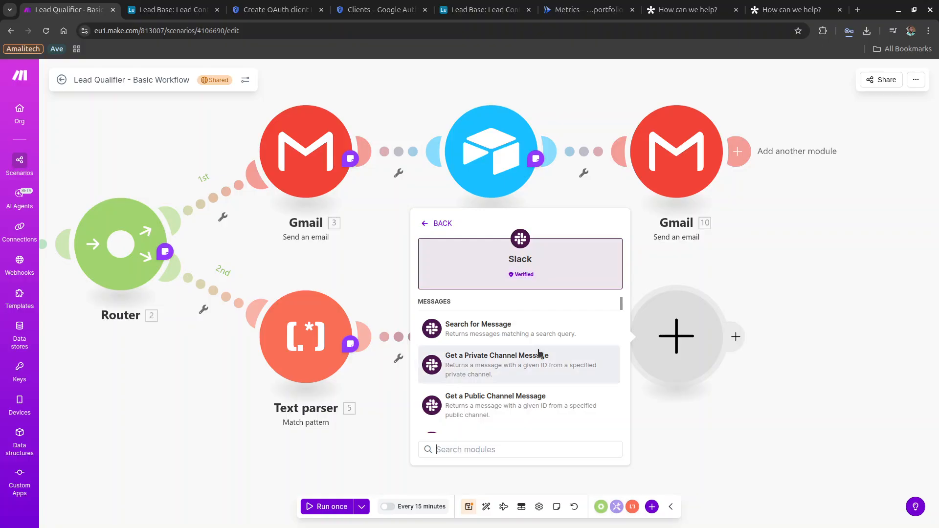
pyautogui.write('sen')
pyautogui.click(500, 328)
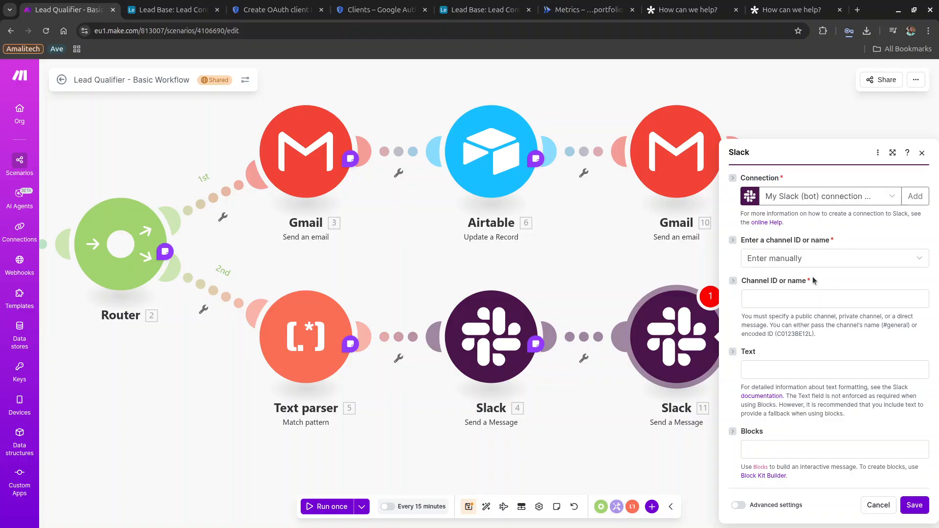
# Open a new browser tab heading to slack.com.
pyautogui.rightClick(776, 240)
pyautogui.click(796, 104)
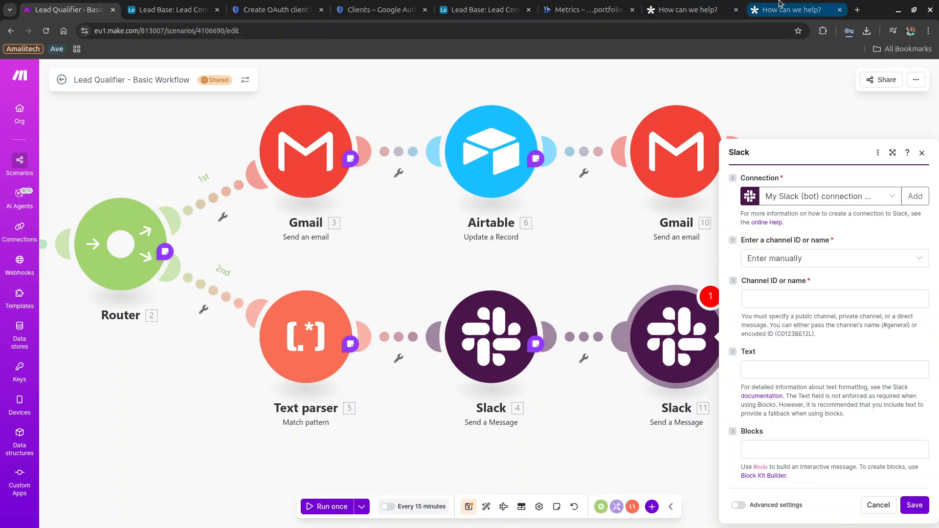
pyautogui.click(858, 10)
# Go to slack.com, sign up with the Google account, and start creating a new workspace.
pyautogui.write('slac')
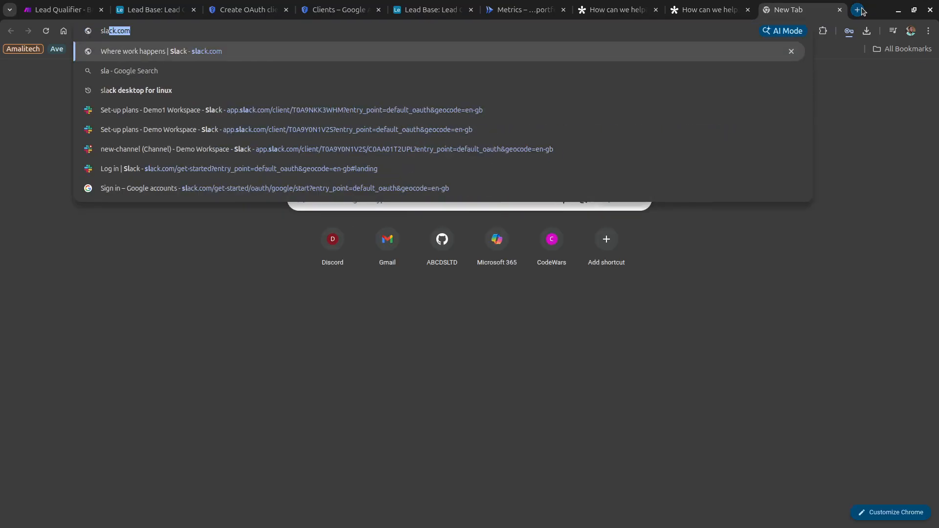
pyautogui.write('k')
pyautogui.press('Return')
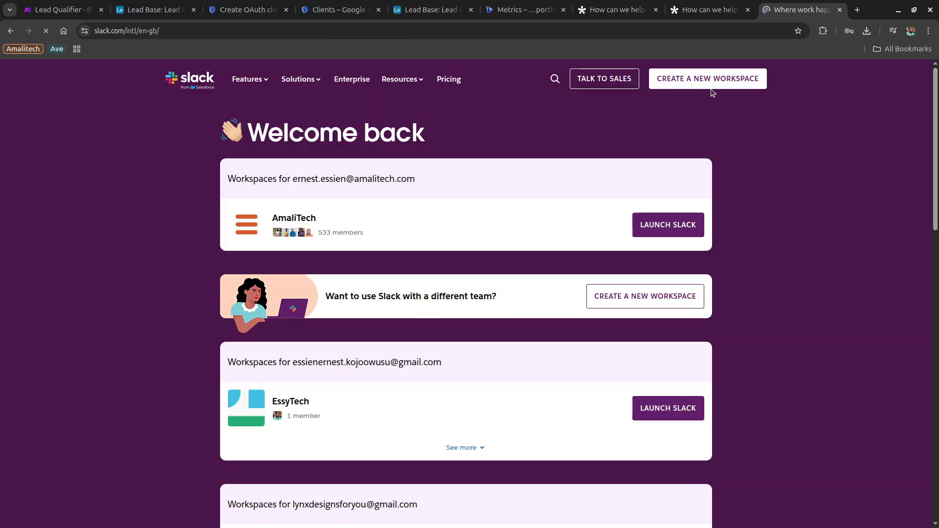
pyautogui.click(715, 84)
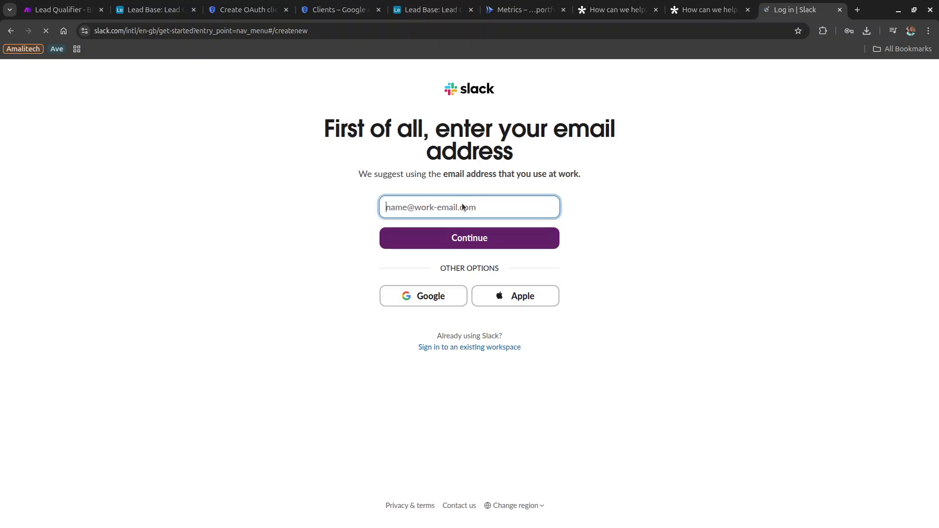
pyautogui.click(425, 299)
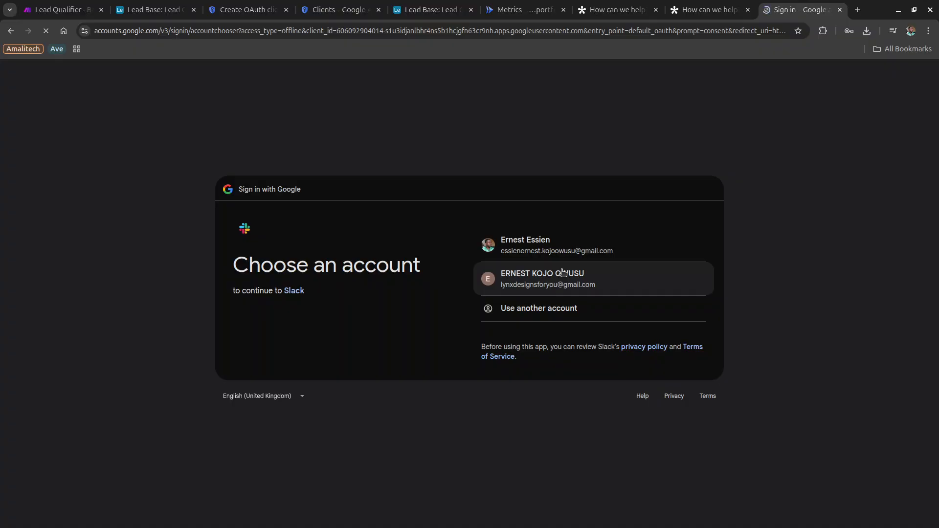
pyautogui.click(562, 272)
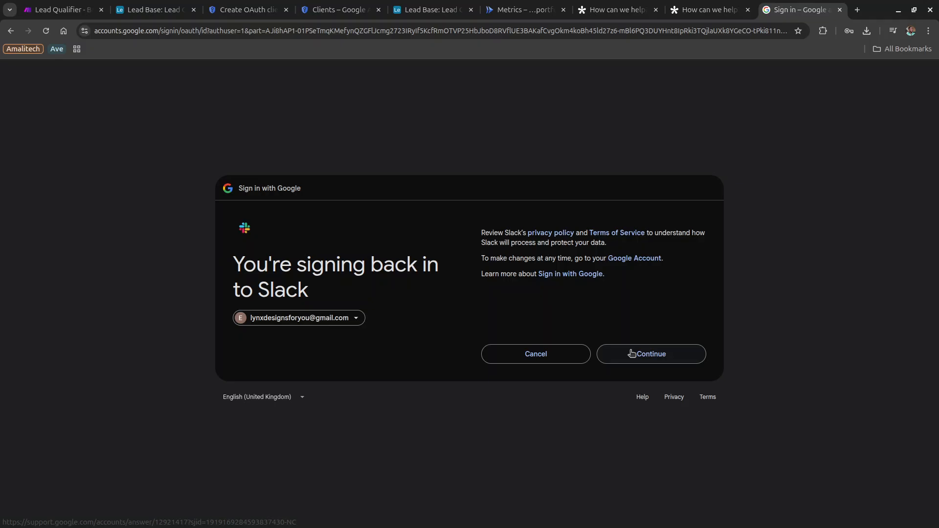
pyautogui.click(630, 354)
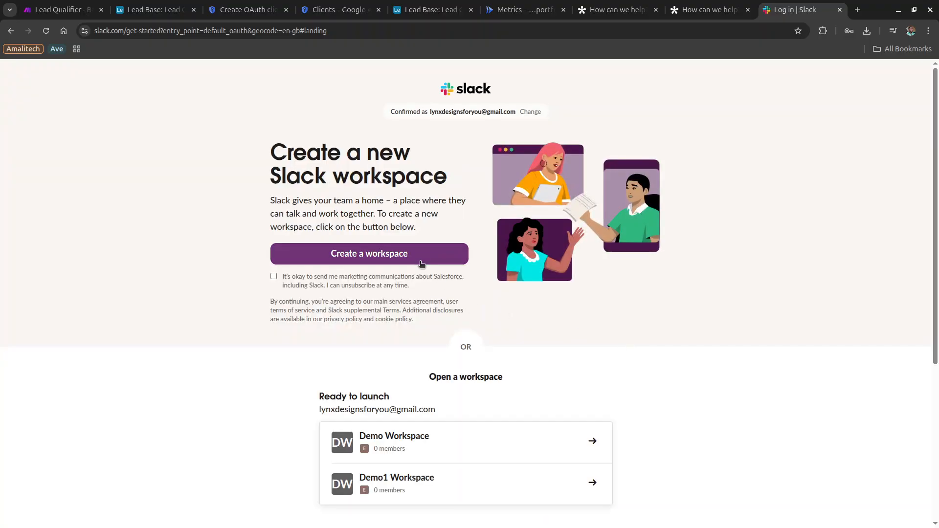
pyautogui.click(419, 265)
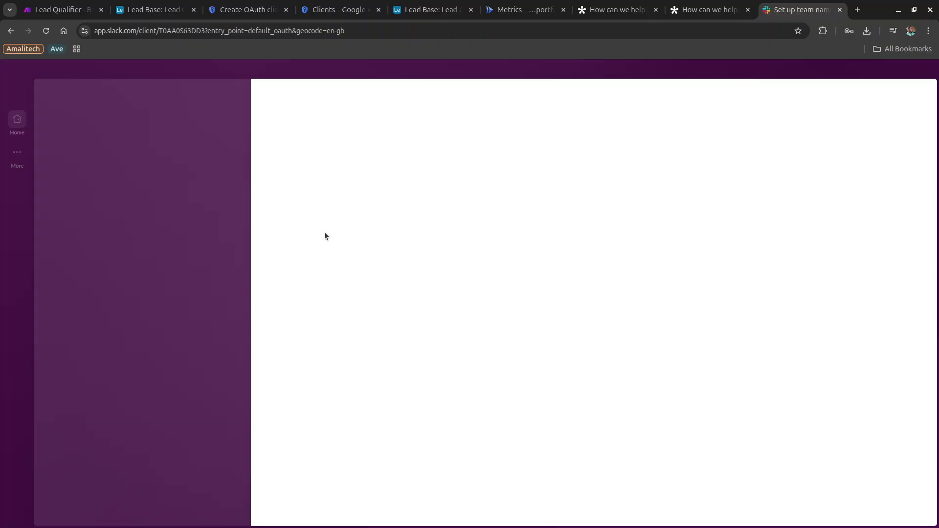
# Name the new Slack workspace 'Demo 3'.
pyautogui.tripleClick(403, 224)
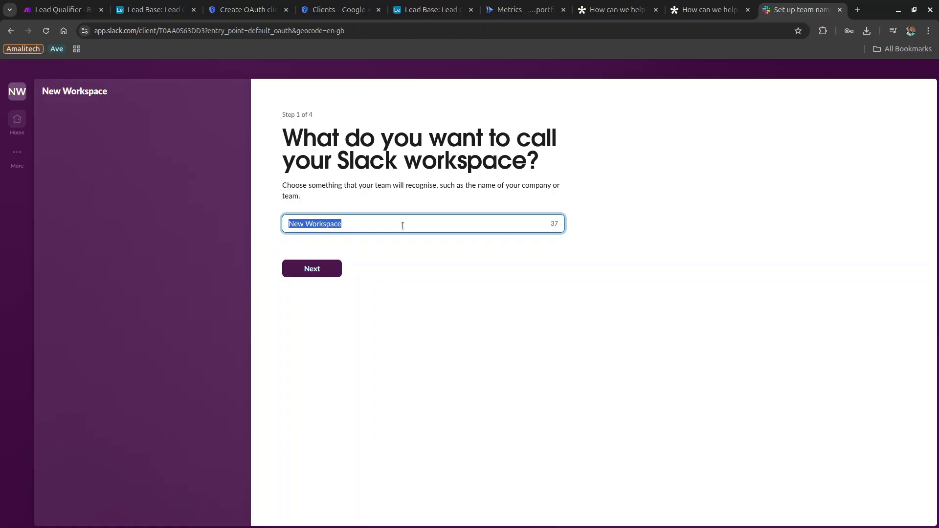
pyautogui.write('Demo 3')
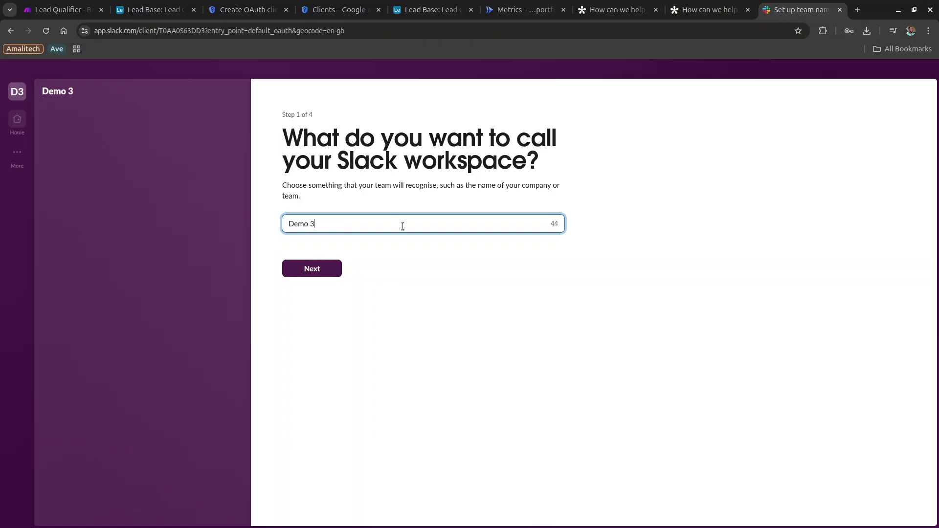
pyautogui.click(326, 270)
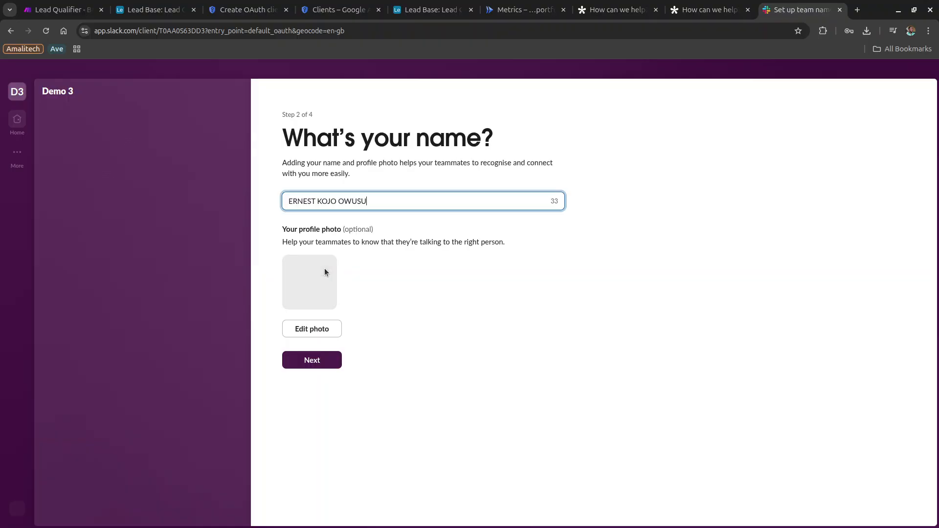
# Pass the profile step, skip inviting teammates, and continue on the limited free version.
pyautogui.click(319, 364)
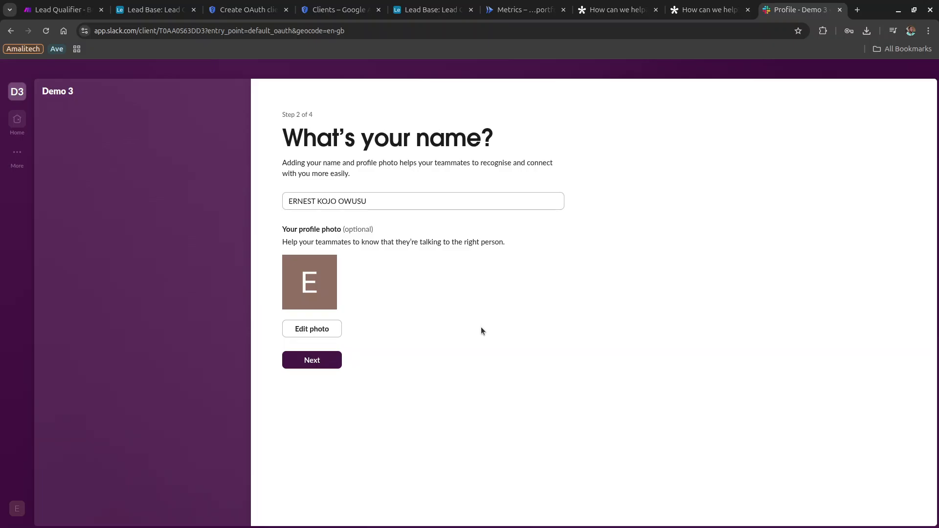
pyautogui.click(329, 362)
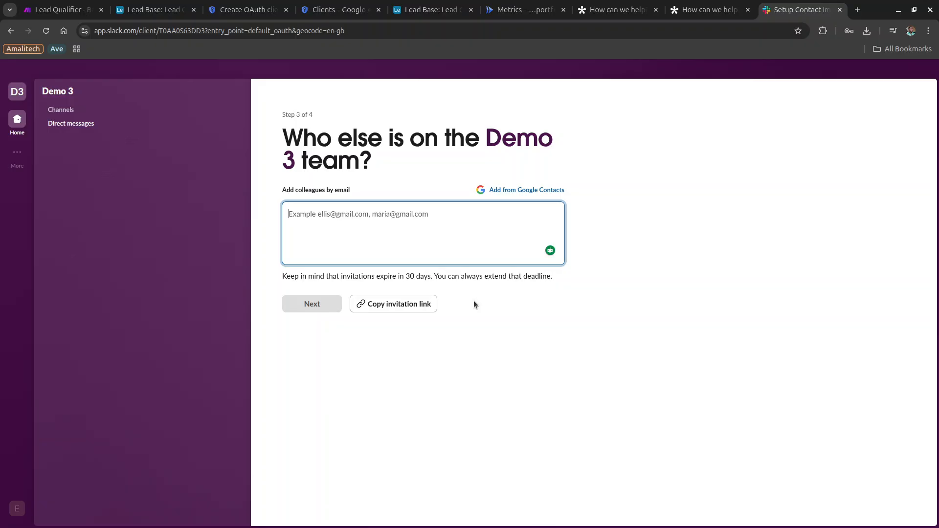
pyautogui.click(474, 305)
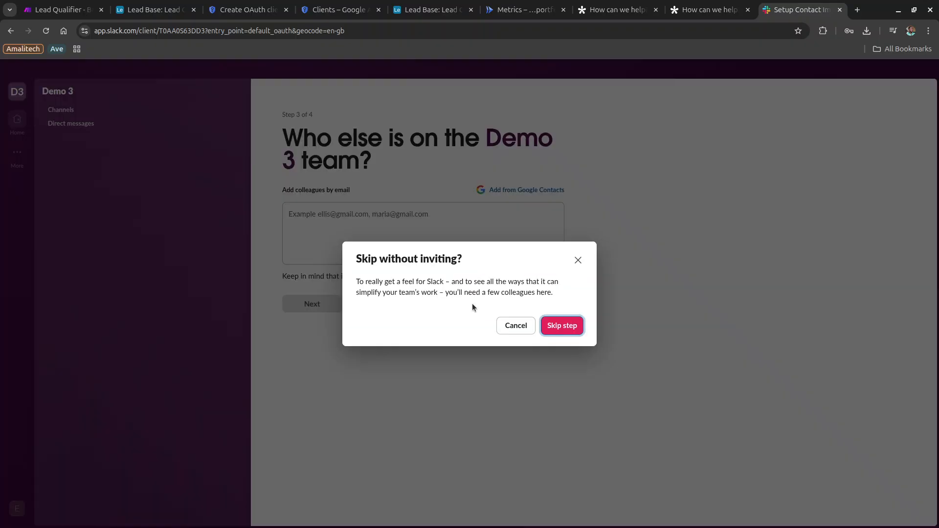
pyautogui.click(560, 324)
pyautogui.click(439, 418)
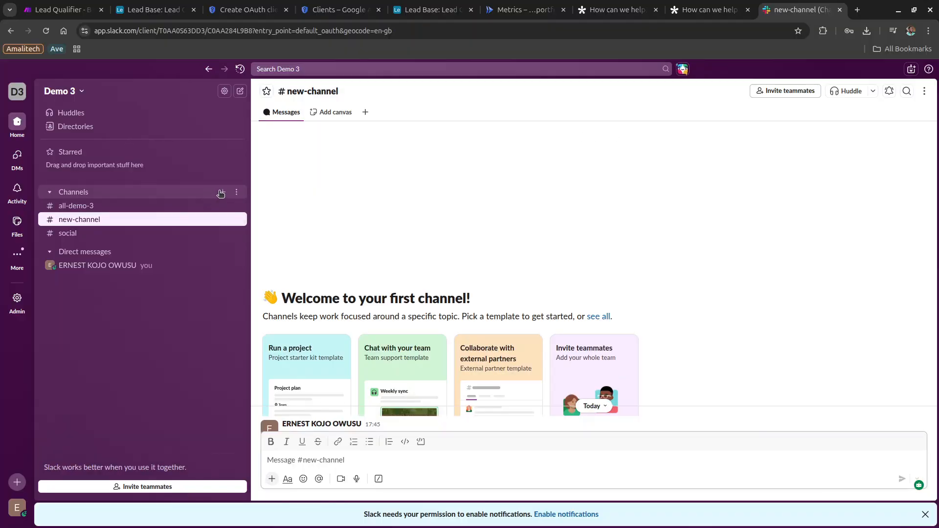
# Create a public 'marketing' channel with no added people, then go back to the Lead Qualifier scenario.
pyautogui.press('Escape')
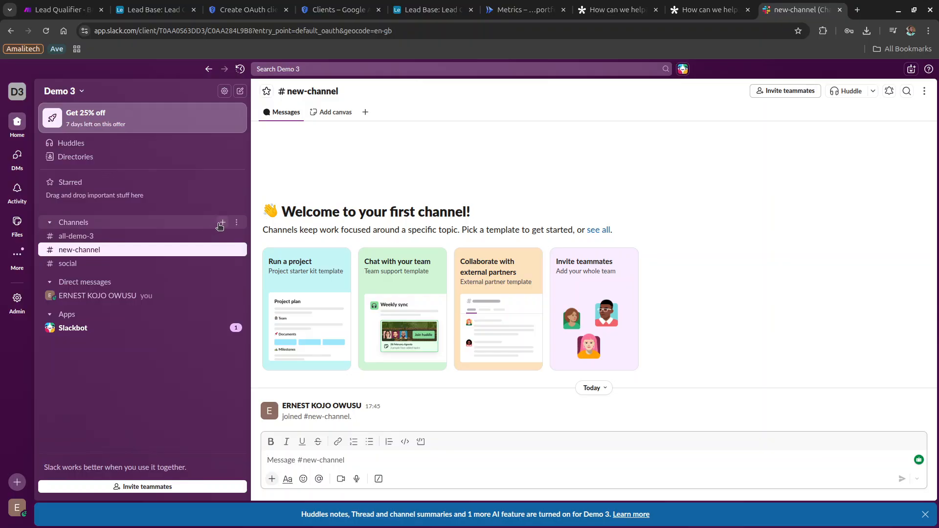
pyautogui.click(219, 225)
pyautogui.write('mark')
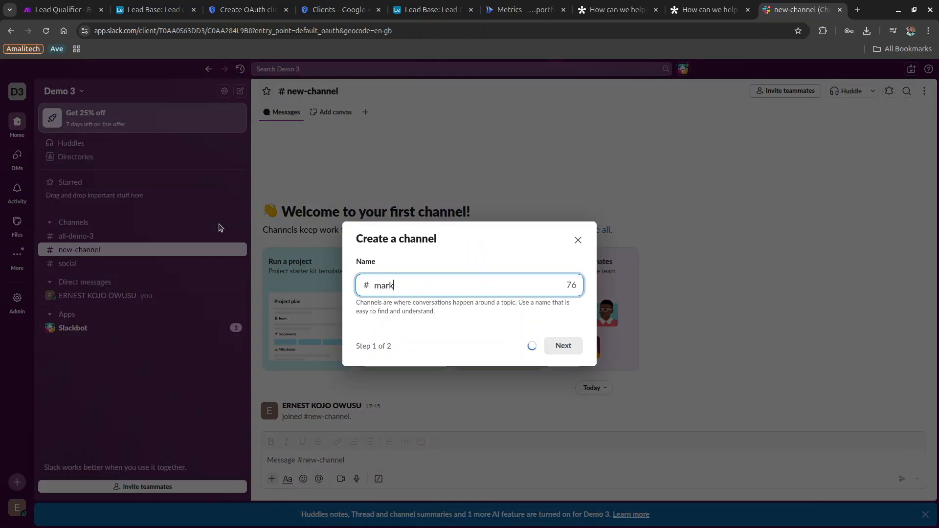
pyautogui.write('eting')
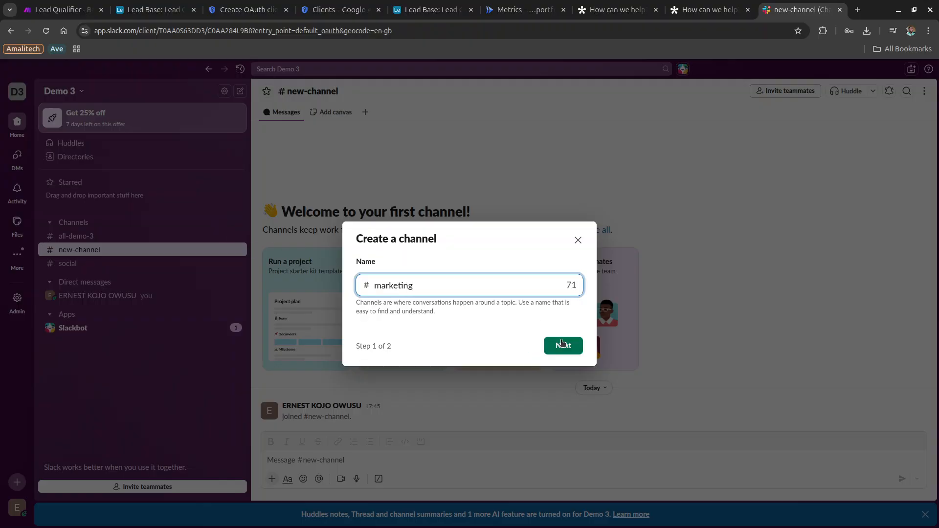
pyautogui.click(562, 344)
pyautogui.click(563, 344)
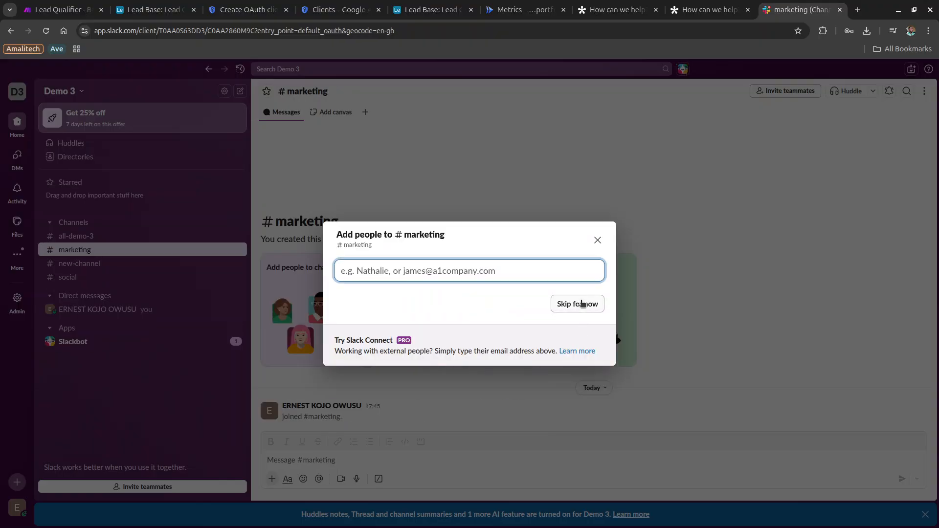
pyautogui.click(583, 304)
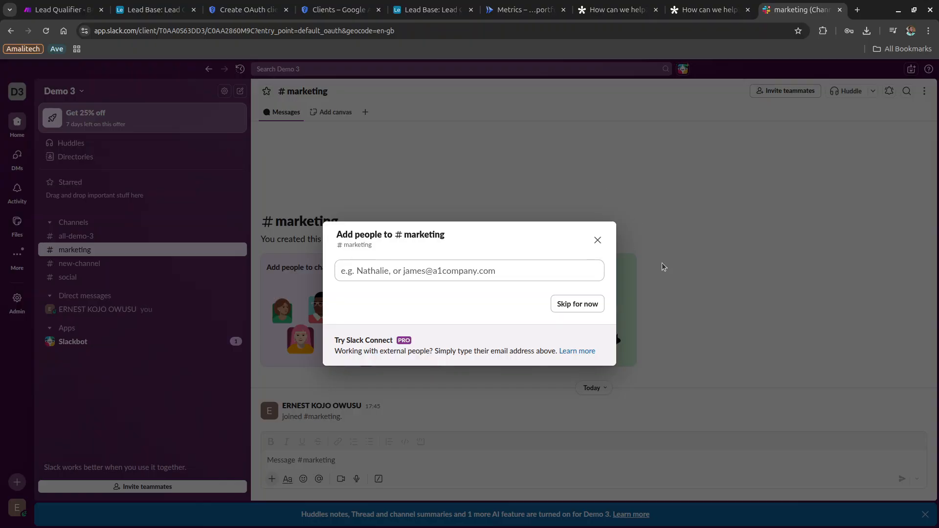
pyautogui.click(562, 309)
pyautogui.click(44, 5)
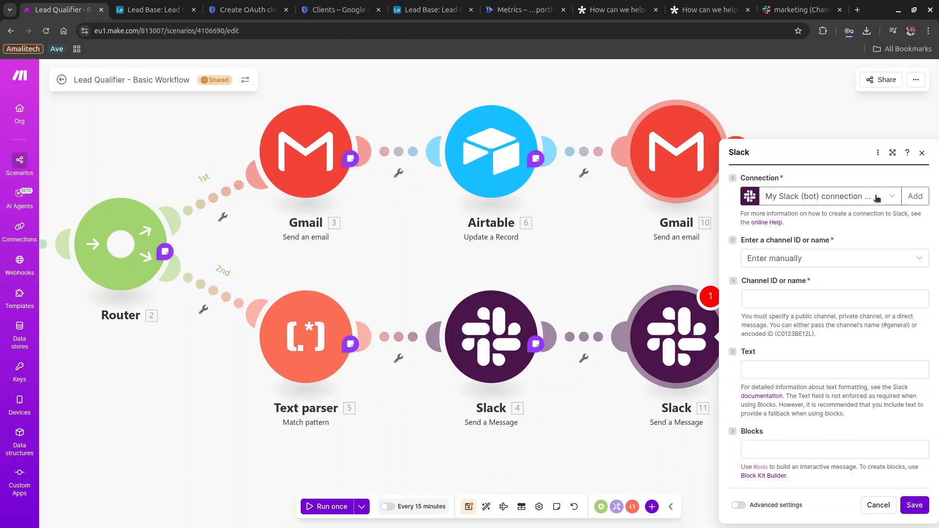
# Add a new Slack (bot) connection named 'Demo Slack' and save it.
pyautogui.click(915, 196)
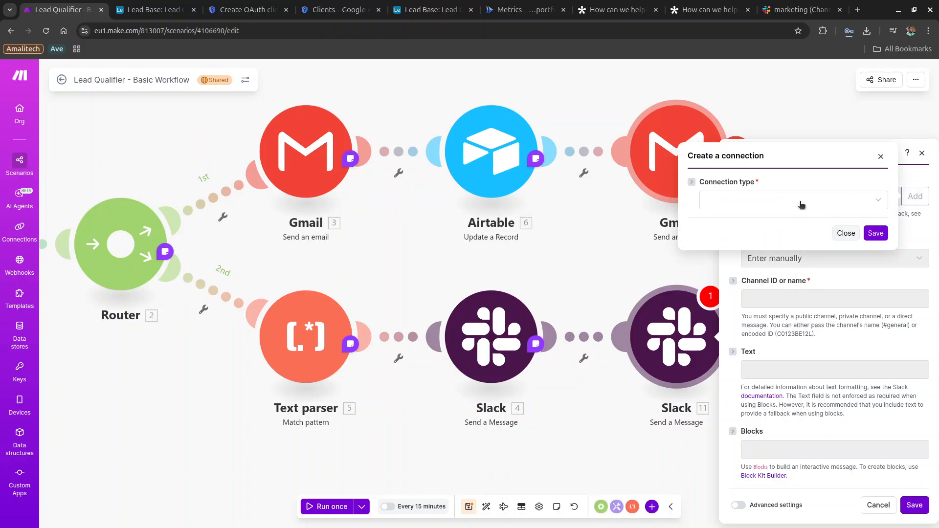
pyautogui.click(801, 204)
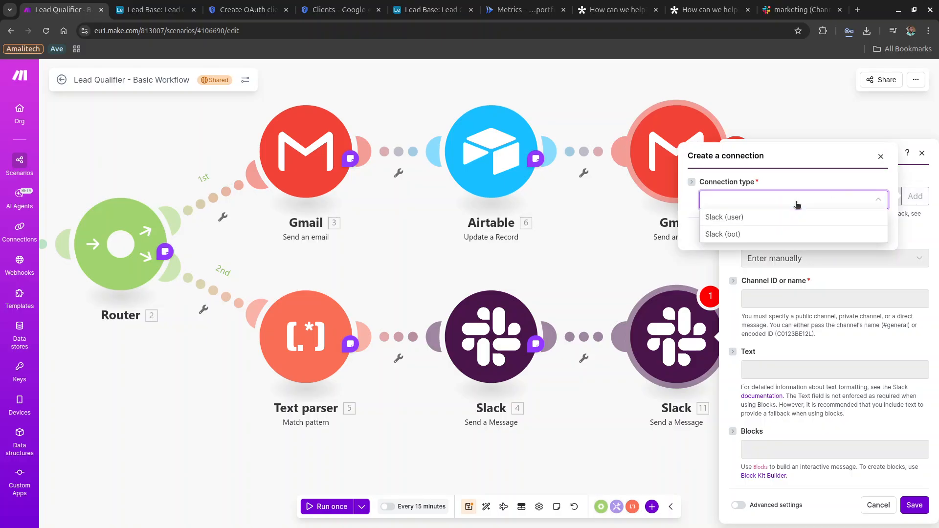
pyautogui.click(764, 236)
pyautogui.click(728, 190)
pyautogui.tripleClick(728, 190)
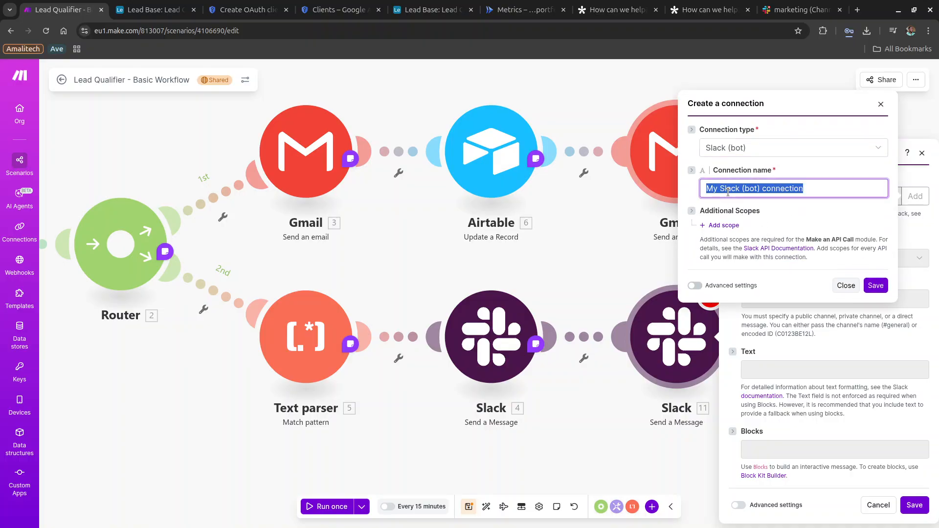
pyautogui.press('BackSpace')
pyautogui.write('s')
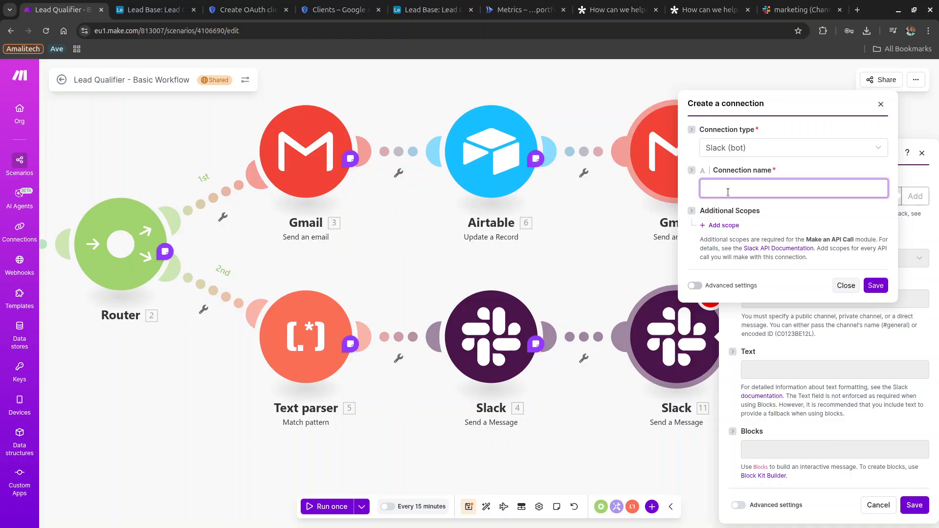
pyautogui.write('Demo Slack')
pyautogui.click(876, 285)
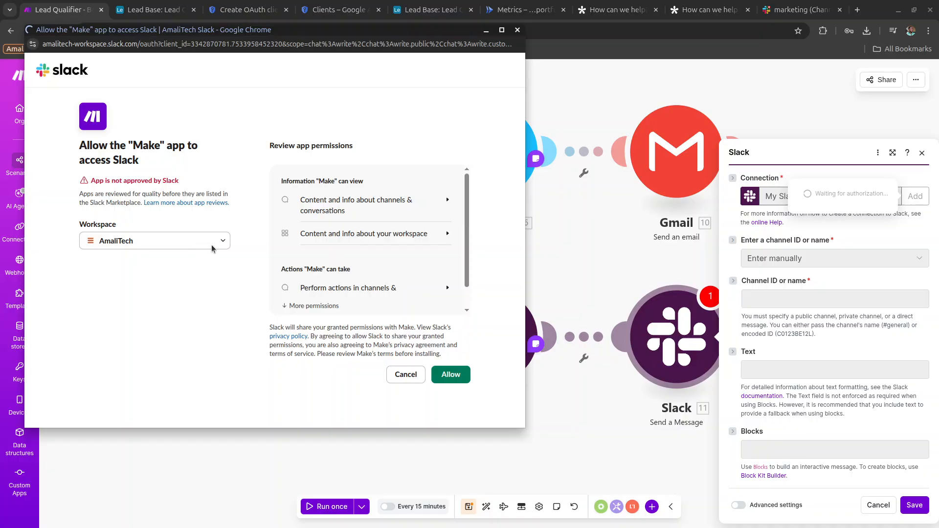
# Authorize the connection for the Demo 3 Slack workspace.
pyautogui.click(210, 245)
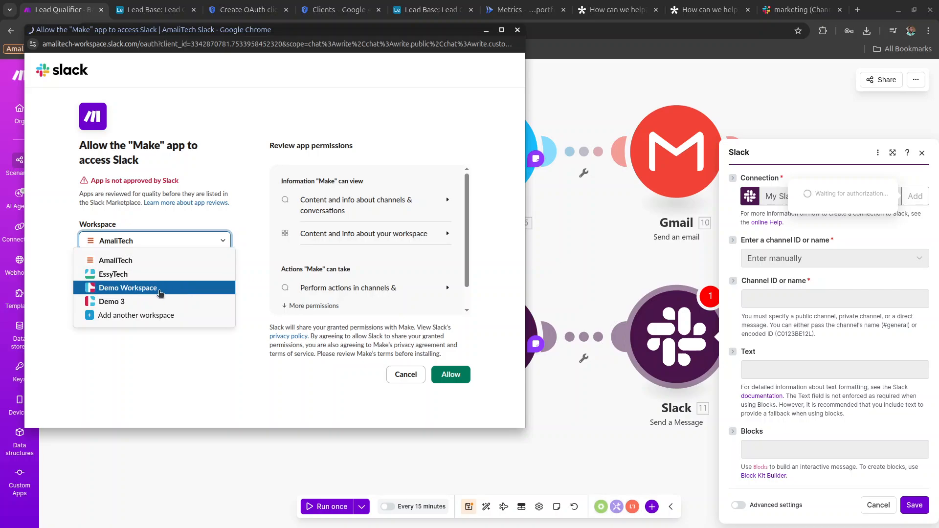
pyautogui.click(154, 300)
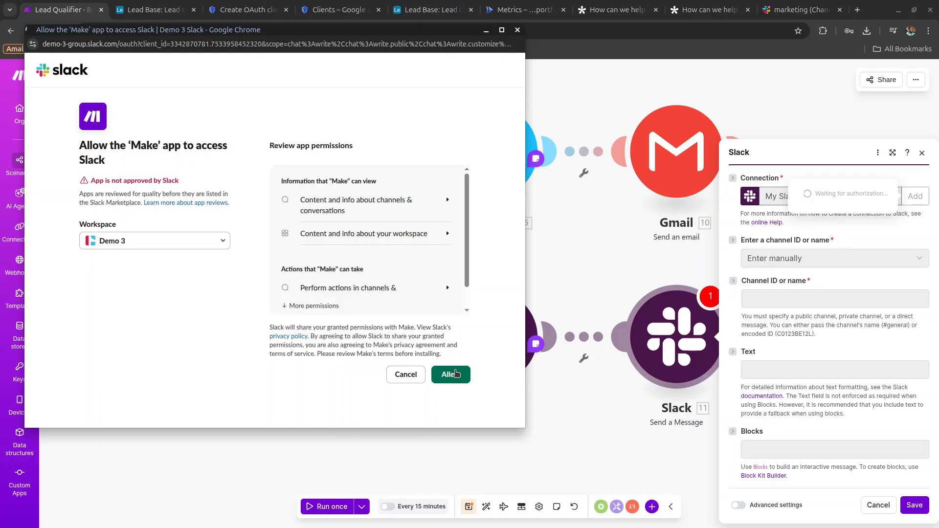
pyautogui.click(454, 375)
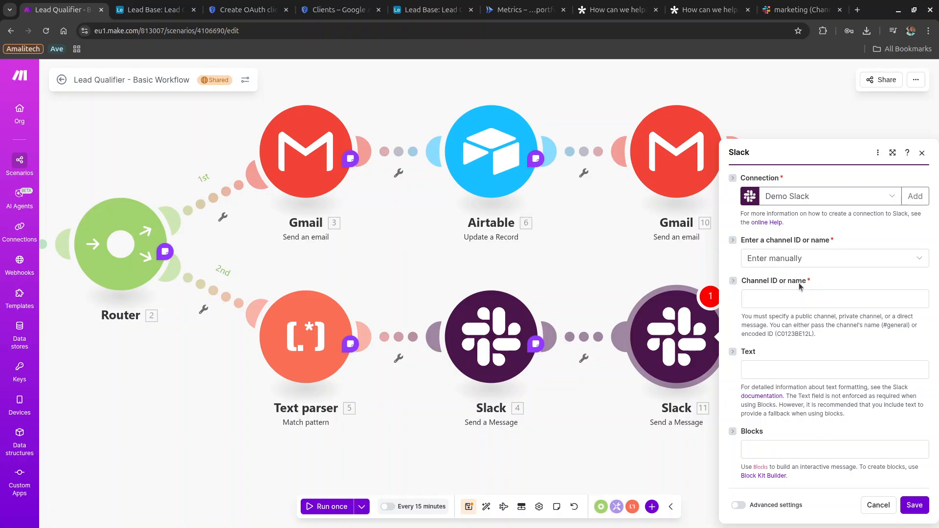
# Pick the public 'marketing' channel from the list, then cancel the Slack module settings.
pyautogui.click(788, 266)
pyautogui.click(789, 295)
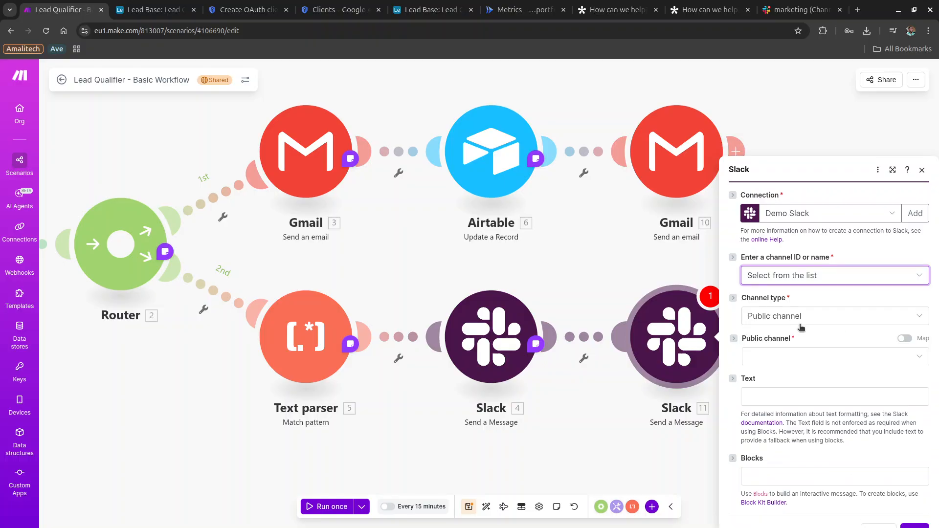
pyautogui.click(791, 329)
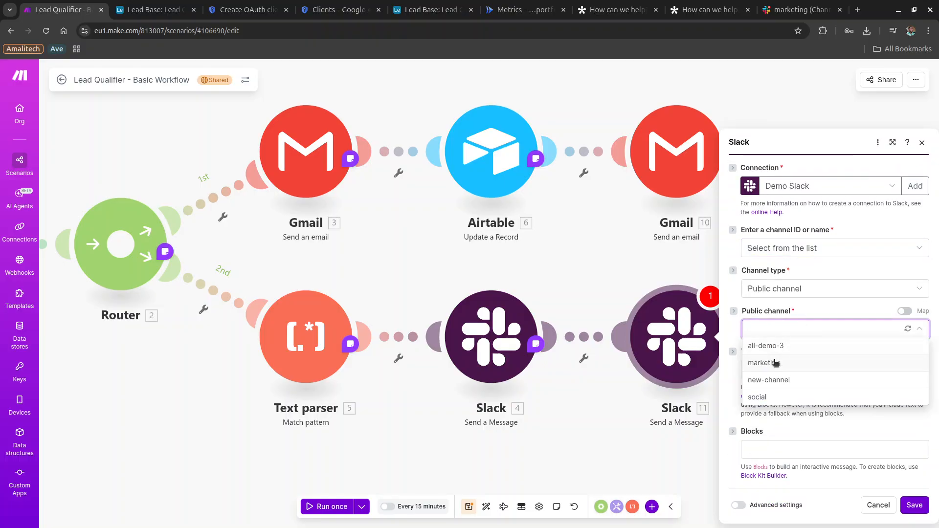
pyautogui.click(775, 363)
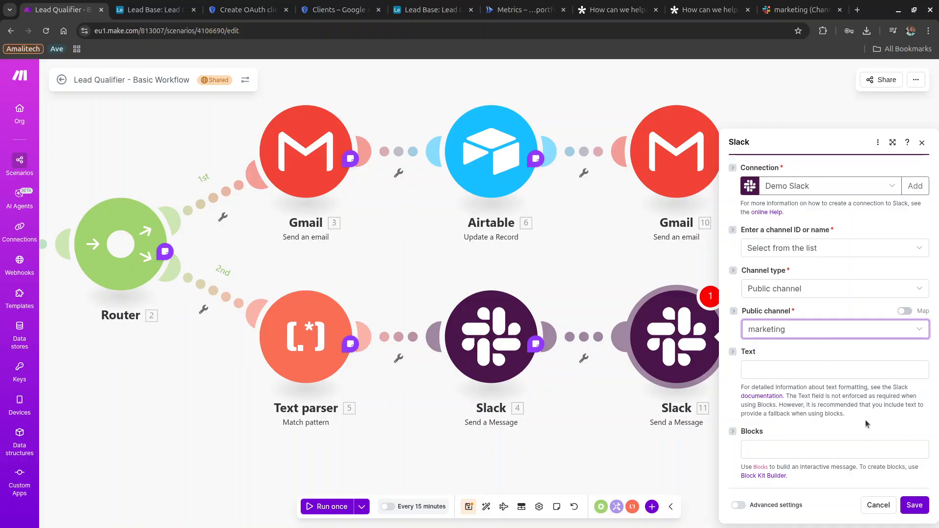
pyautogui.click(871, 507)
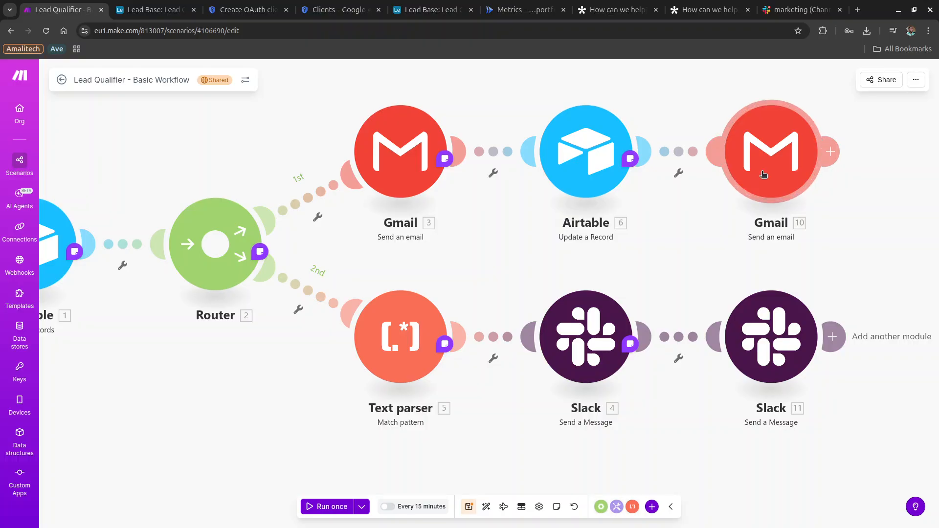
# Delete the Gmail 10 and Slack 11 modules from the scenario.
pyautogui.rightClick(769, 188)
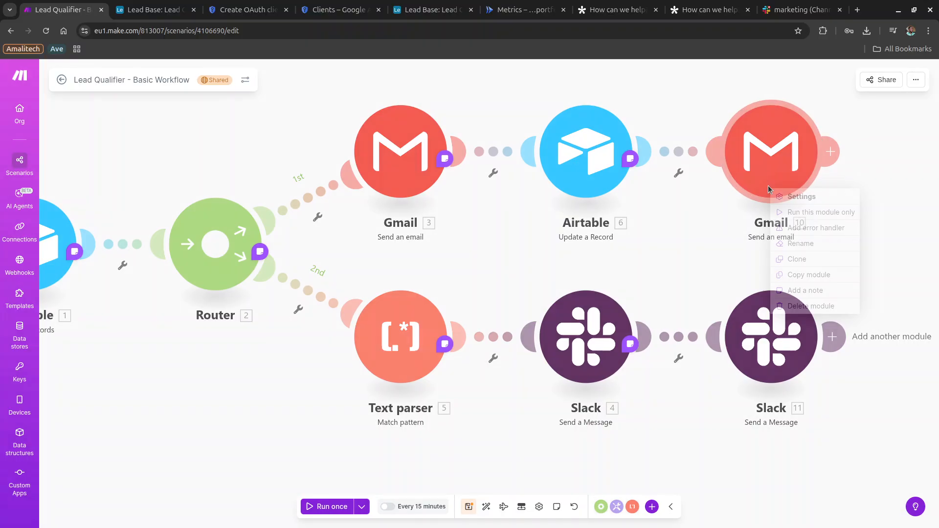
pyautogui.click(812, 306)
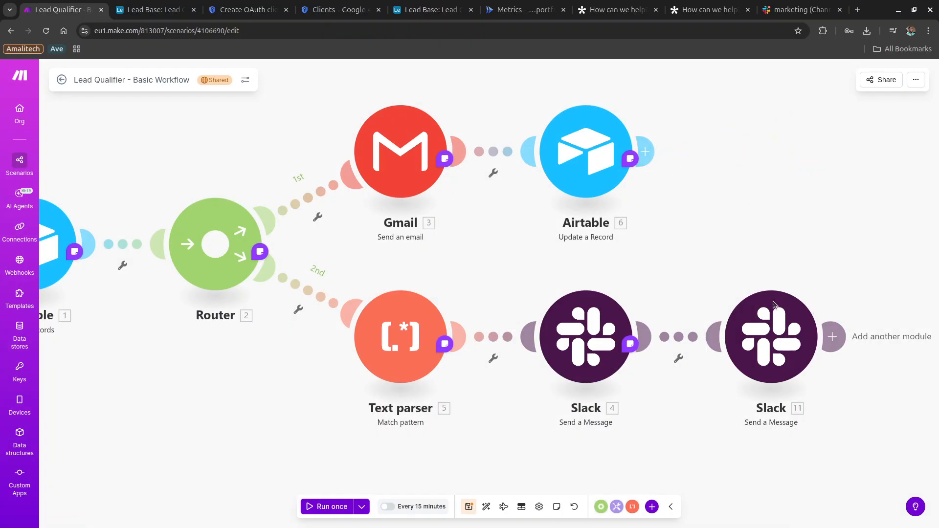
pyautogui.rightClick(779, 342)
pyautogui.click(817, 460)
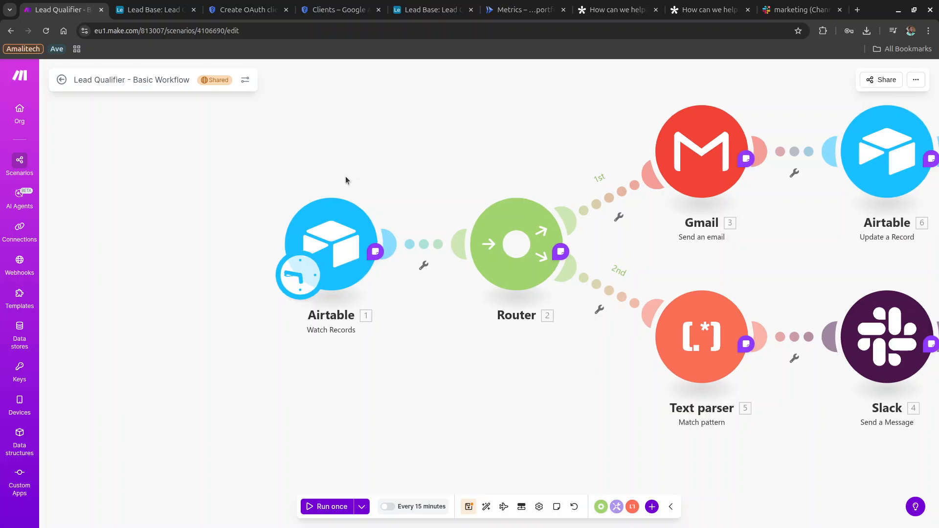
pyautogui.click(345, 246)
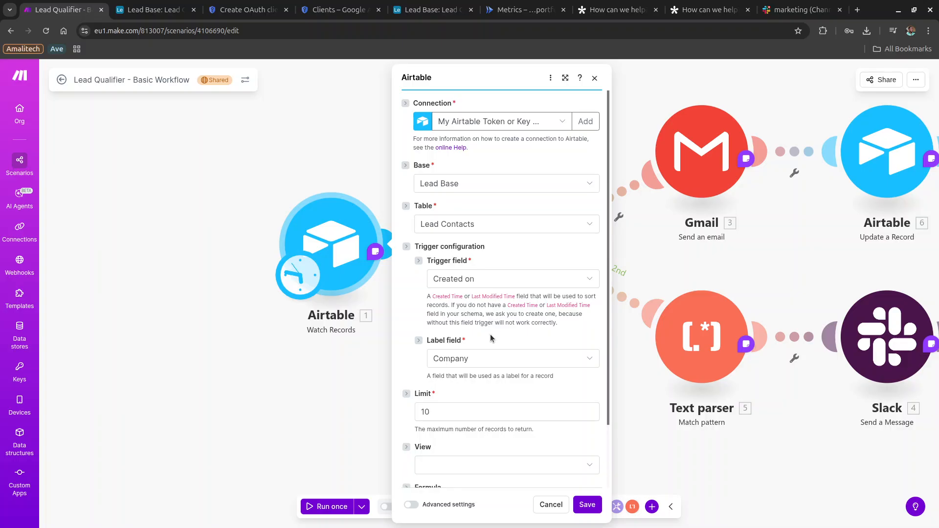
pyautogui.scroll(-2, 488, 349)
pyautogui.click(457, 433)
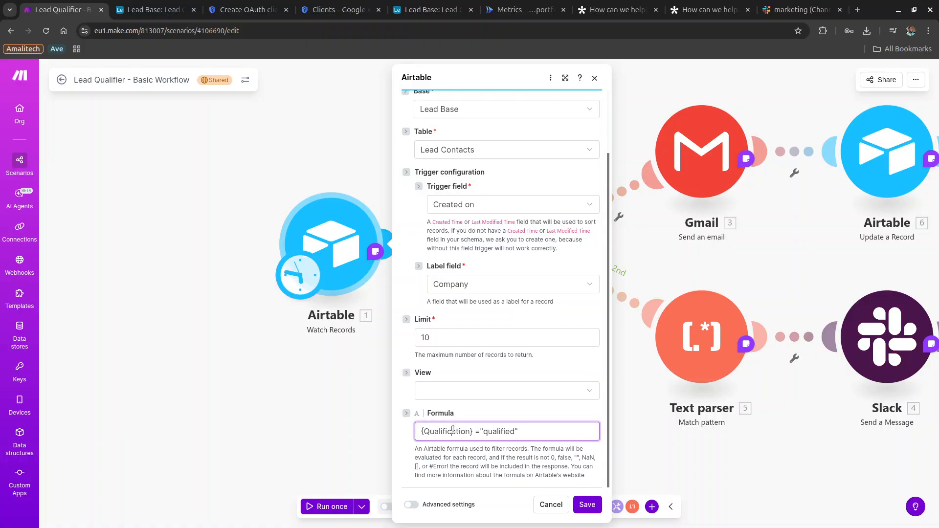
pyautogui.doubleClick(458, 434)
pyautogui.doubleClick(496, 430)
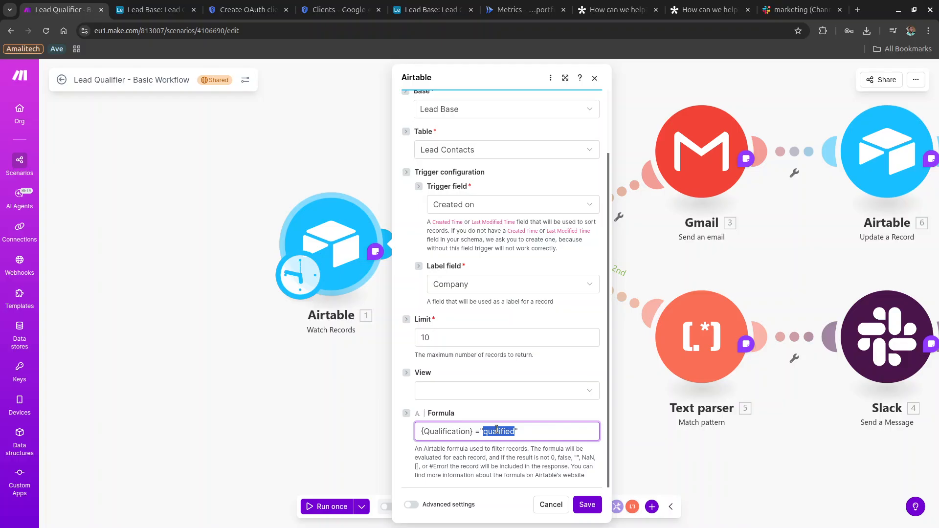
pyautogui.click(554, 507)
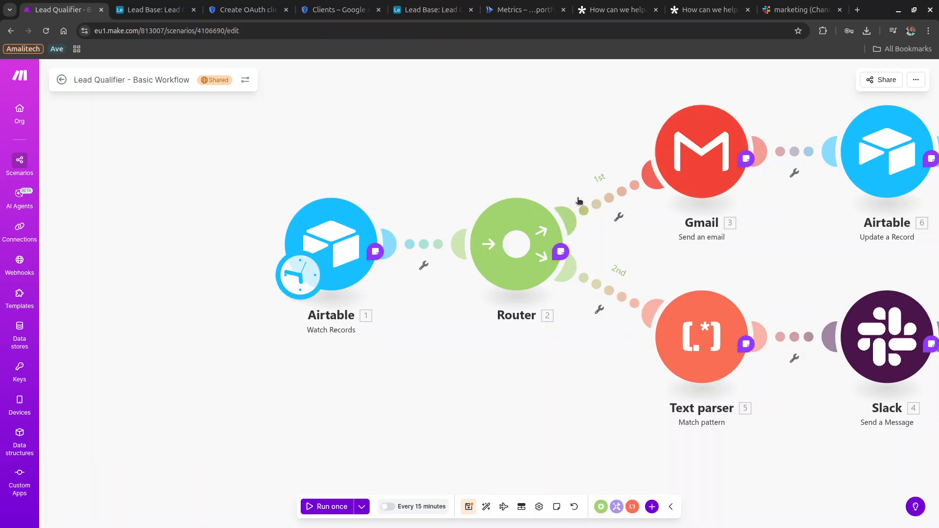
pyautogui.hscroll(1, 659, 283)
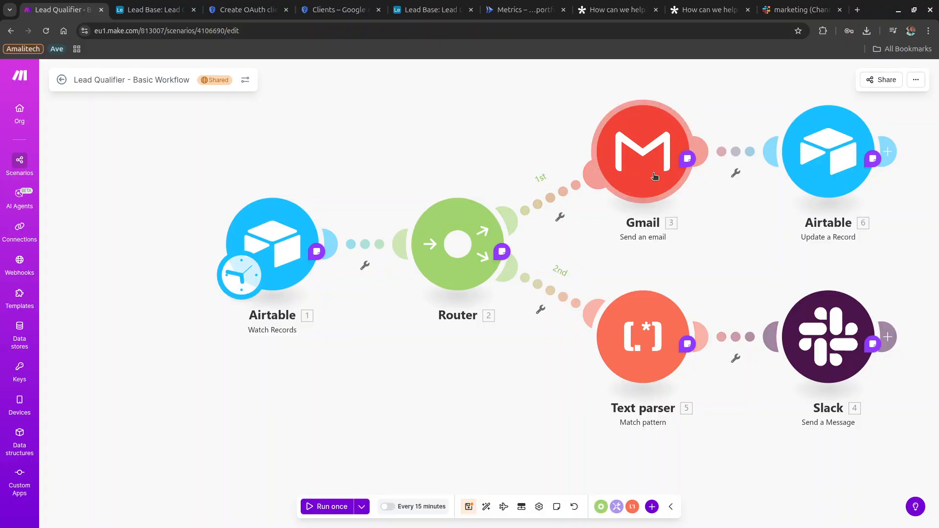
pyautogui.hscroll(1, 654, 182)
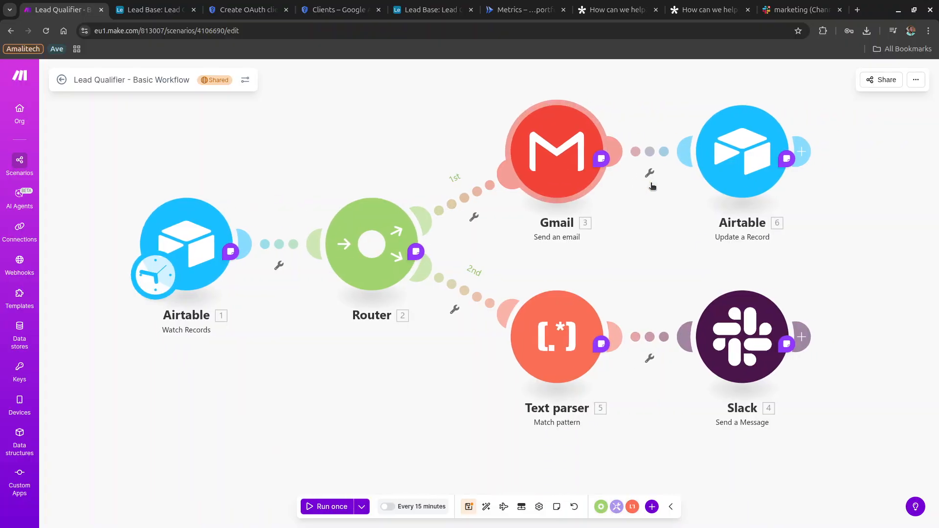
pyautogui.click(555, 174)
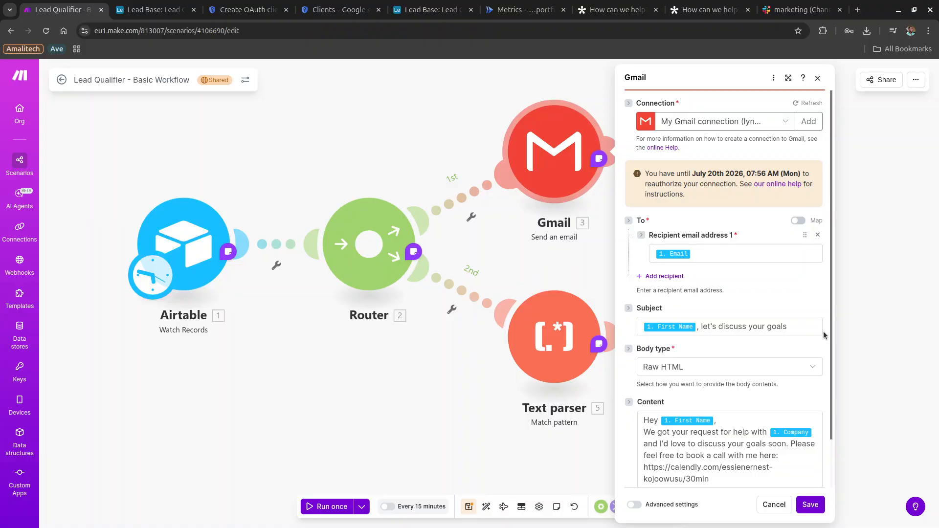
pyautogui.scroll(-1, 784, 320)
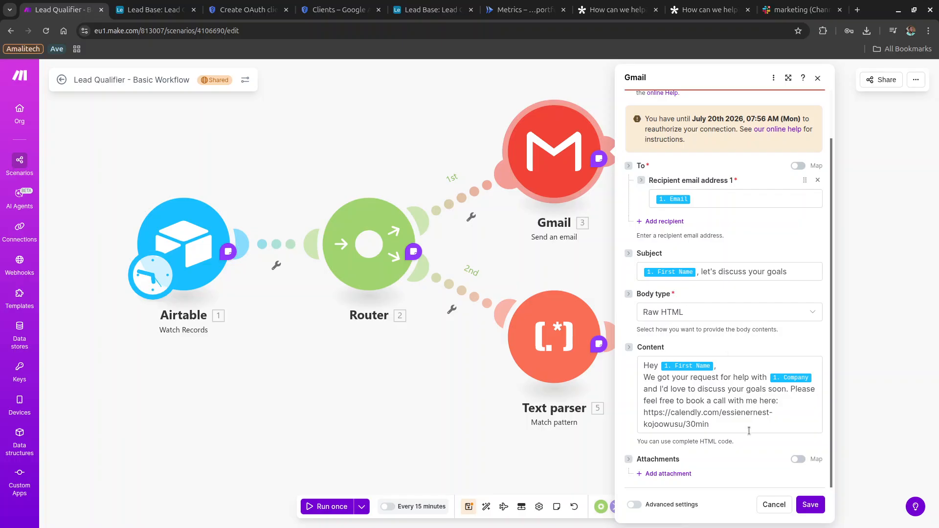
pyautogui.click(775, 505)
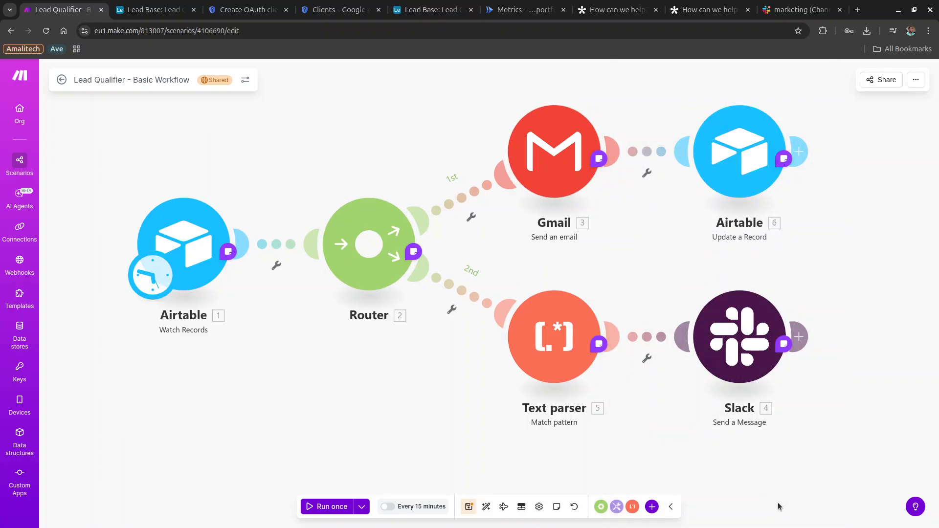
pyautogui.click(715, 162)
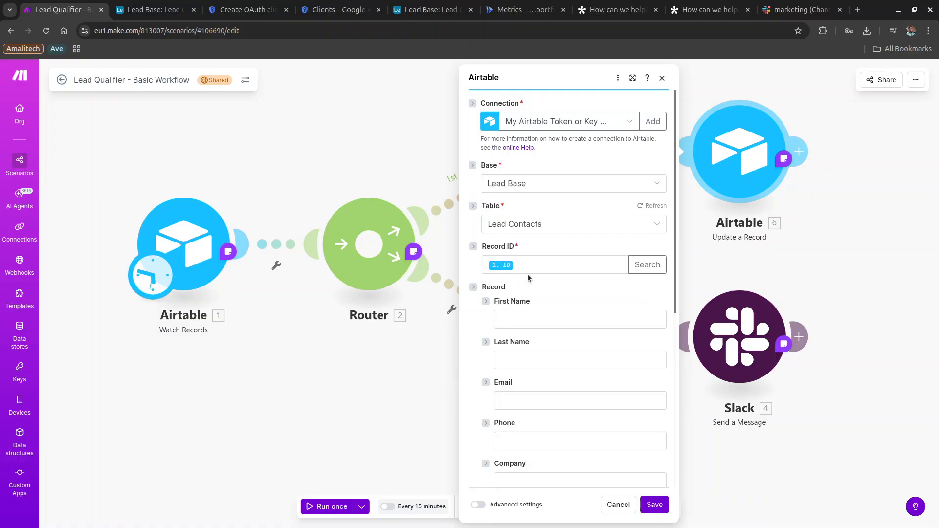
pyautogui.scroll(-6, 532, 301)
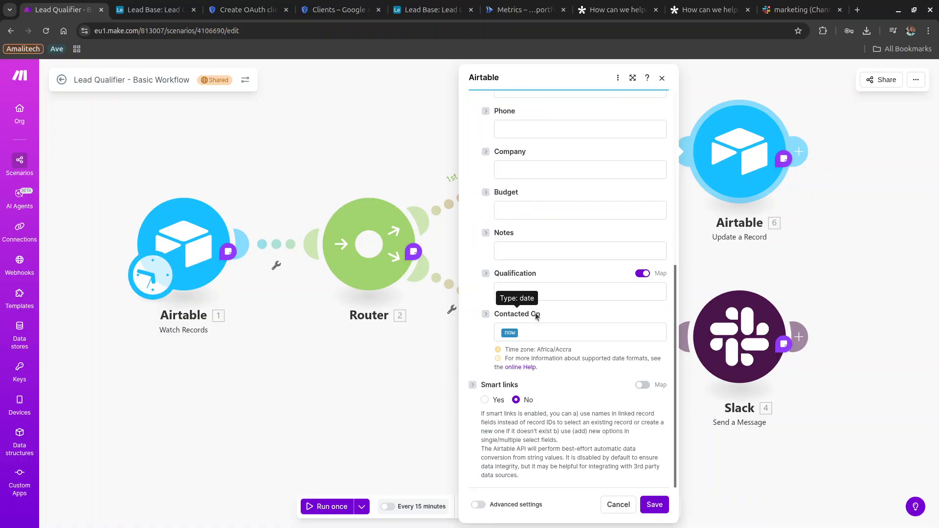
pyautogui.doubleClick(536, 315)
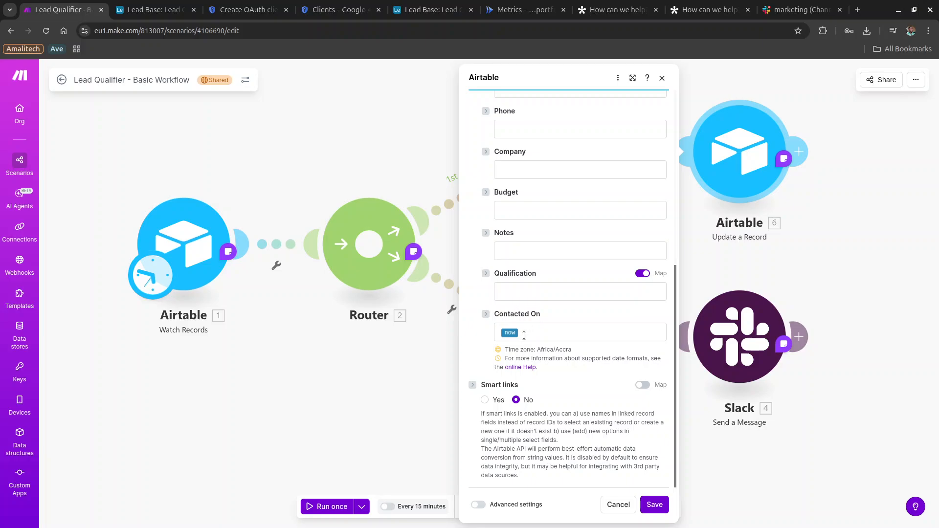
pyautogui.click(516, 334)
pyautogui.press('BackSpace')
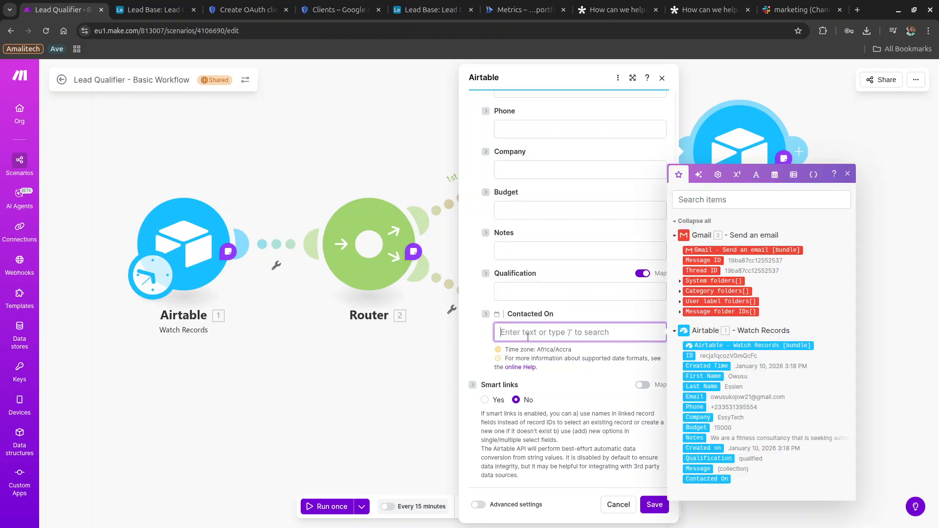
pyautogui.write('{{now}}')
pyautogui.scroll(5, 555, 335)
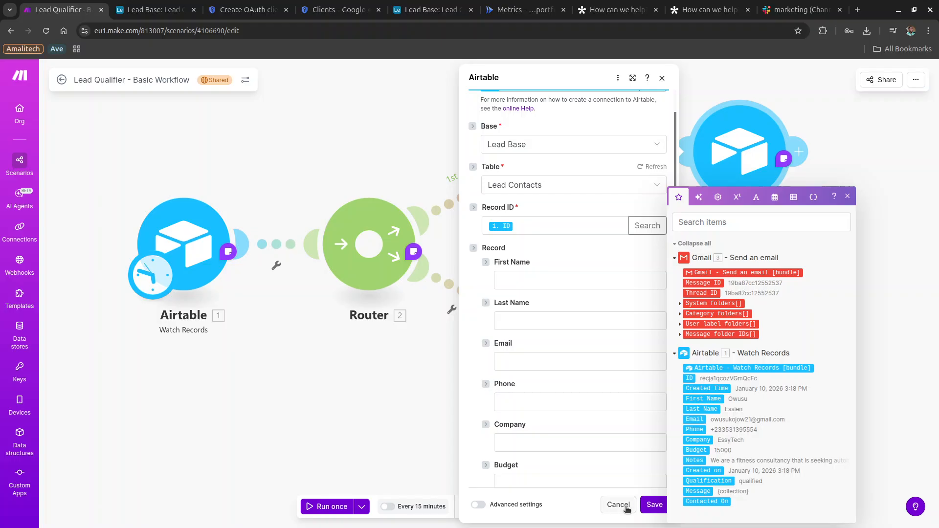
pyautogui.click(627, 507)
pyautogui.click(627, 508)
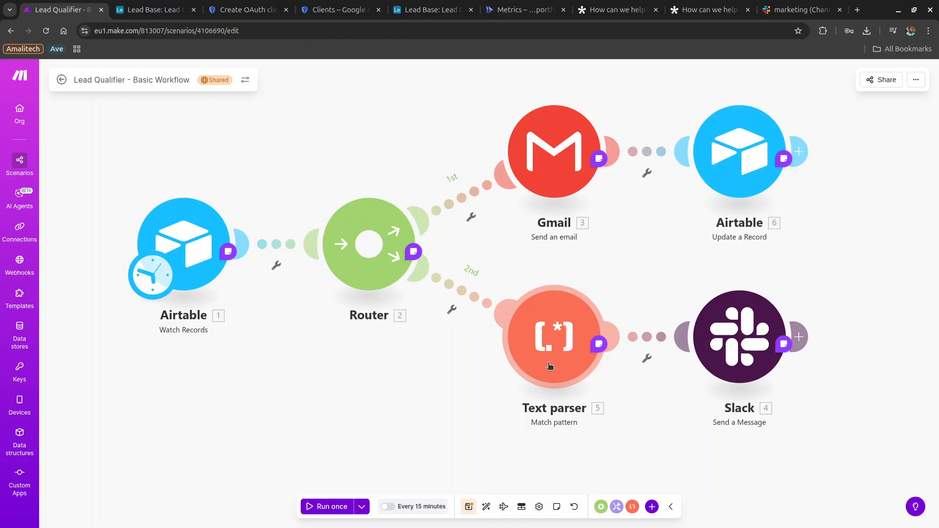
pyautogui.click(162, 6)
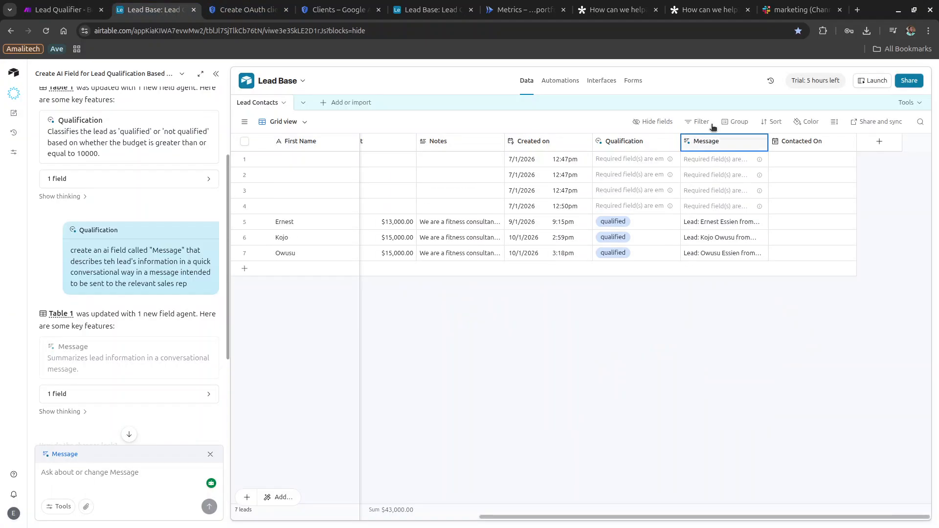
pyautogui.doubleClick(705, 143)
pyautogui.click(71, 4)
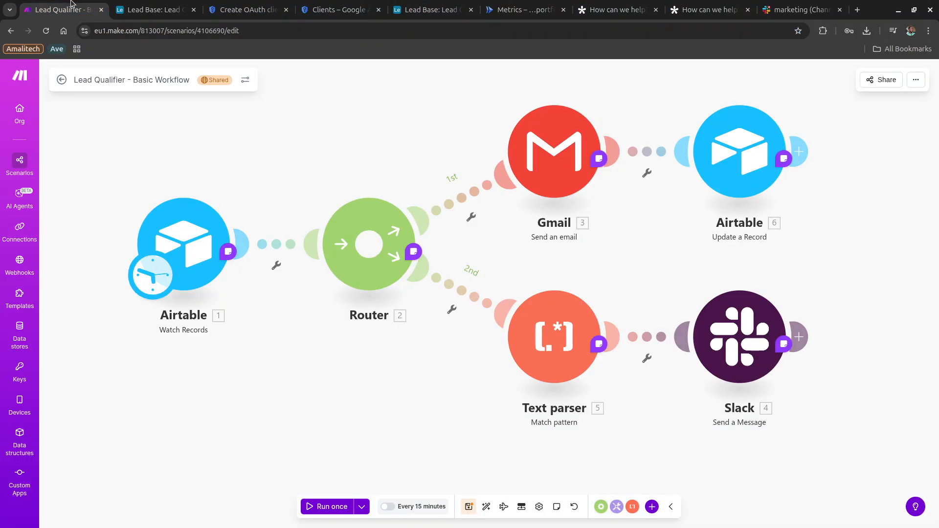
pyautogui.click(554, 355)
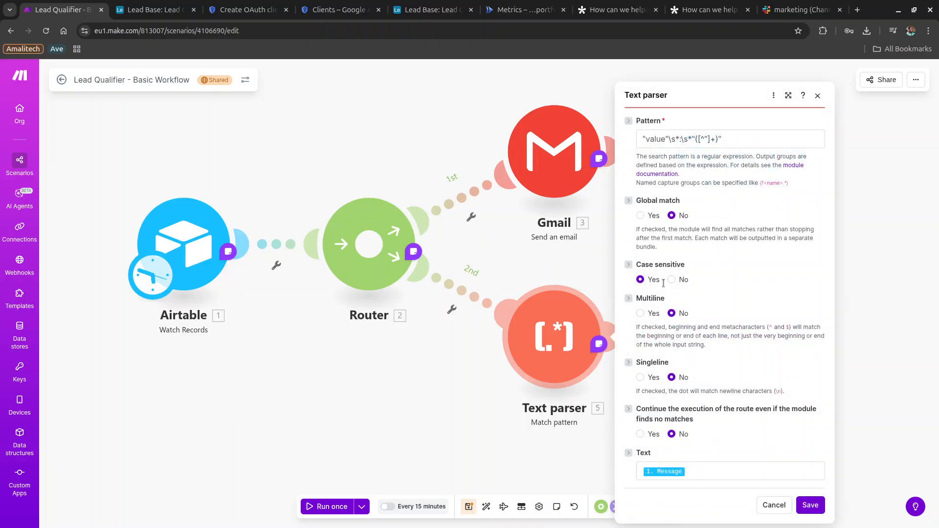
pyautogui.doubleClick(741, 136)
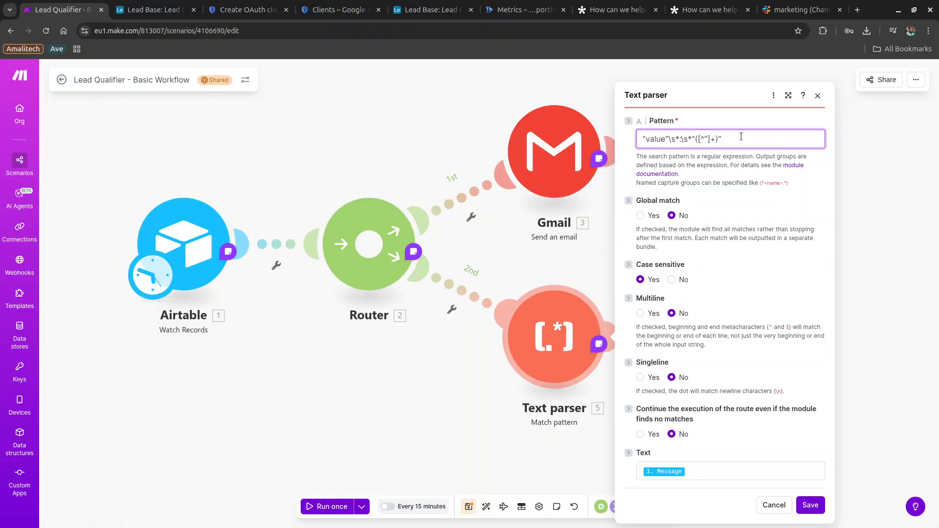
pyautogui.doubleClick(654, 141)
pyautogui.hotkey('ctrl', 'a')
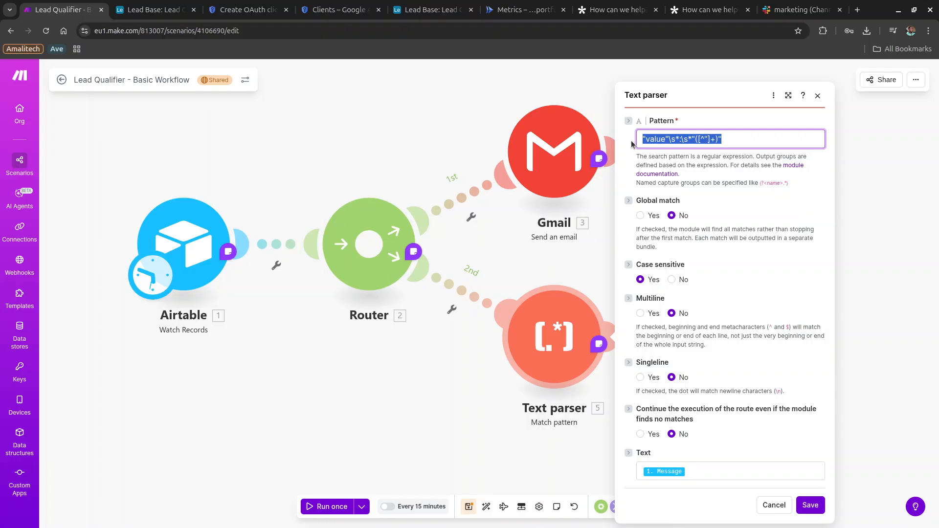
pyautogui.click(817, 95)
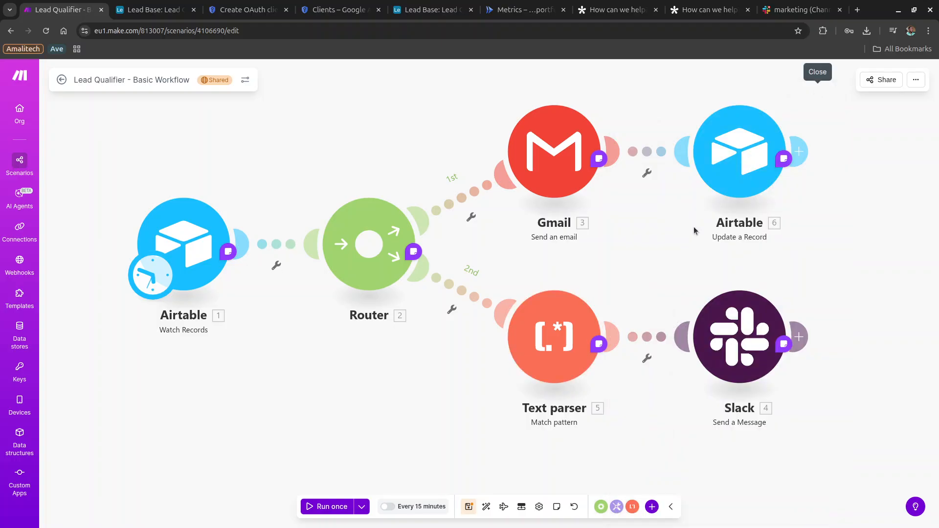
# Review the Slack Send a Message settings, close them unchanged, and bring up the window overview.
pyautogui.click(749, 331)
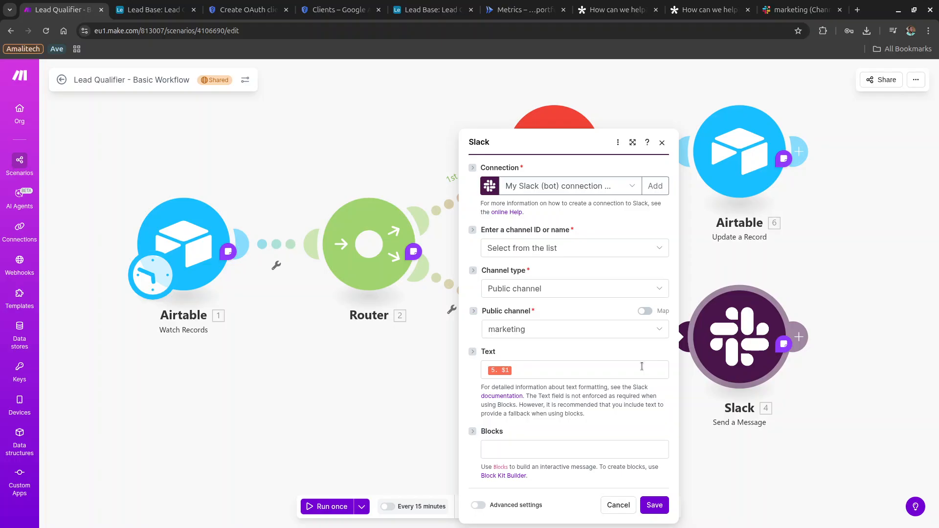
pyautogui.click(619, 507)
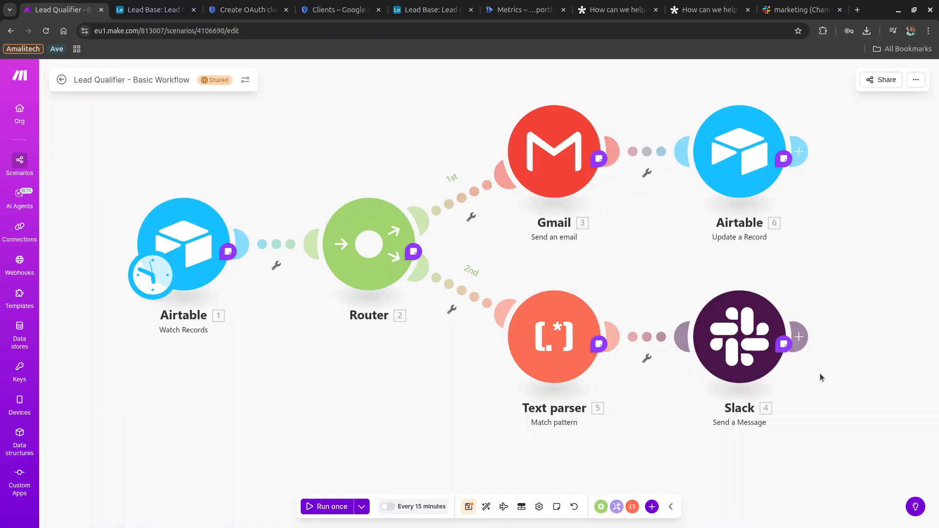
pyautogui.press('super')
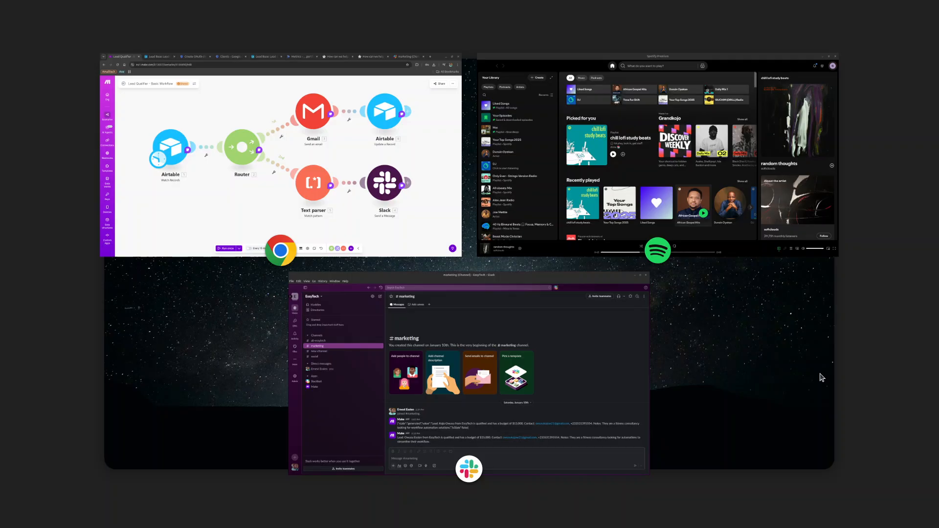
pyautogui.click(597, 350)
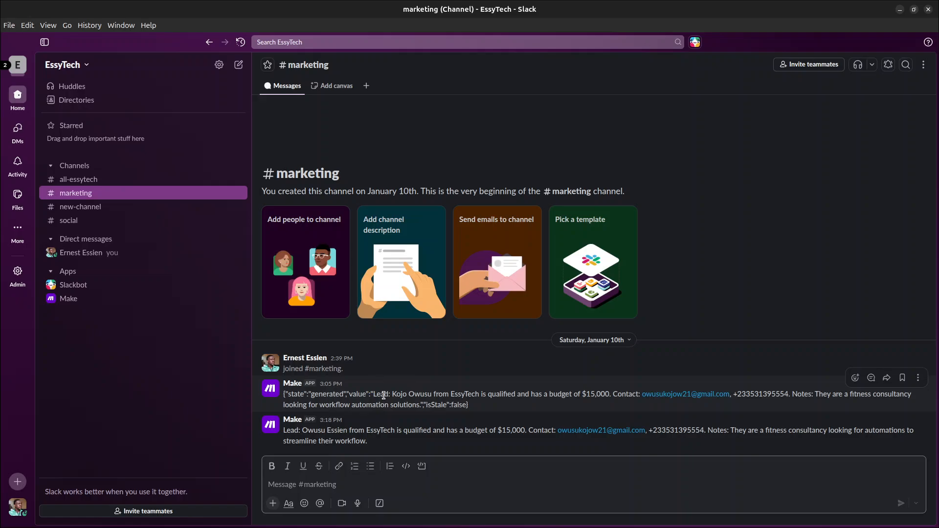
pyautogui.moveTo(373, 394); pyautogui.dragTo(421, 406)
pyautogui.hotkey('ctrl', 'c')
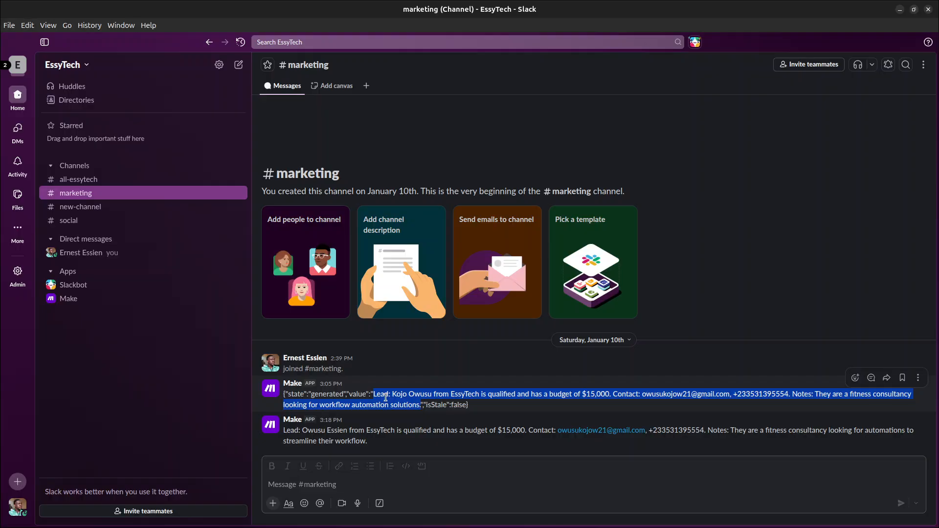
pyautogui.click(375, 445)
pyautogui.hotkey('ctrl', 'v')
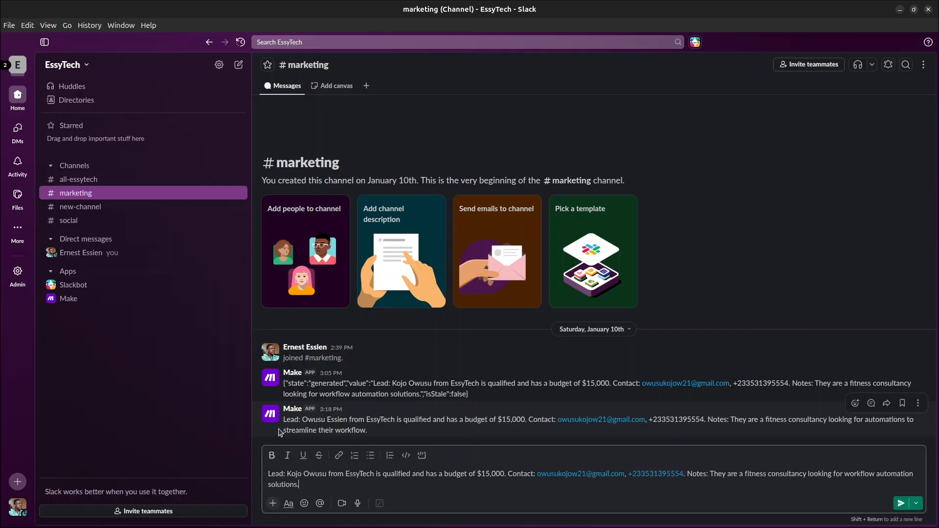
pyautogui.hotkey('ctrl', 'a')
pyautogui.press('BackSpace')
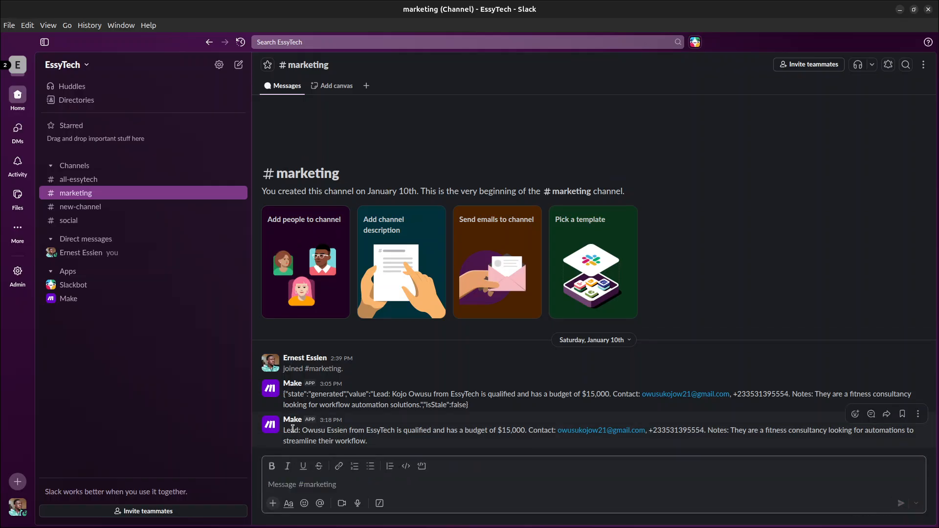
pyautogui.press('super')
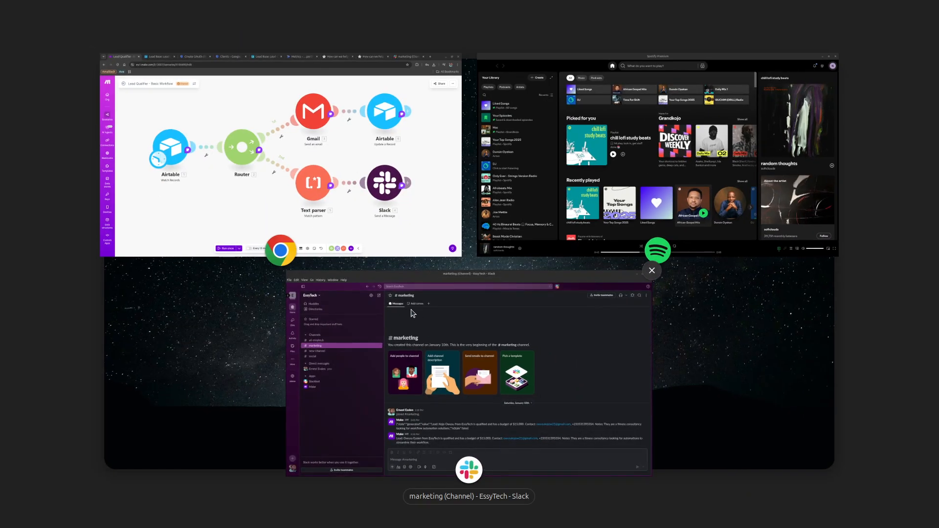
# Switch back to the Chrome window showing the Lead Qualifier scenario.
pyautogui.click(446, 256)
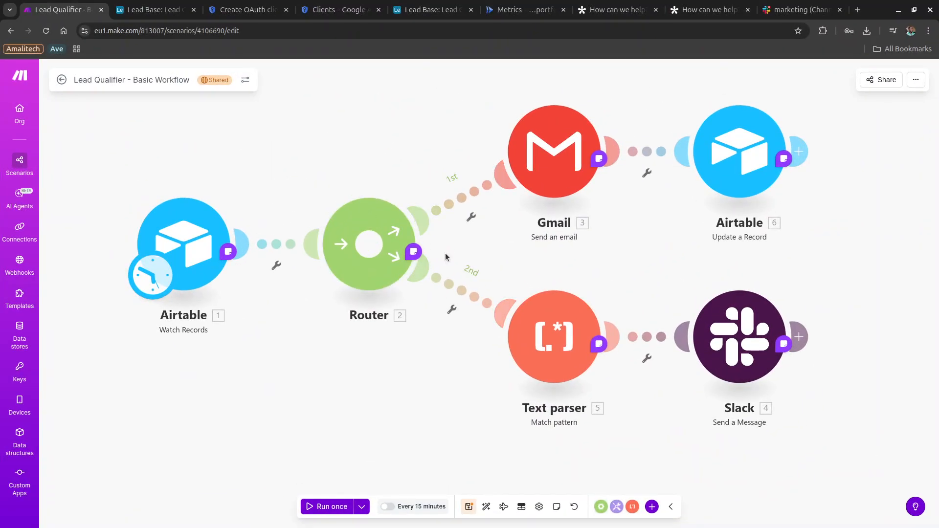